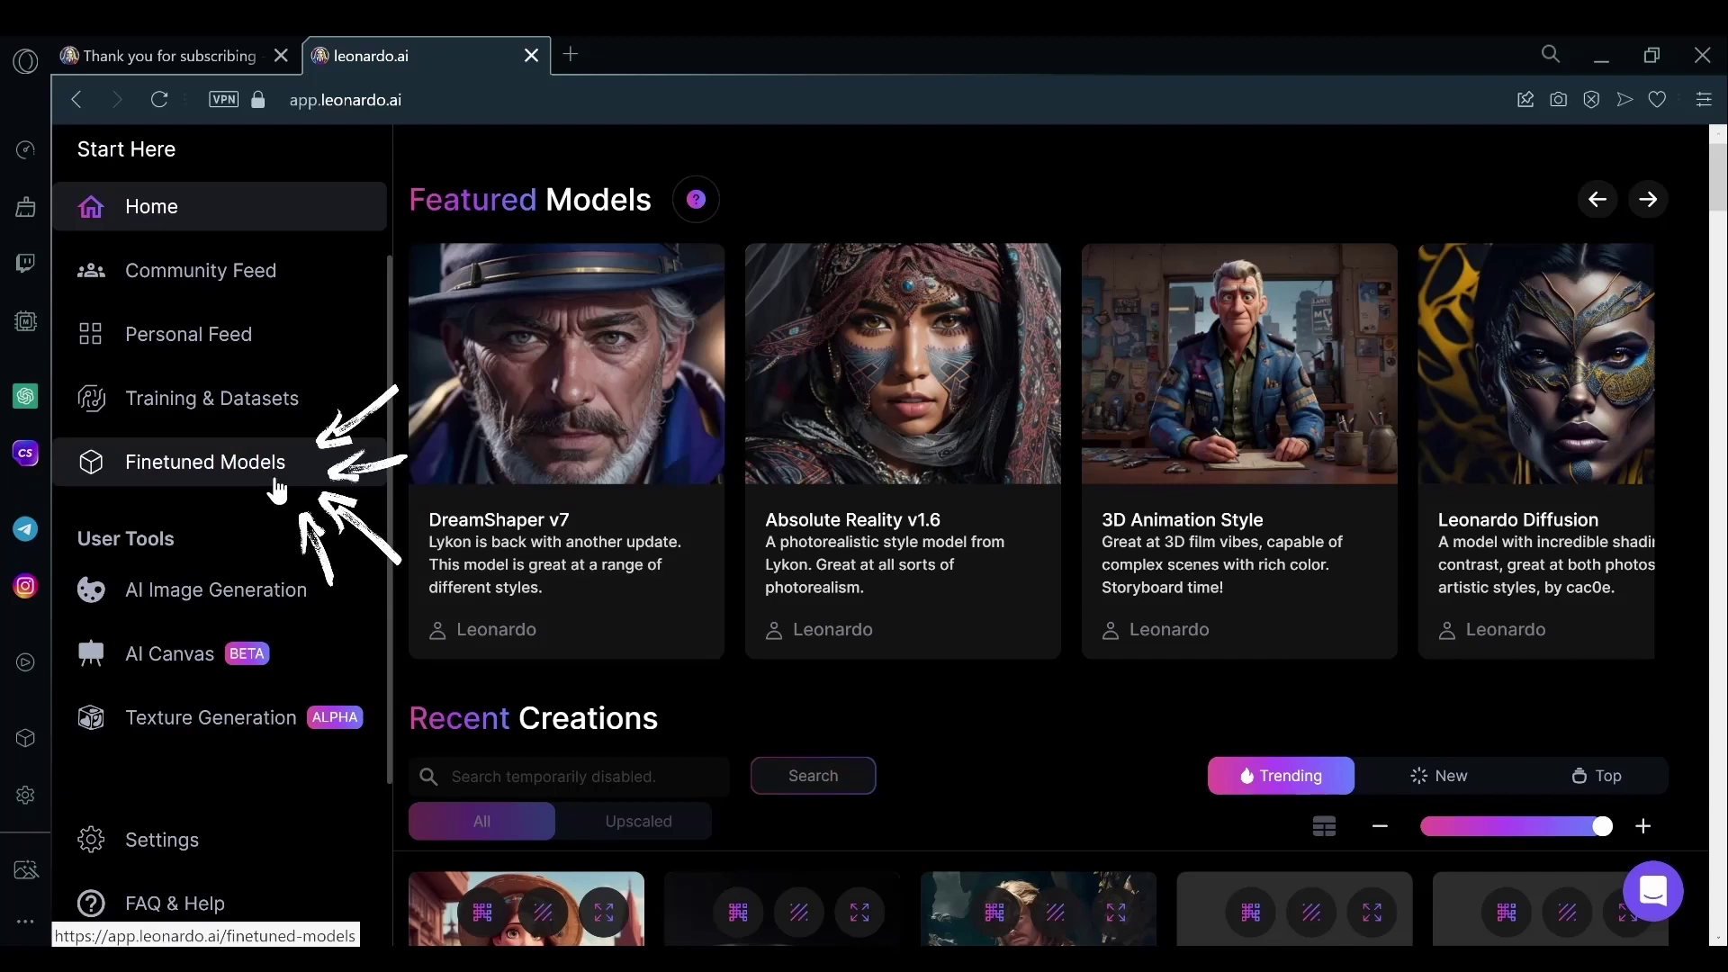
Open the Finetuned Models gallery listing models like 3D Animation Style and DreamShaper v7
{"action": "left_click", "coordinate": [276, 490]}
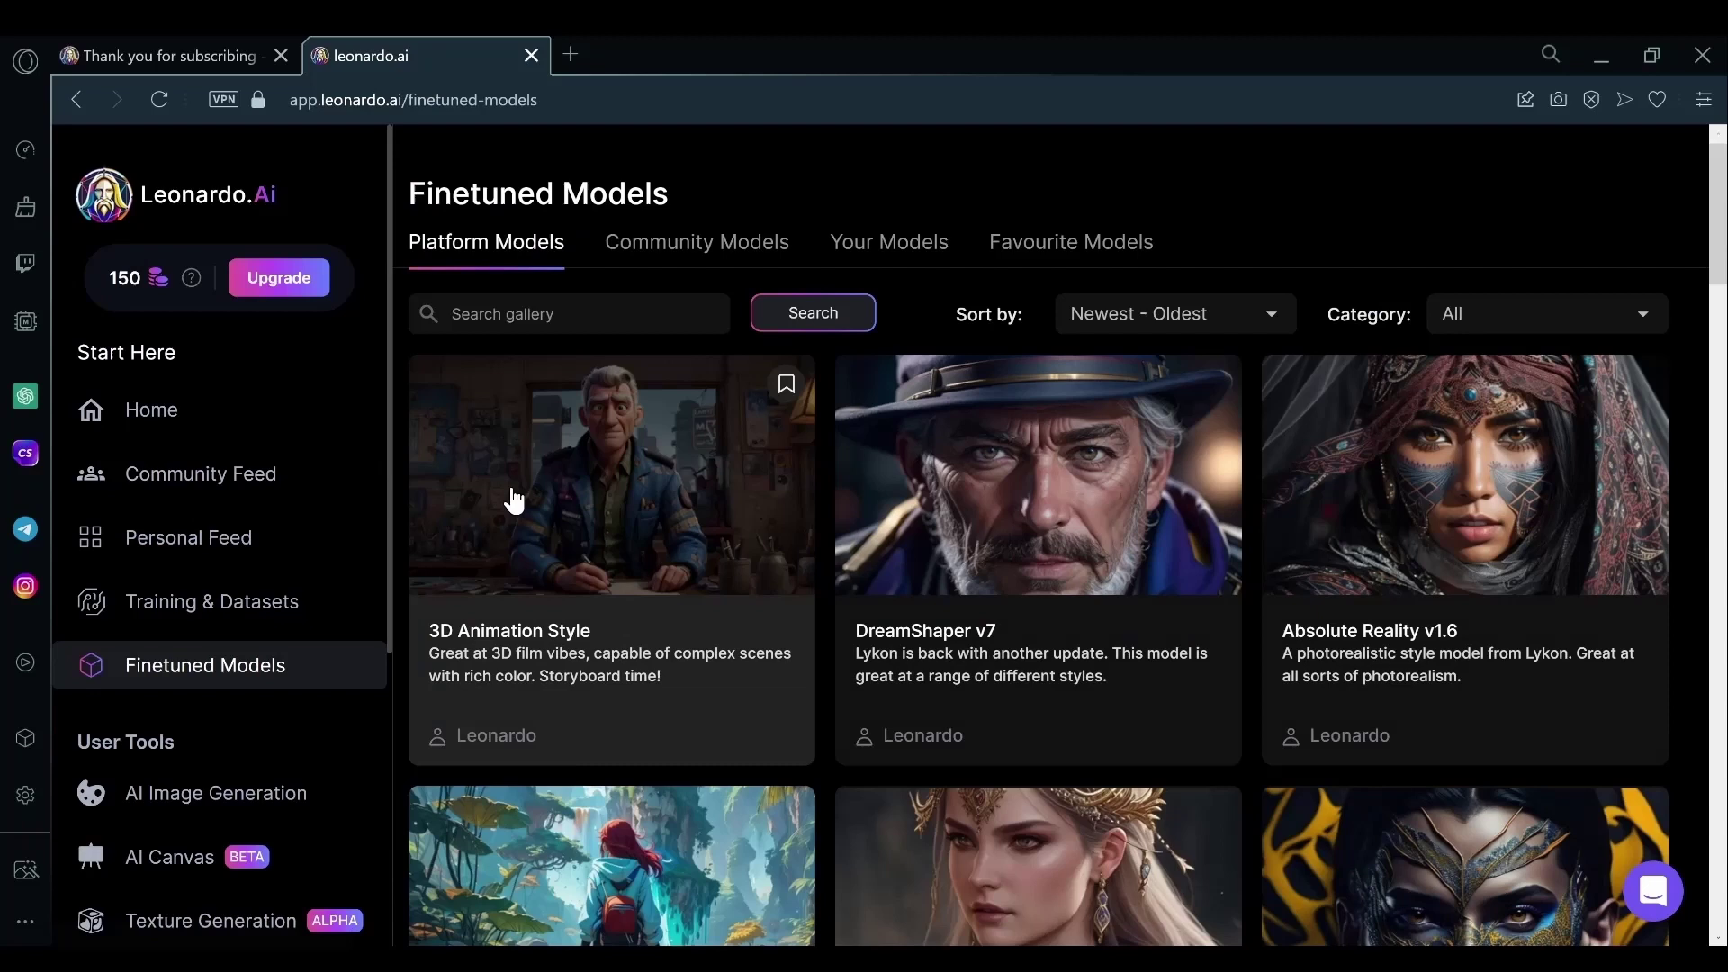
{"action": "scroll", "coordinate": [587, 567], "scroll_direction": "down", "scroll_amount": 3}
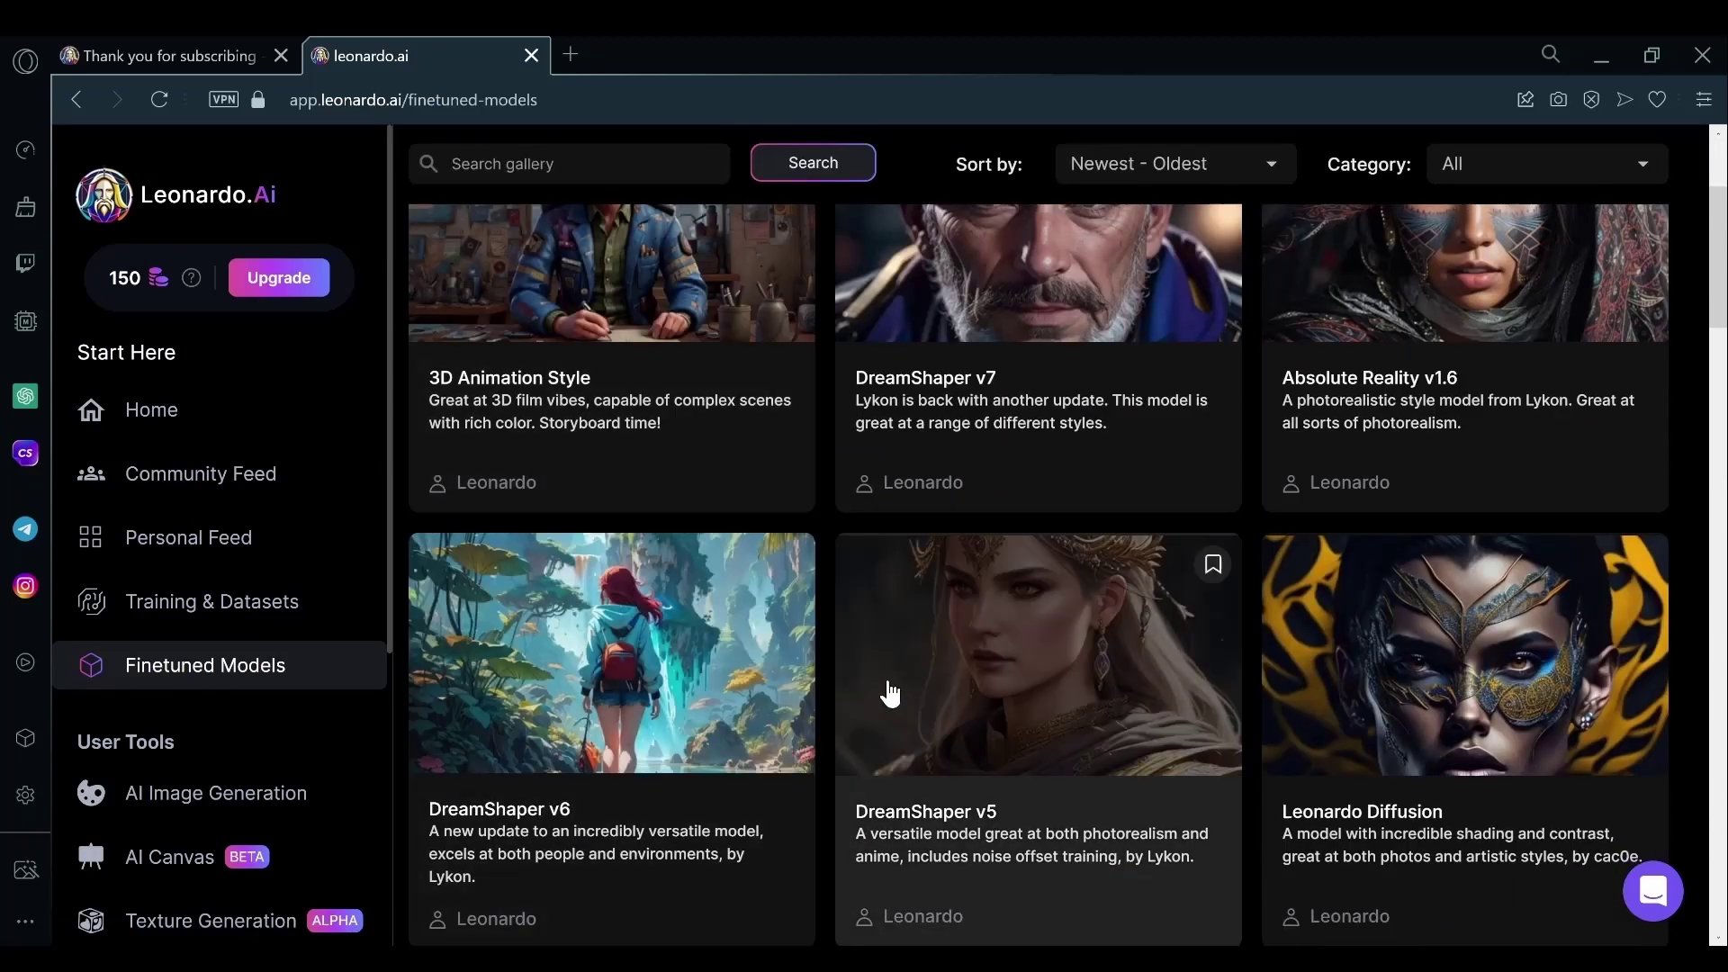
{"action": "scroll", "coordinate": [891, 688], "scroll_direction": "down", "scroll_amount": 2}
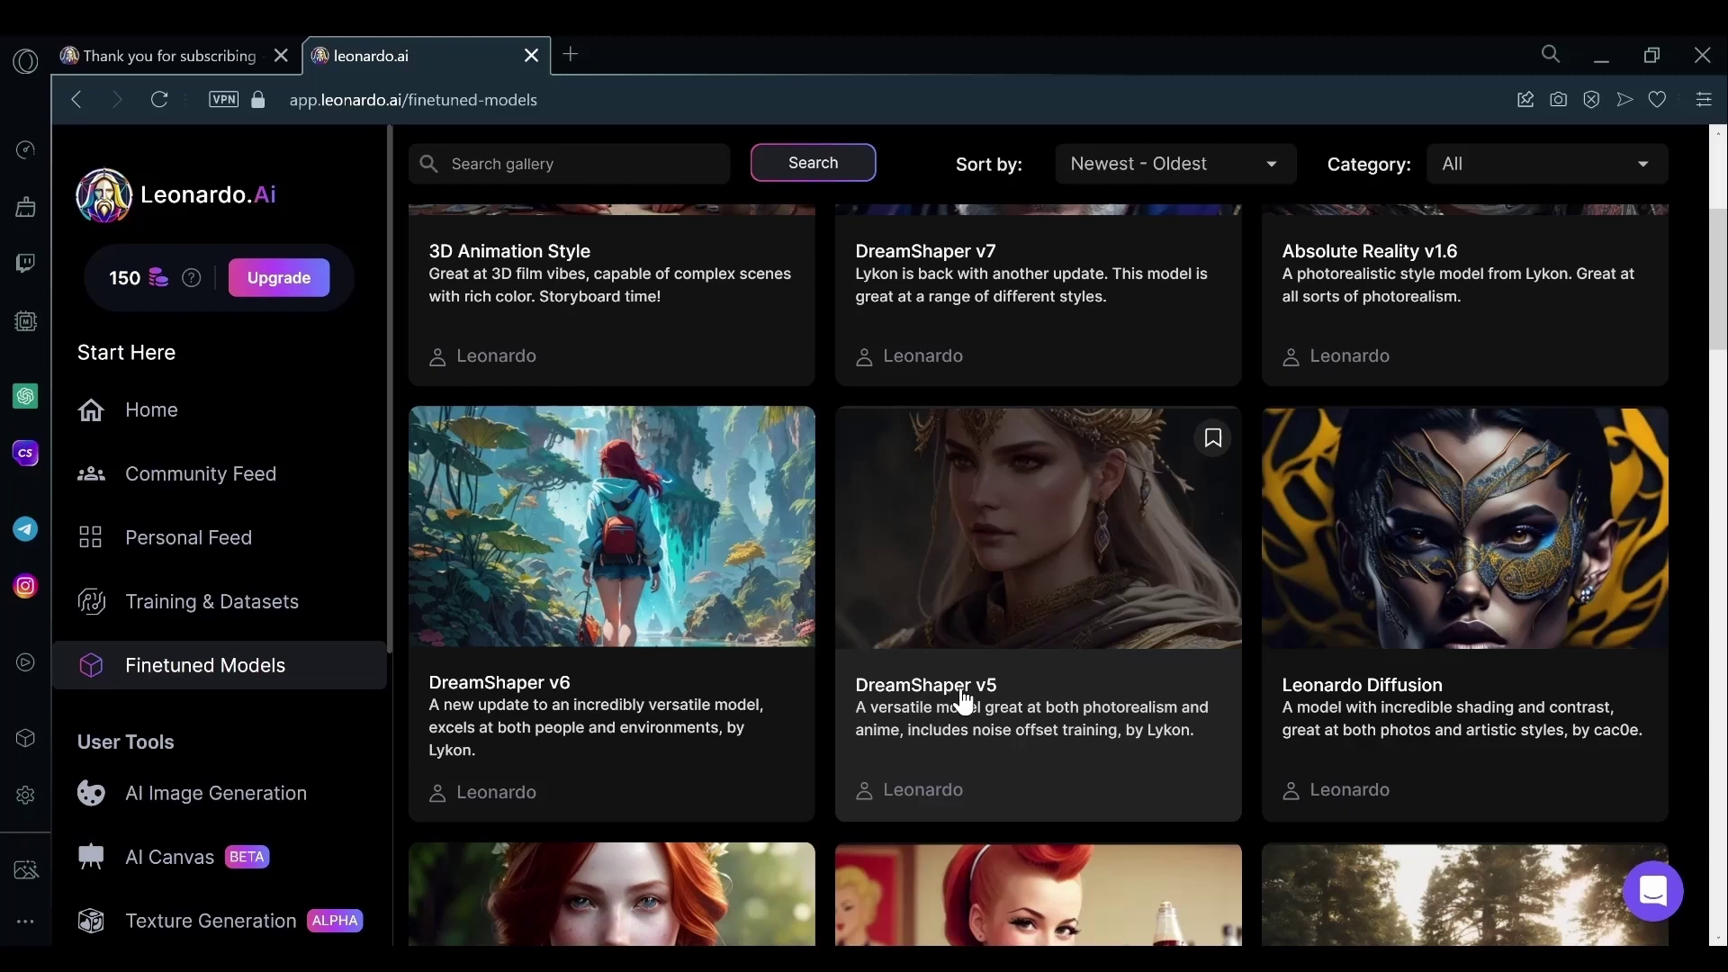
{"action": "scroll", "coordinate": [981, 691], "scroll_direction": "up", "scroll_amount": 4}
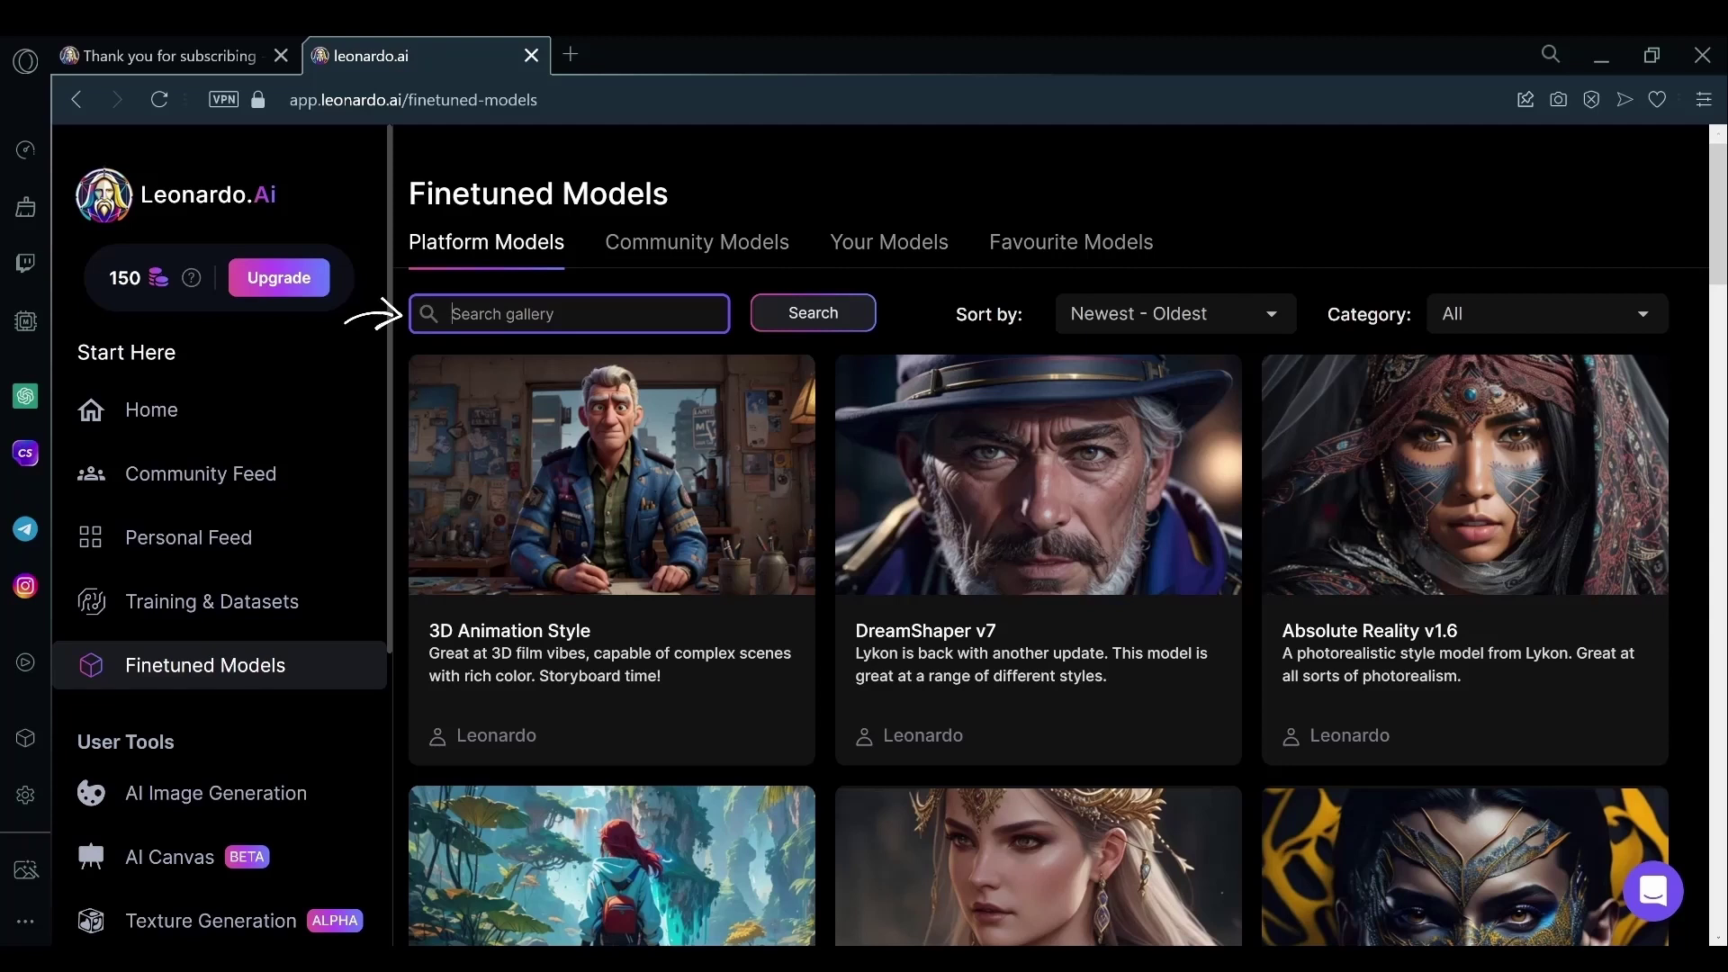
{"action": "scroll", "coordinate": [1091, 852], "scroll_direction": "down", "scroll_amount": 4}
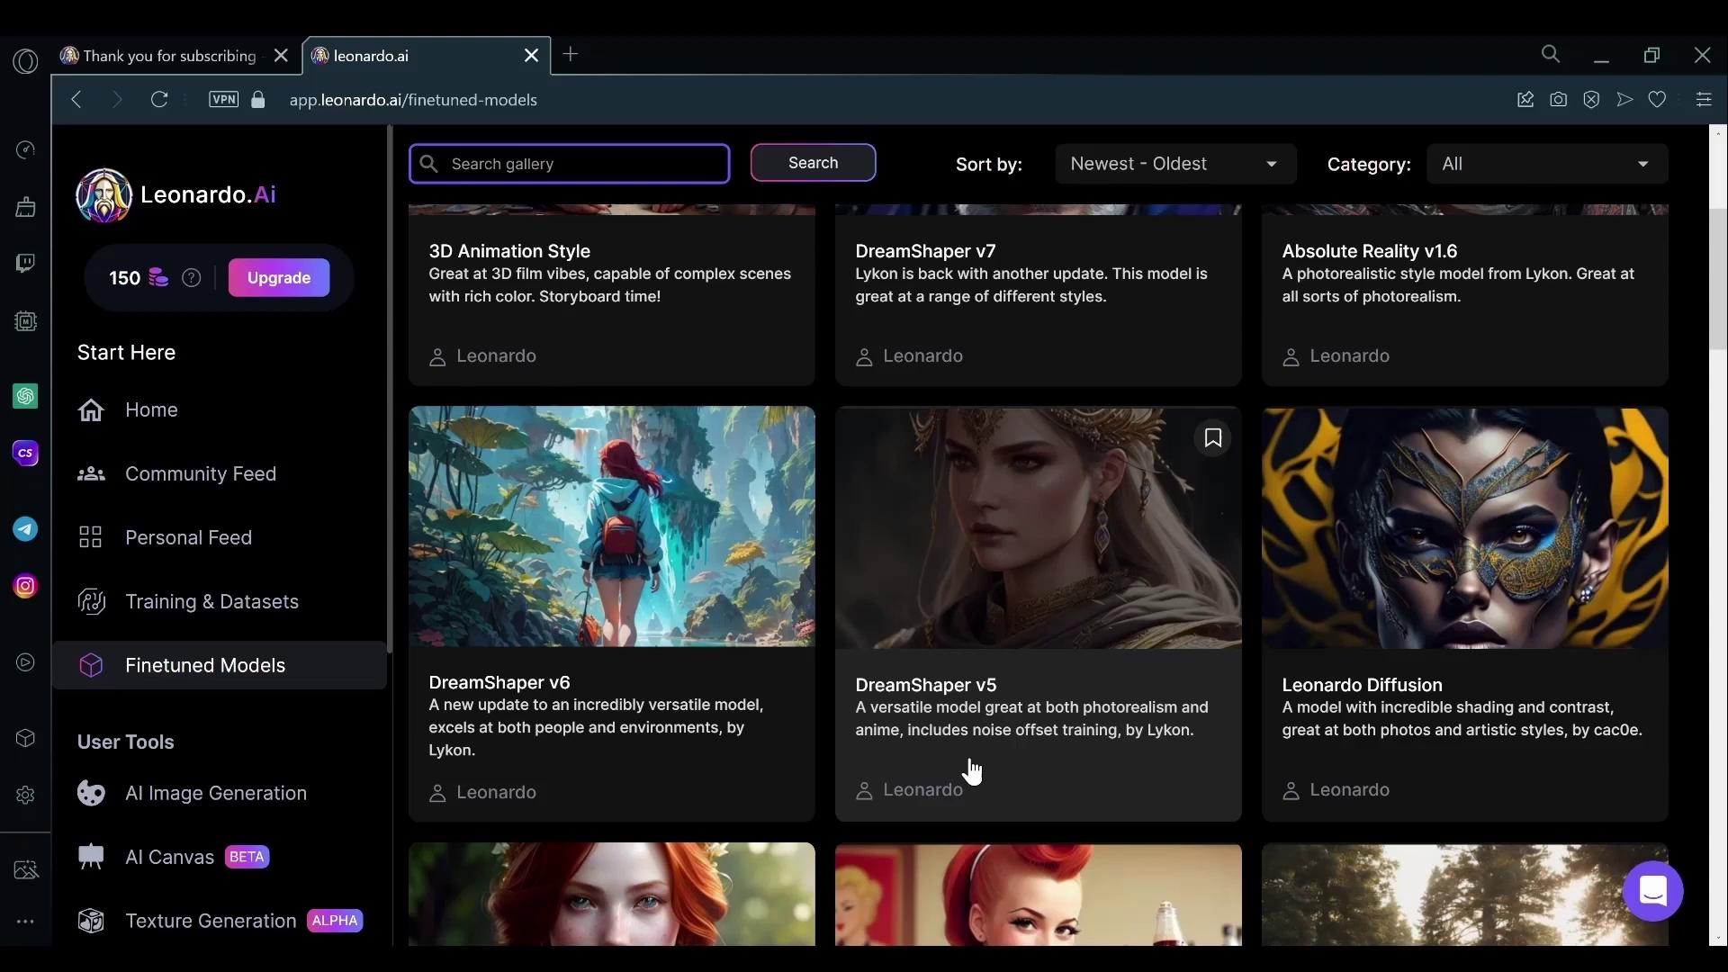
{"action": "scroll", "coordinate": [1427, 691], "scroll_direction": "down", "scroll_amount": 2}
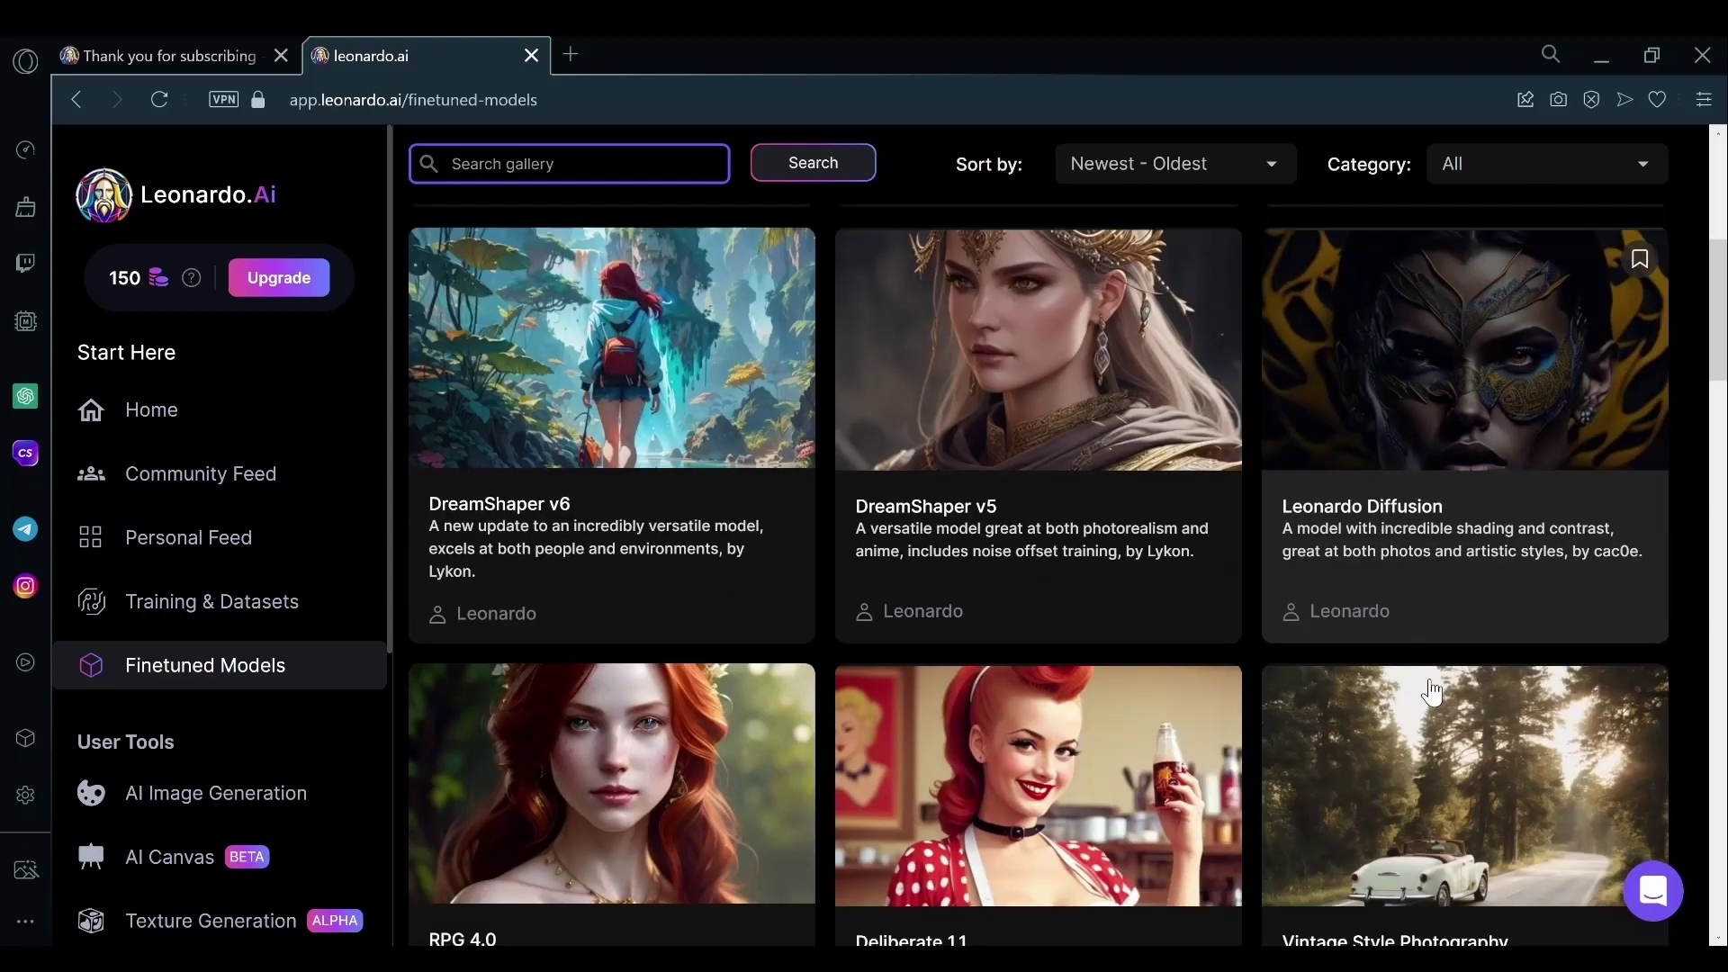
{"action": "scroll", "coordinate": [1430, 691], "scroll_direction": "down", "scroll_amount": 1}
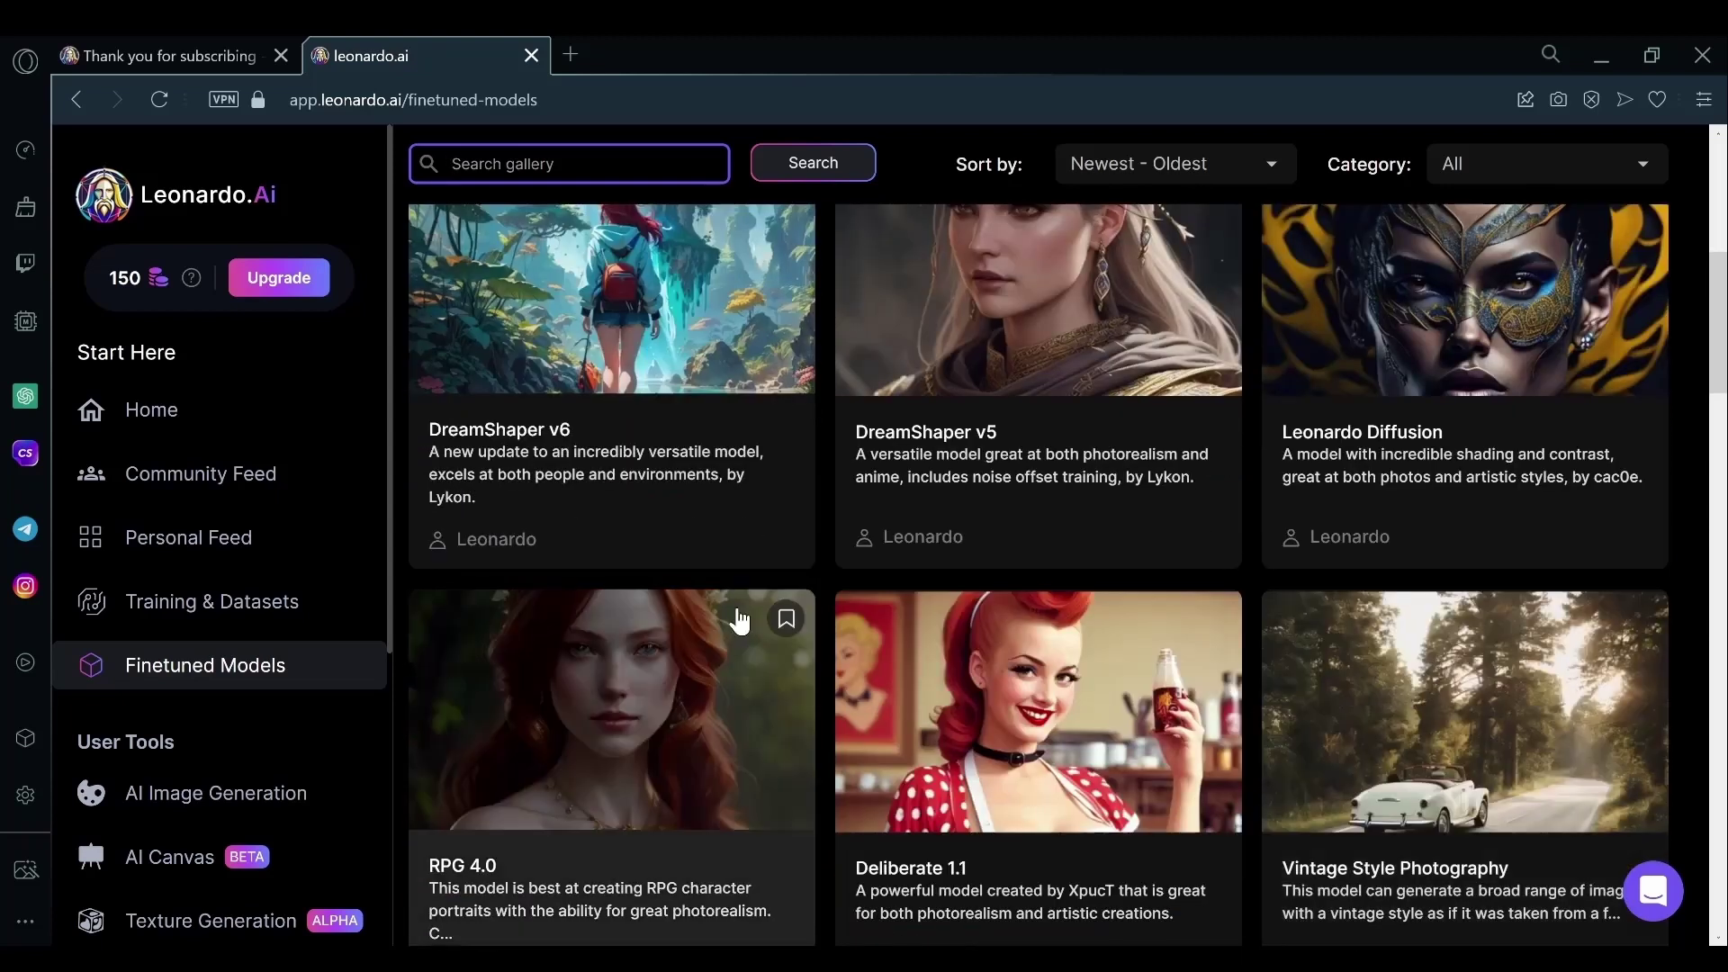
{"action": "scroll", "coordinate": [689, 622], "scroll_direction": "up", "scroll_amount": 2}
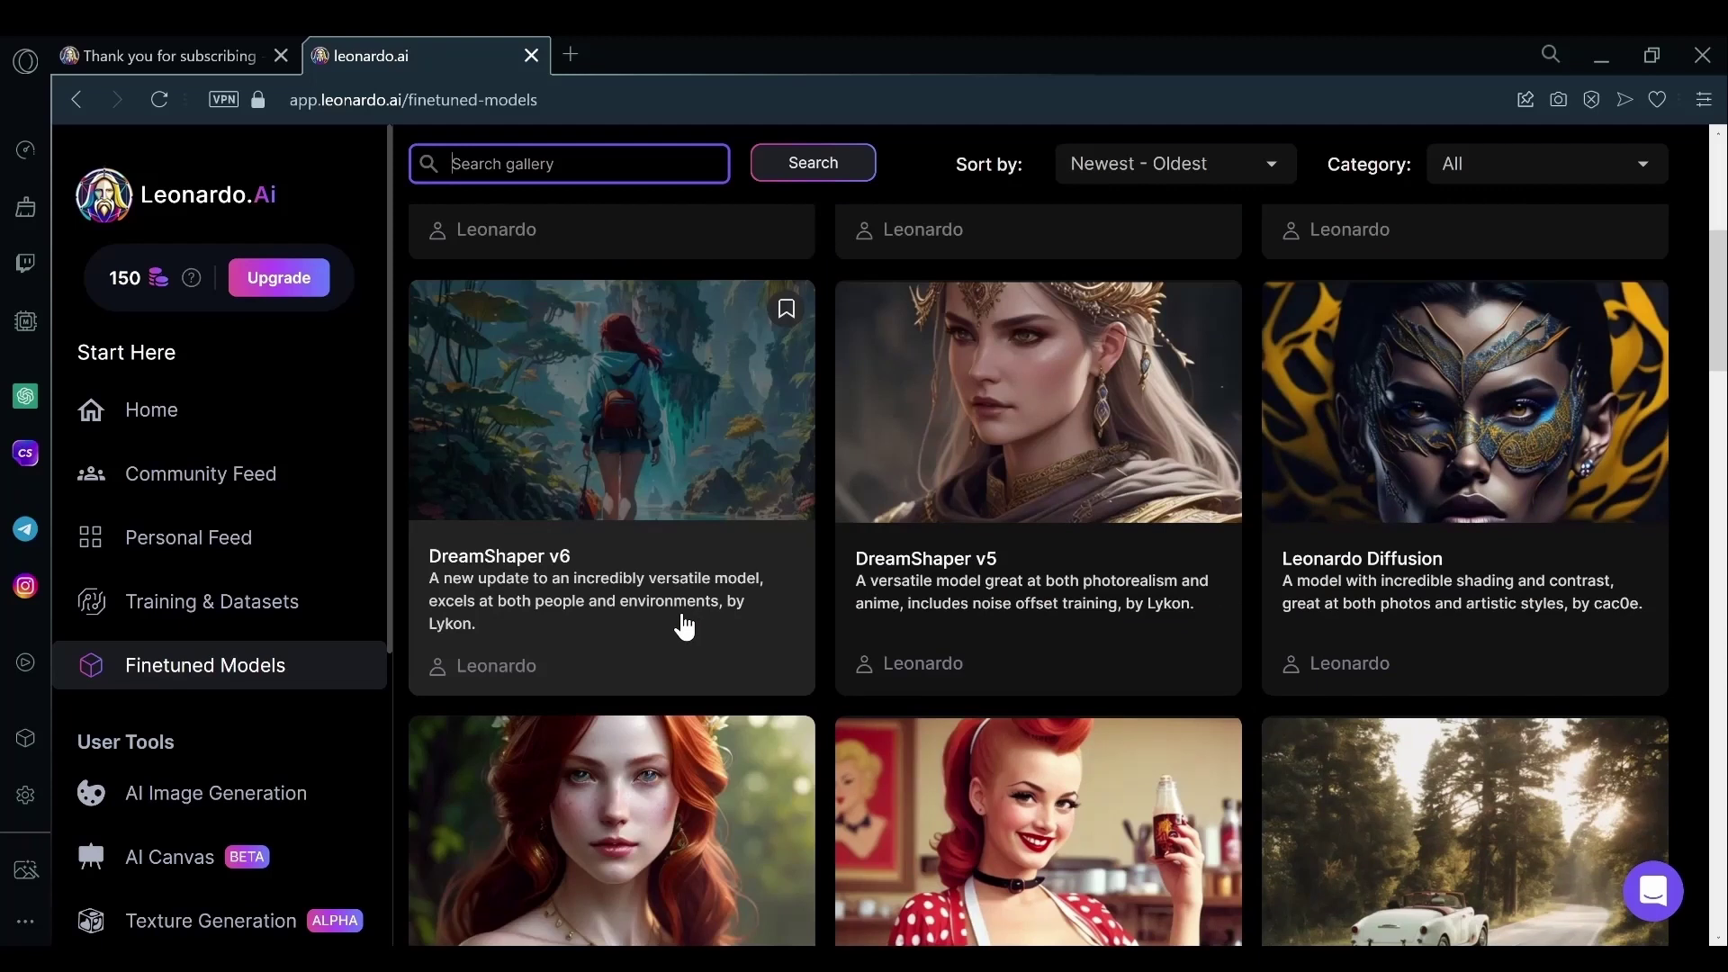
{"action": "scroll", "coordinate": [689, 623], "scroll_direction": "down", "scroll_amount": 5}
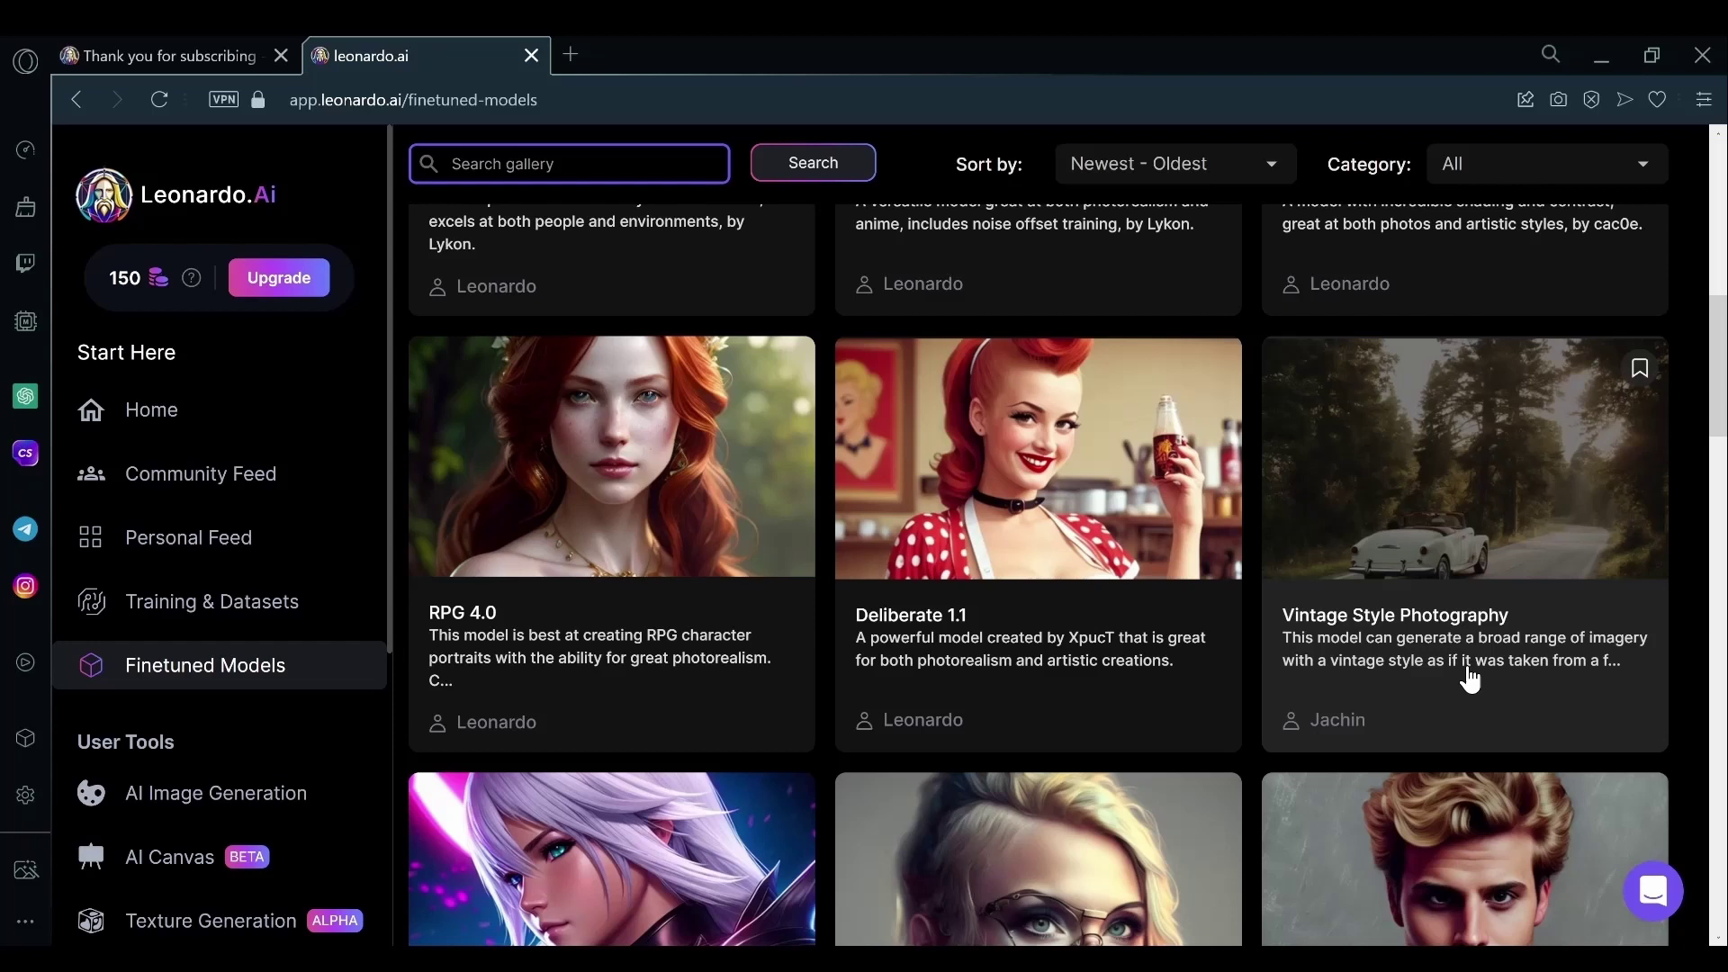
{"action": "scroll", "coordinate": [1471, 682], "scroll_direction": "down", "scroll_amount": 2}
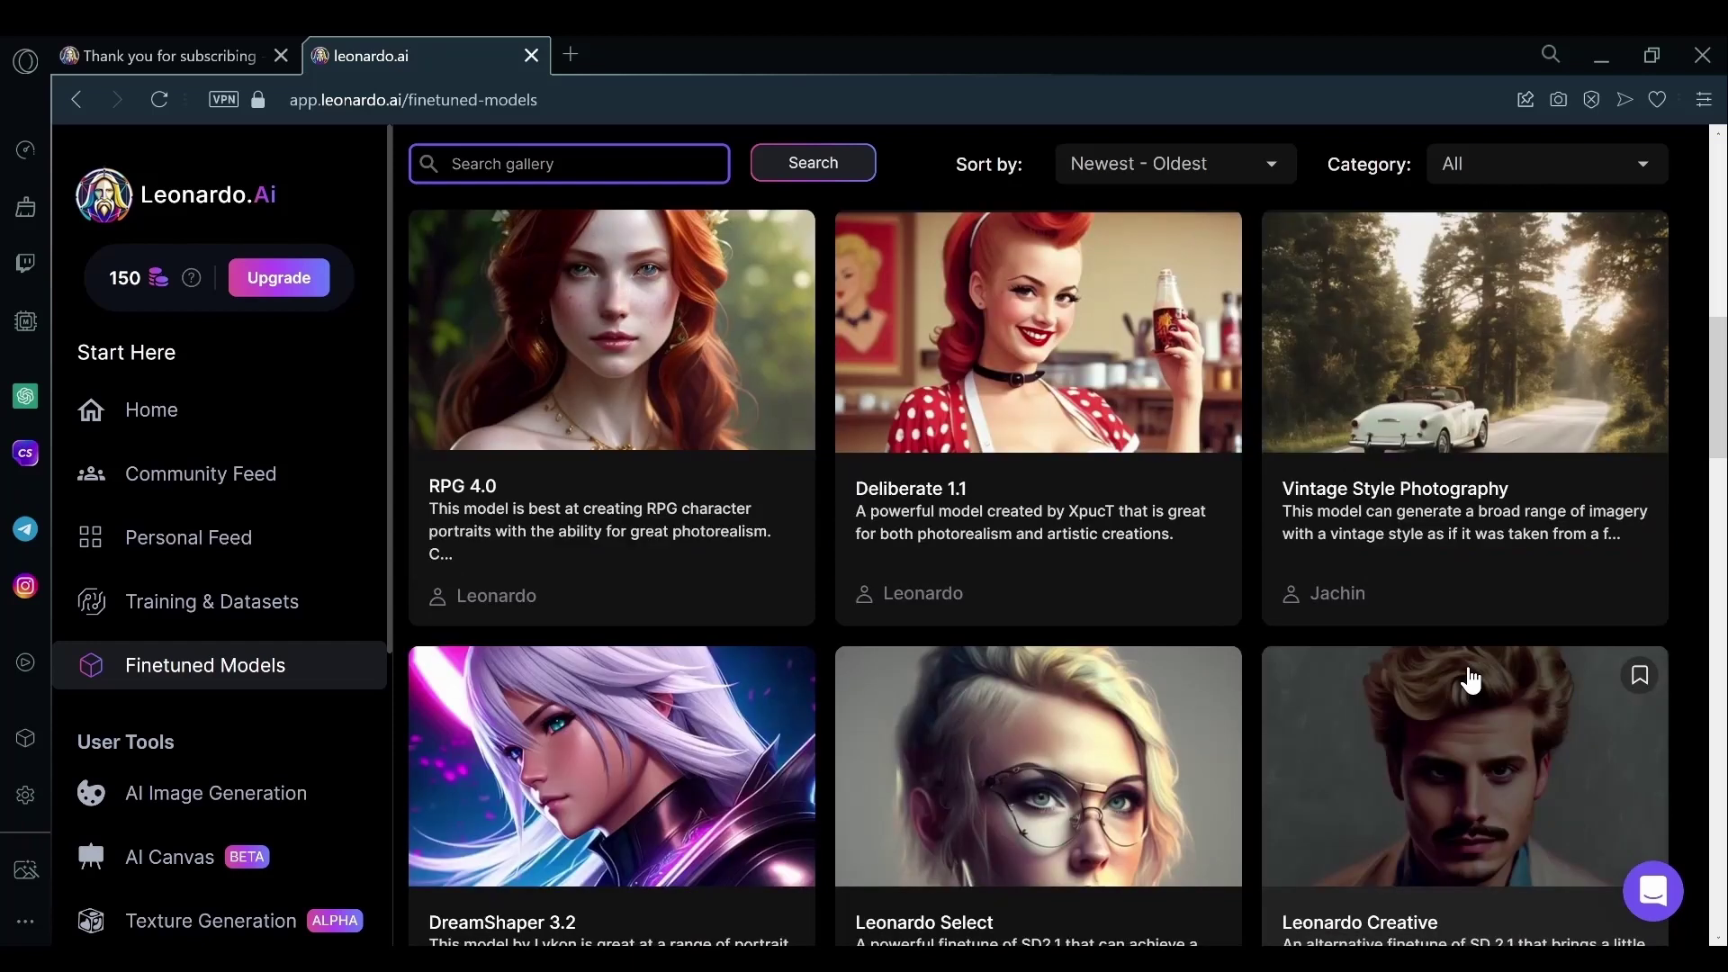
{"action": "scroll", "coordinate": [1471, 681], "scroll_direction": "up", "scroll_amount": 3}
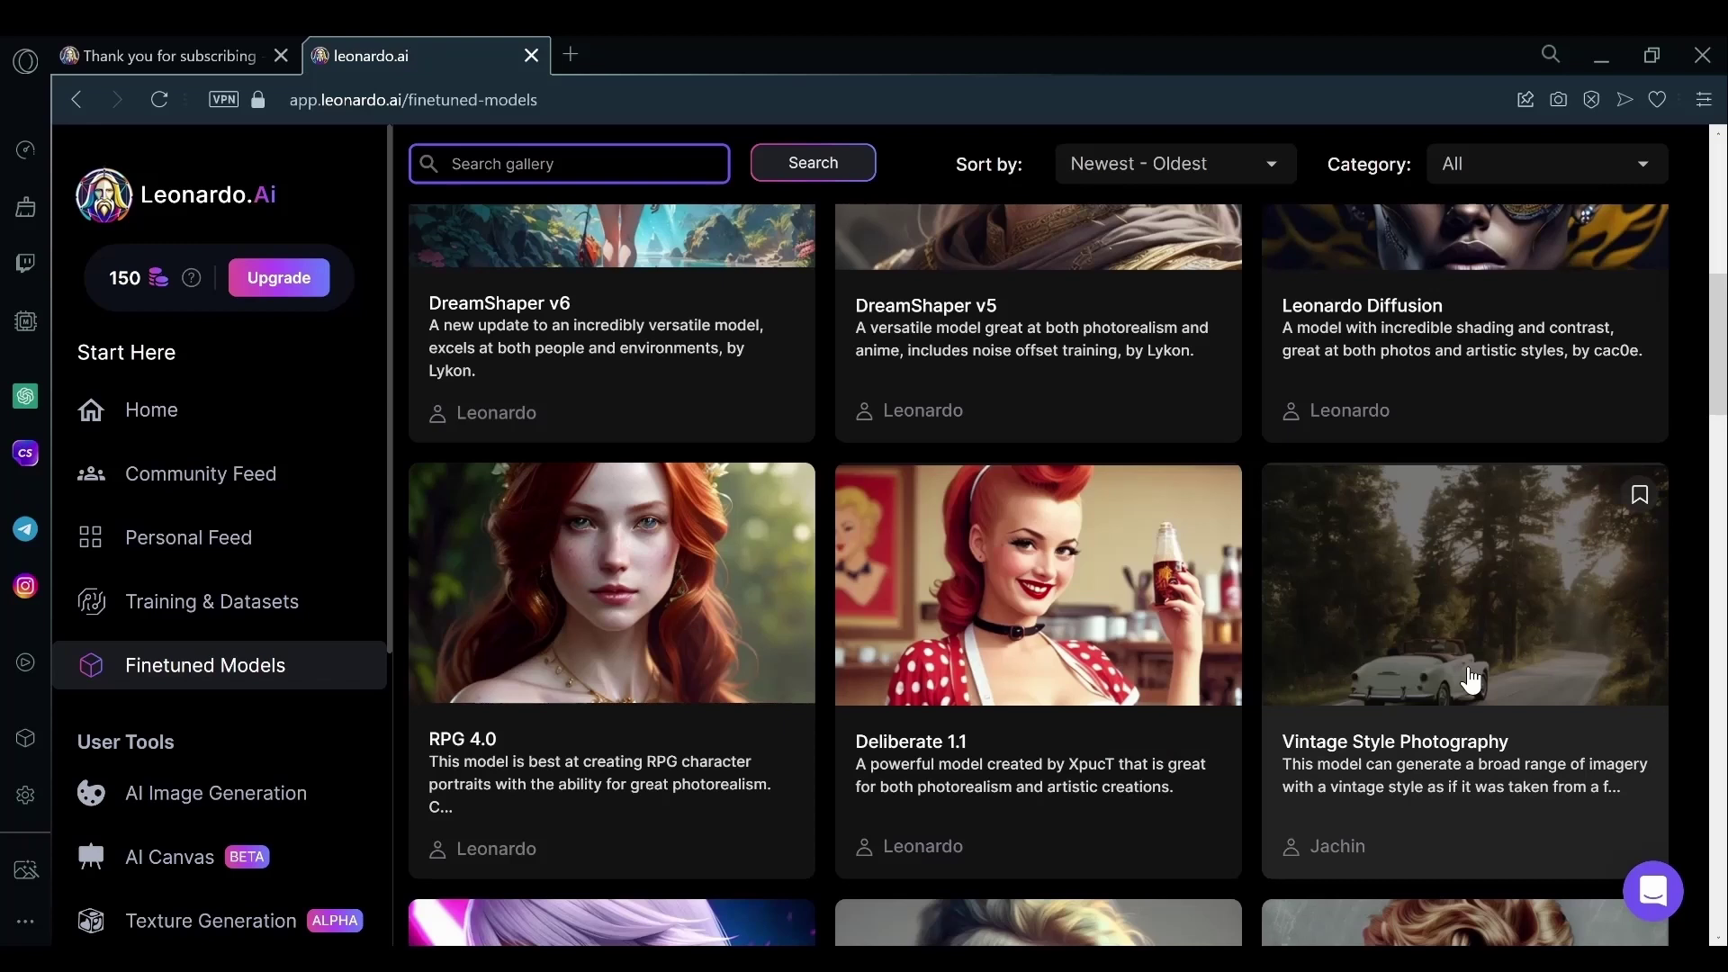
{"action": "scroll", "coordinate": [1471, 682], "scroll_direction": "up", "scroll_amount": 2}
{"action": "scroll", "coordinate": [1471, 681], "scroll_direction": "up", "scroll_amount": 3}
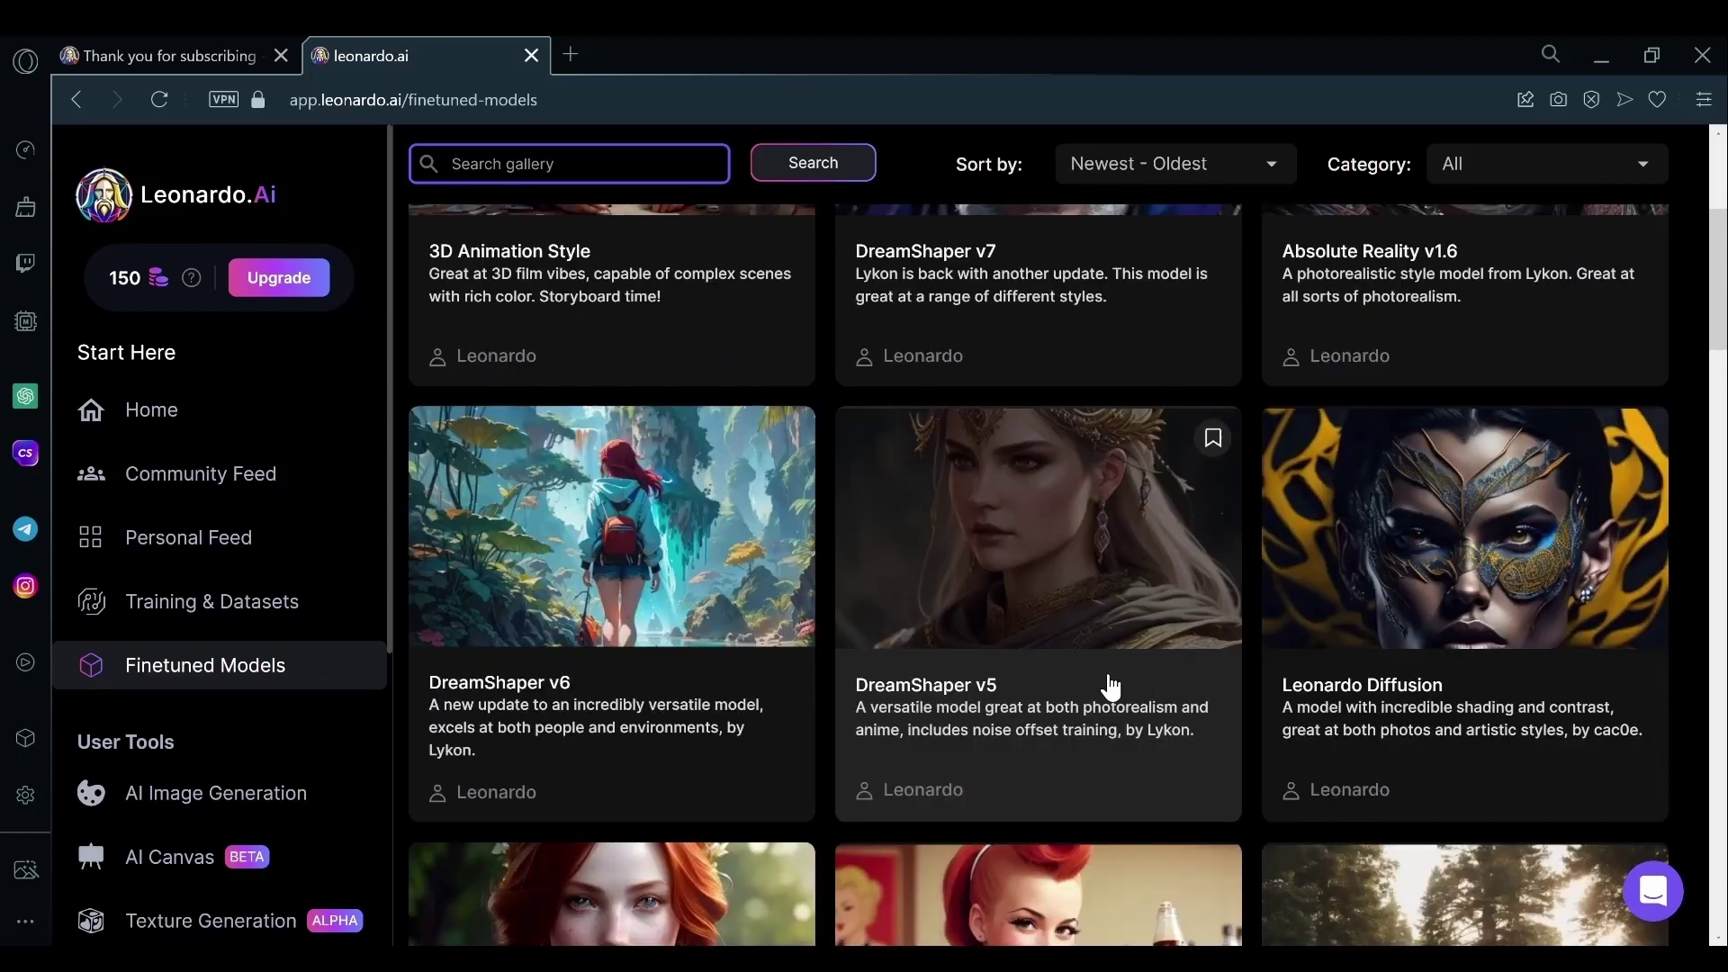
{"action": "left_click", "coordinate": [1042, 684]}
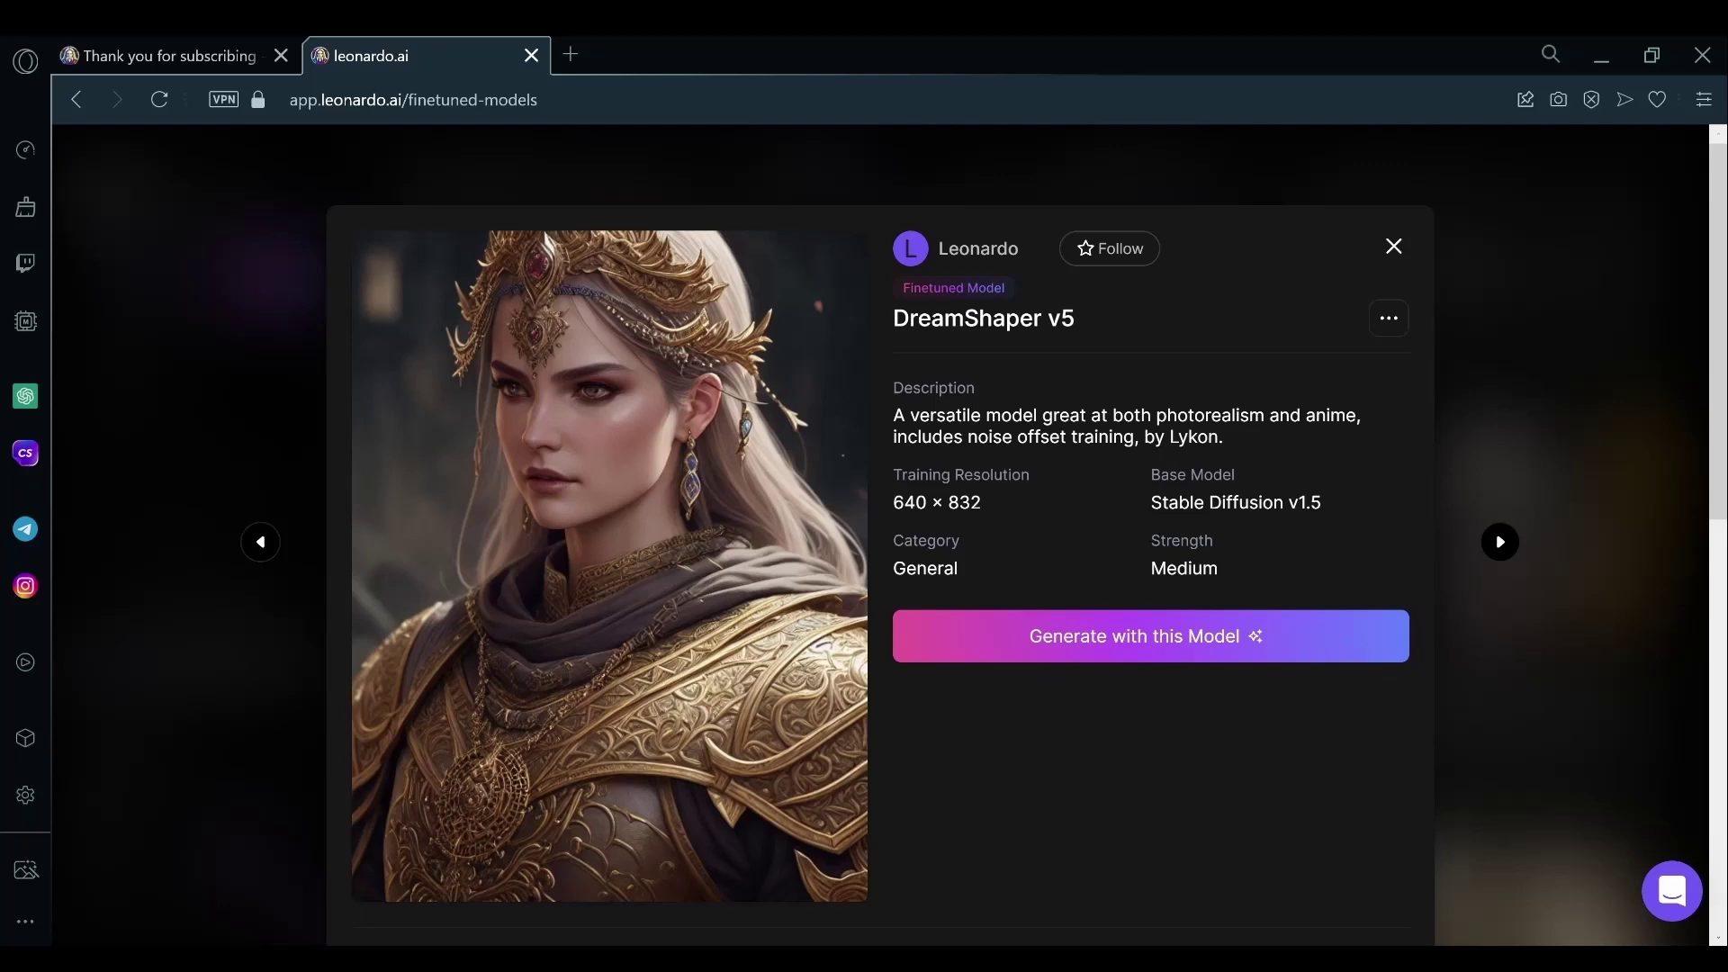
Open the DreamShaper v5 model card and start generating images with it
{"action": "left_click_drag", "start_coordinate": [932, 502], "coordinate": [960, 524]}
{"action": "left_click", "coordinate": [960, 525]}
{"action": "left_click", "coordinate": [1087, 637]}
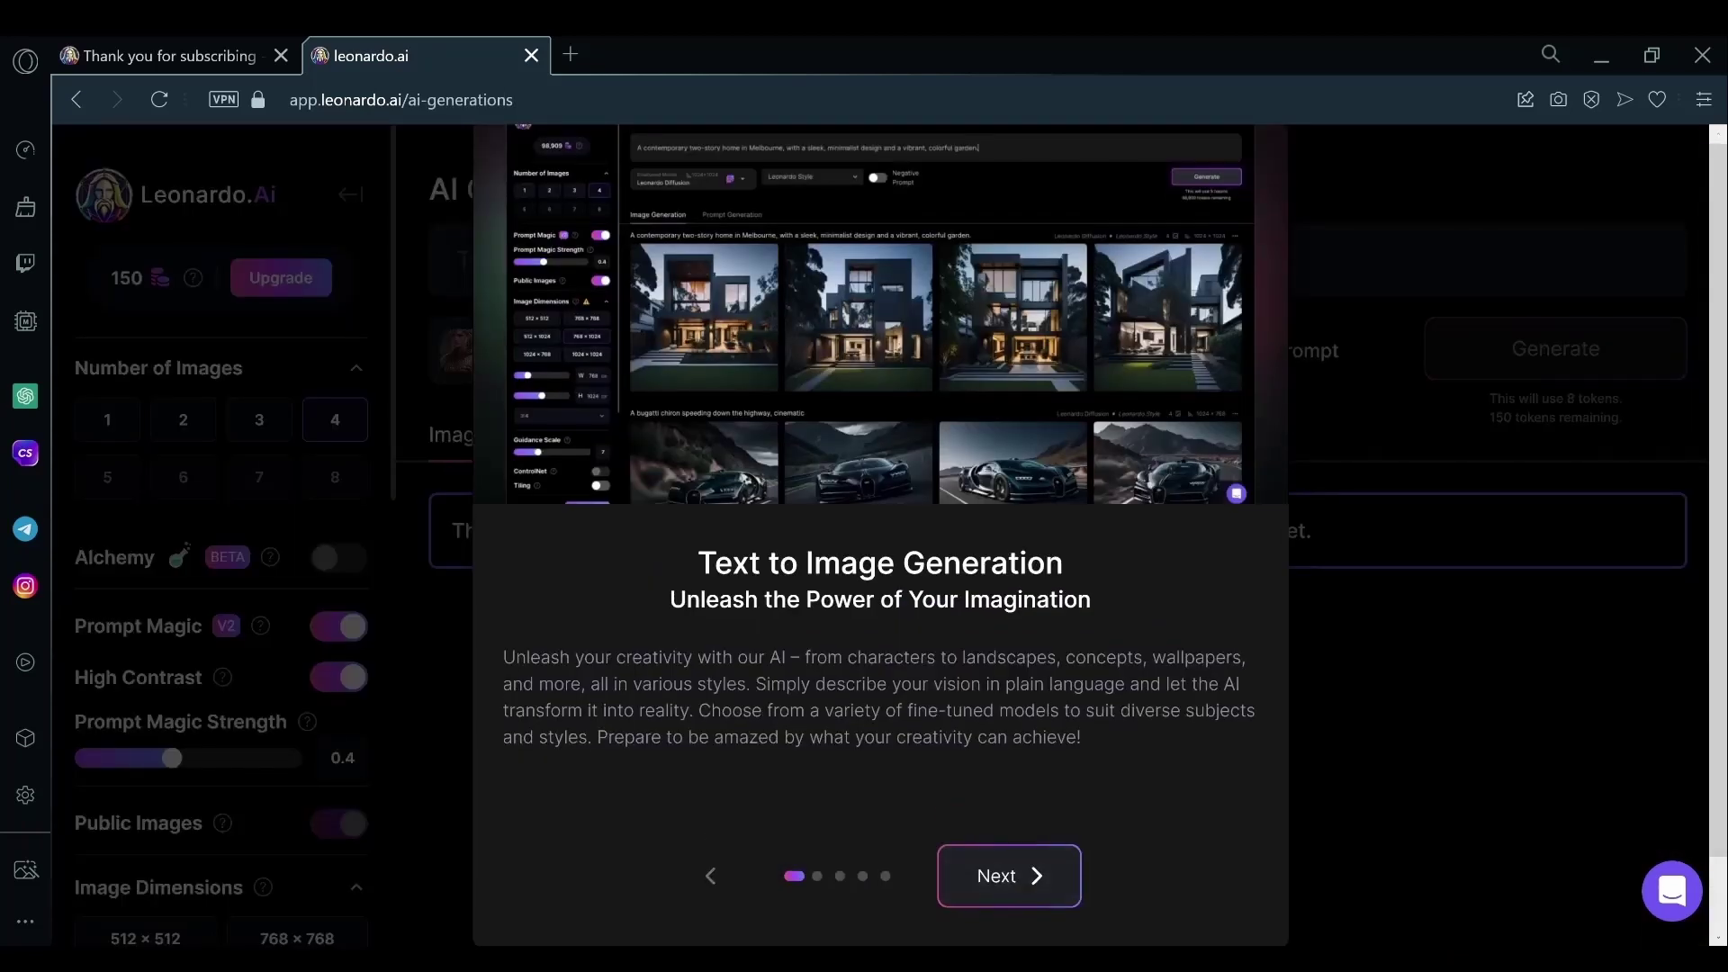
Step through the onboarding tour pages and finish it with Done
{"action": "left_click", "coordinate": [954, 875]}
{"action": "left_click", "coordinate": [966, 875]}
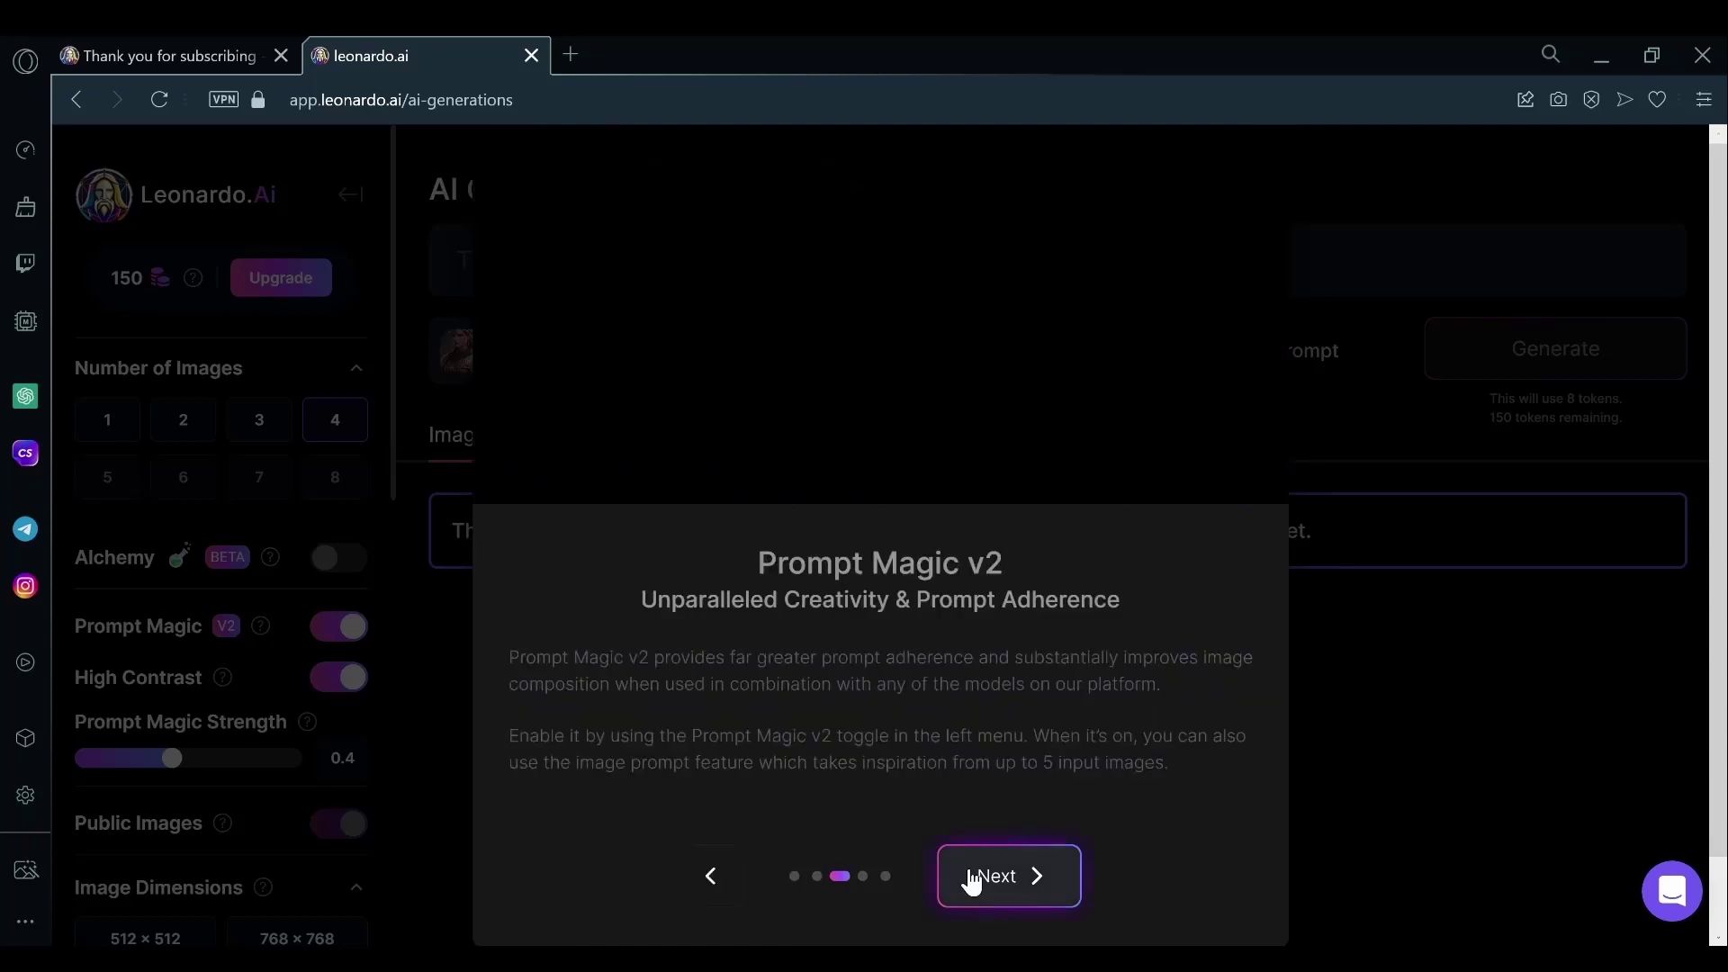
{"action": "left_click", "coordinate": [968, 876]}
{"action": "left_click", "coordinate": [968, 875]}
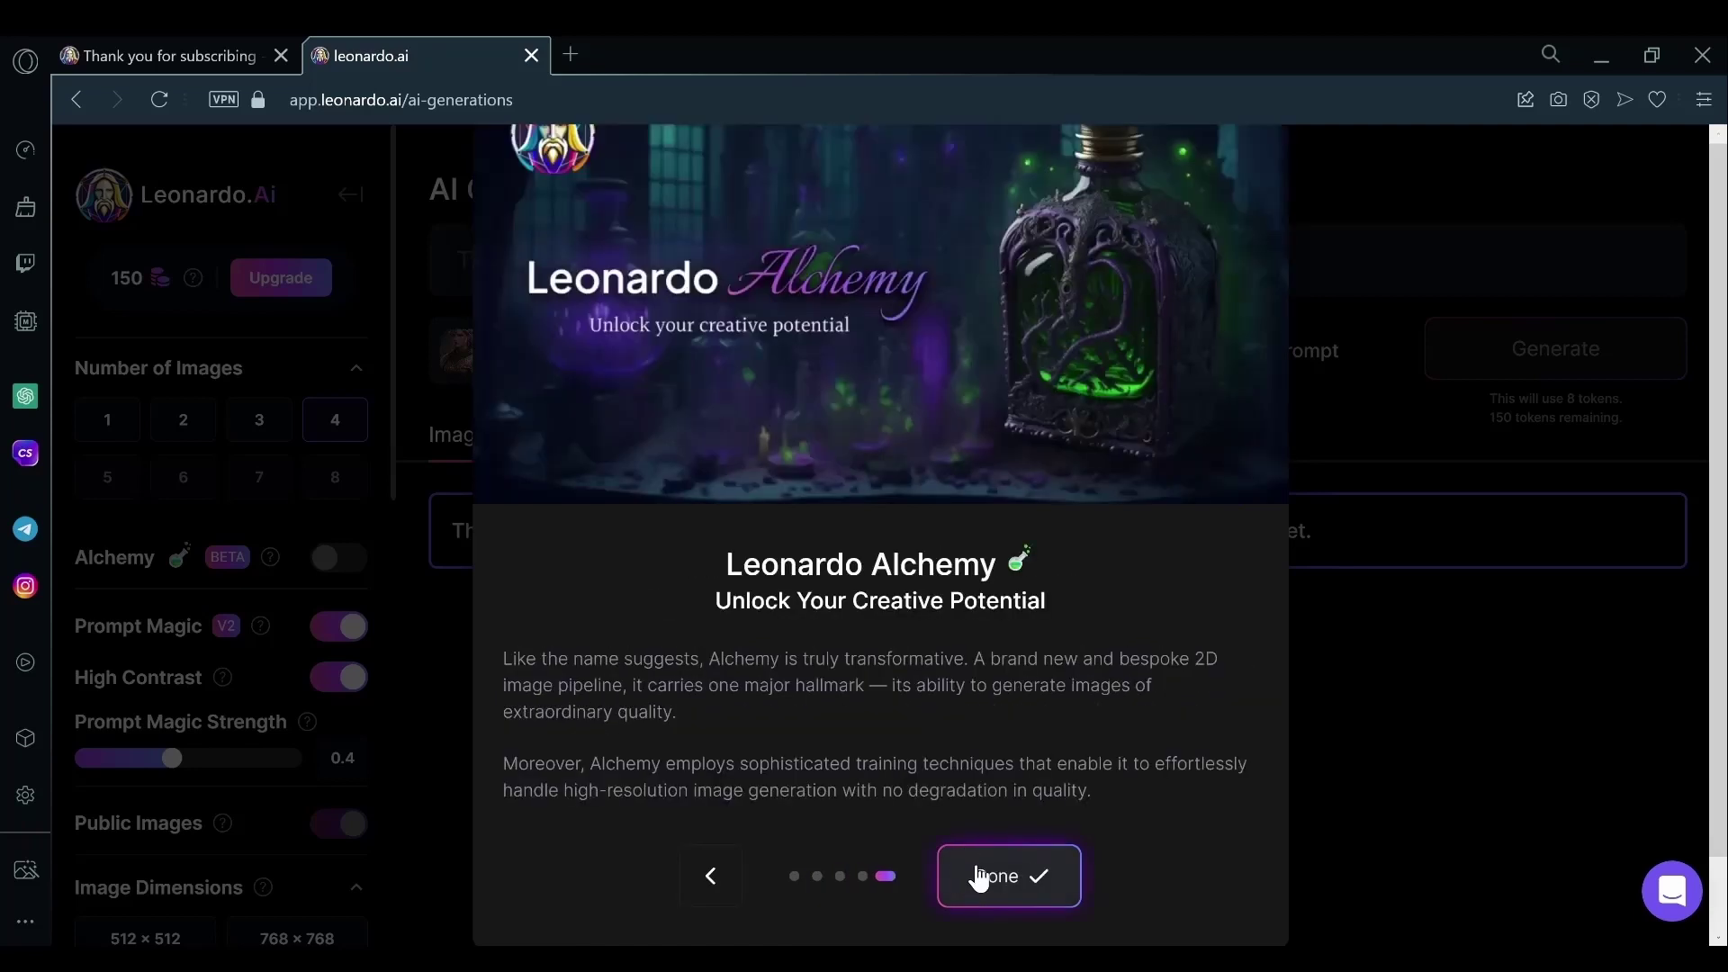
{"action": "left_click", "coordinate": [978, 878]}
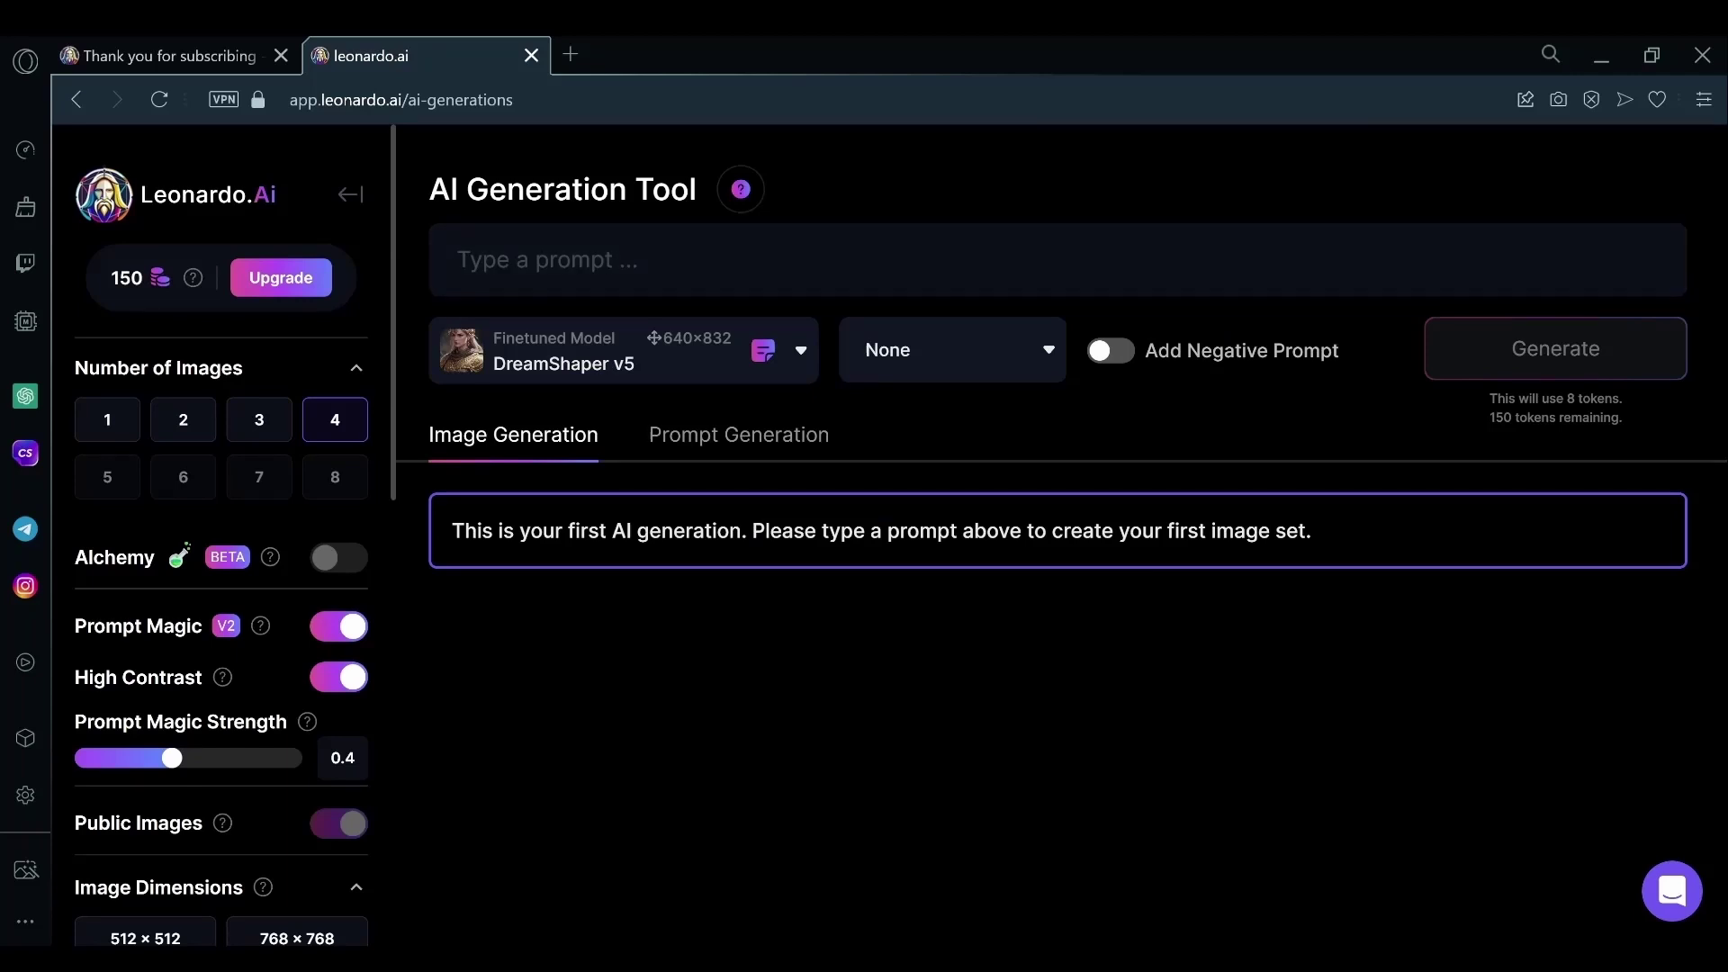
{"action": "left_click", "coordinate": [457, 260]}
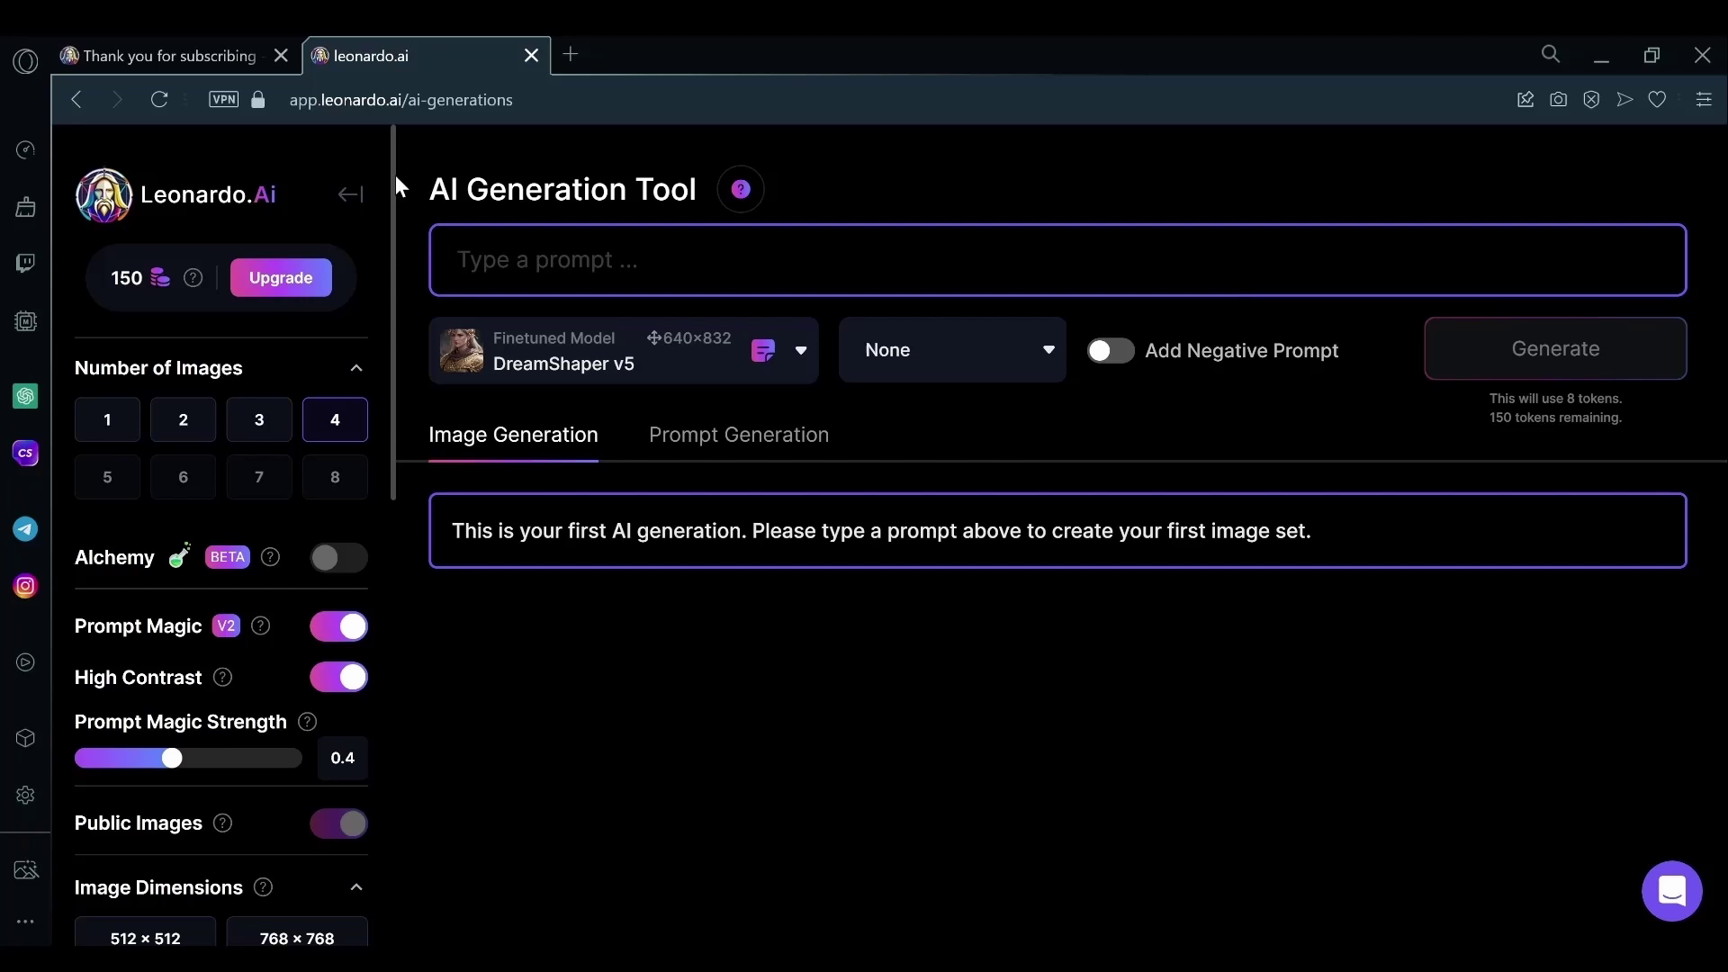
{"action": "scroll", "coordinate": [270, 347], "scroll_direction": "down", "scroll_amount": 2}
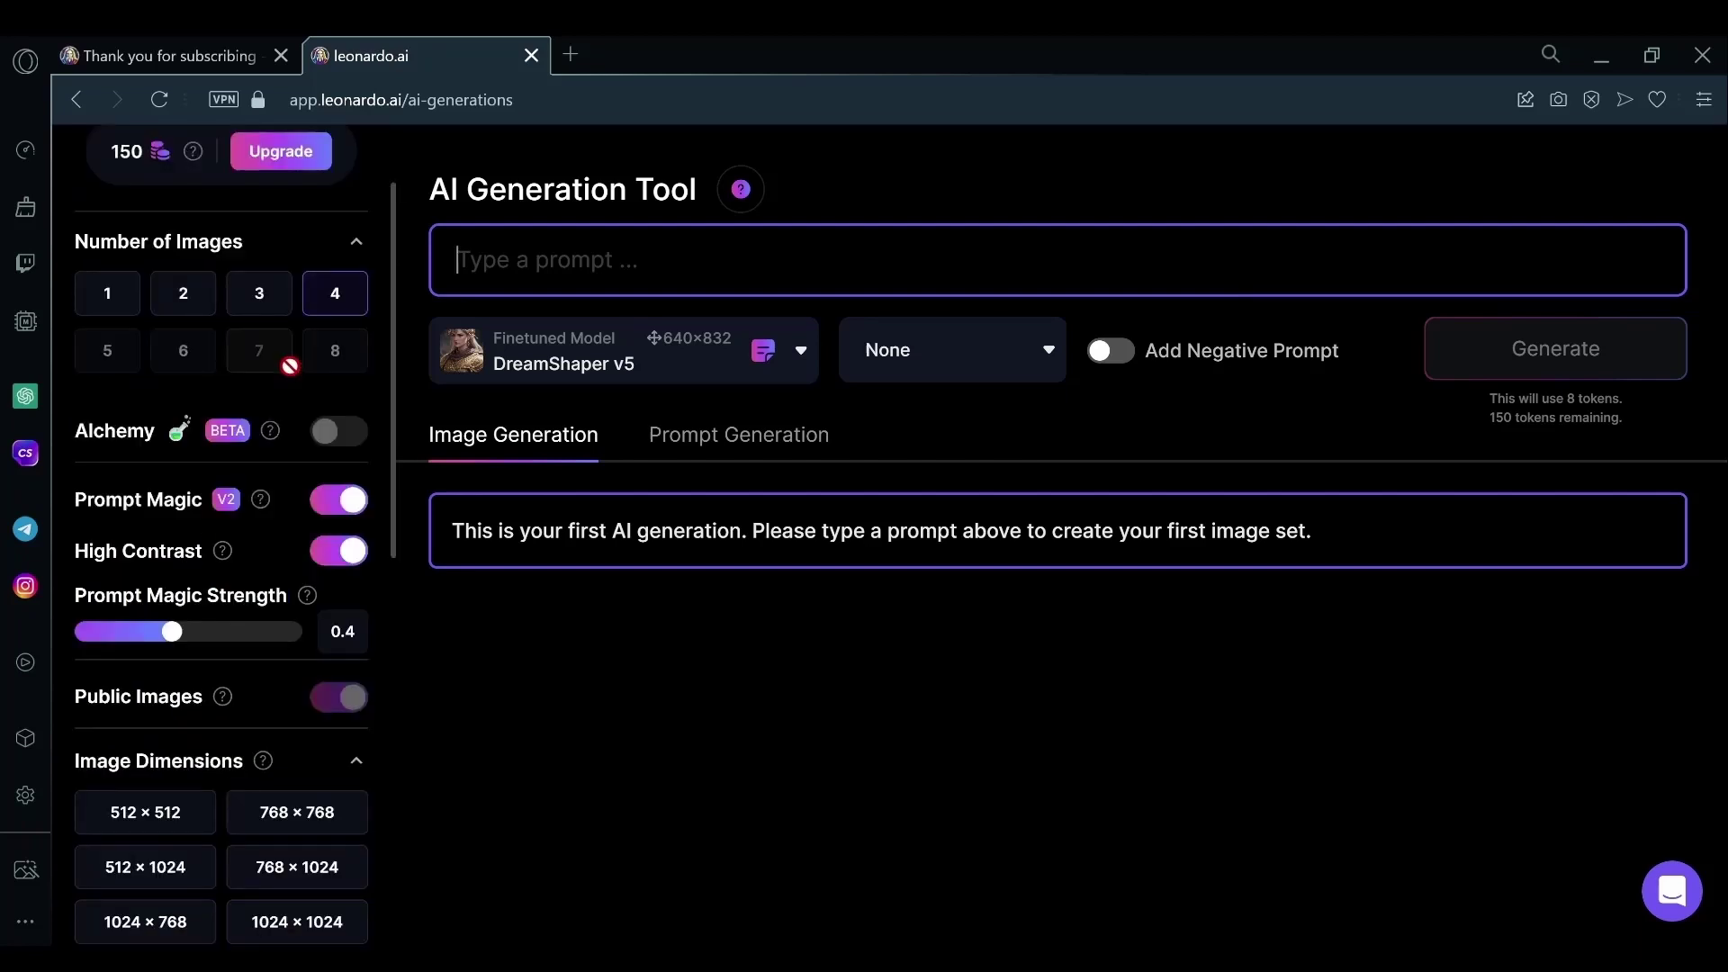
{"action": "scroll", "coordinate": [281, 432], "scroll_direction": "down", "scroll_amount": 4}
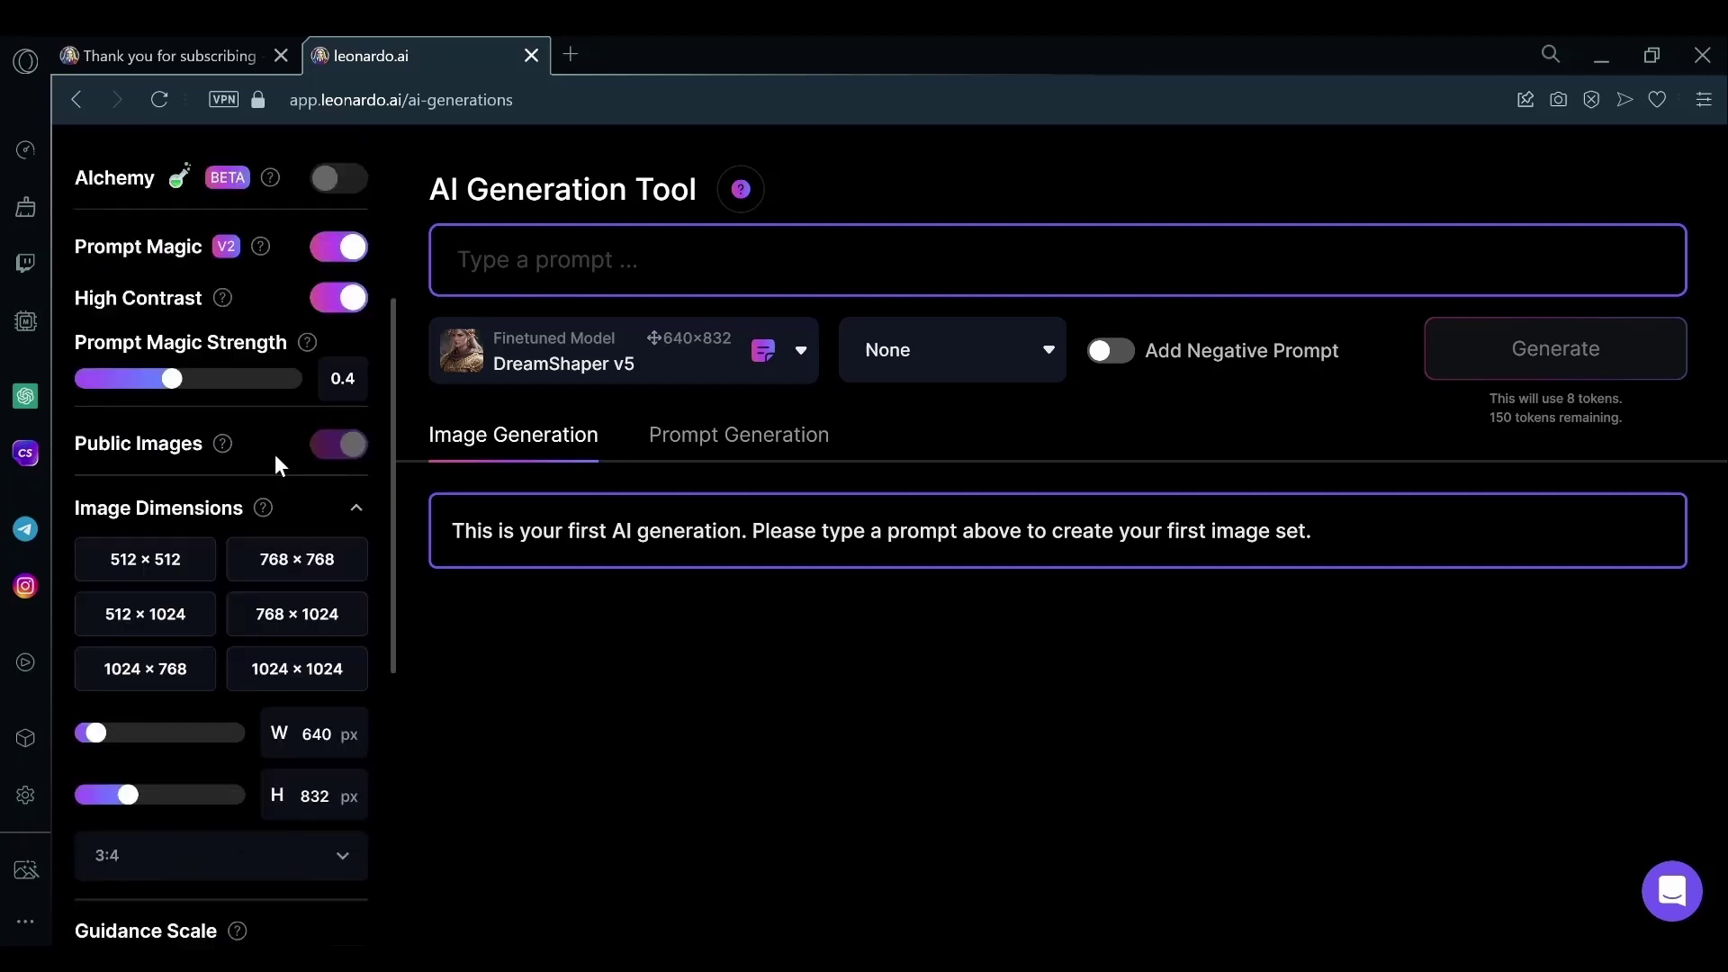
{"action": "scroll", "coordinate": [284, 495], "scroll_direction": "down", "scroll_amount": 1}
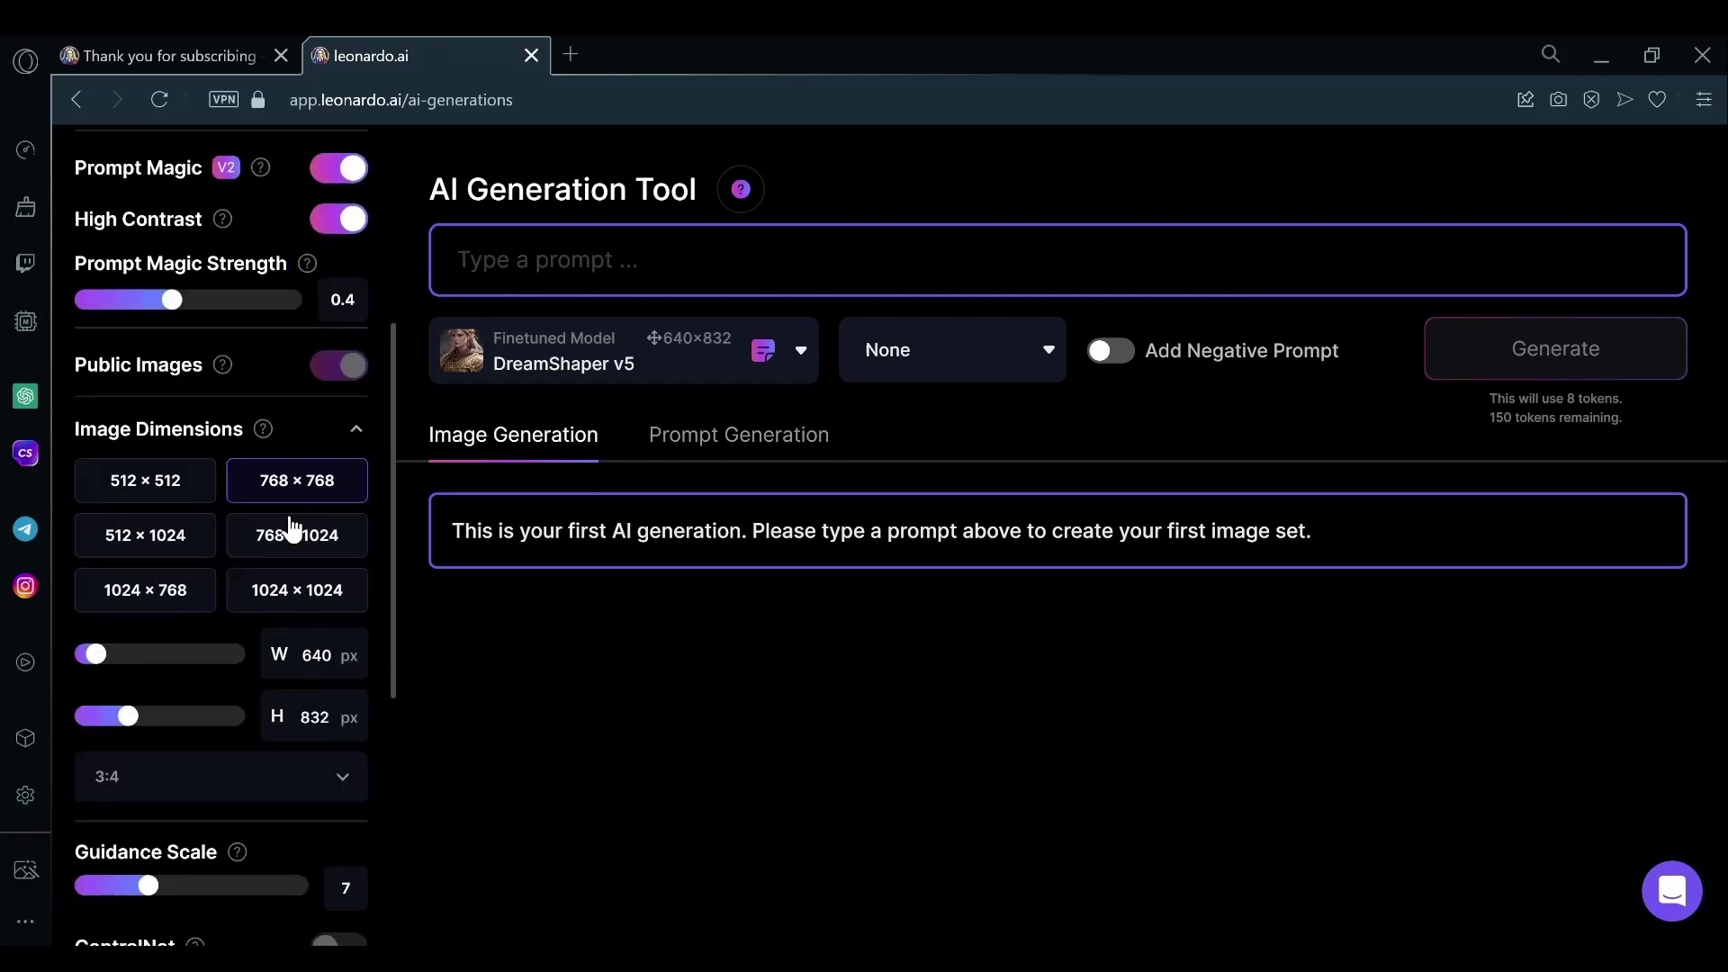
{"action": "scroll", "coordinate": [291, 528], "scroll_direction": "down", "scroll_amount": 1}
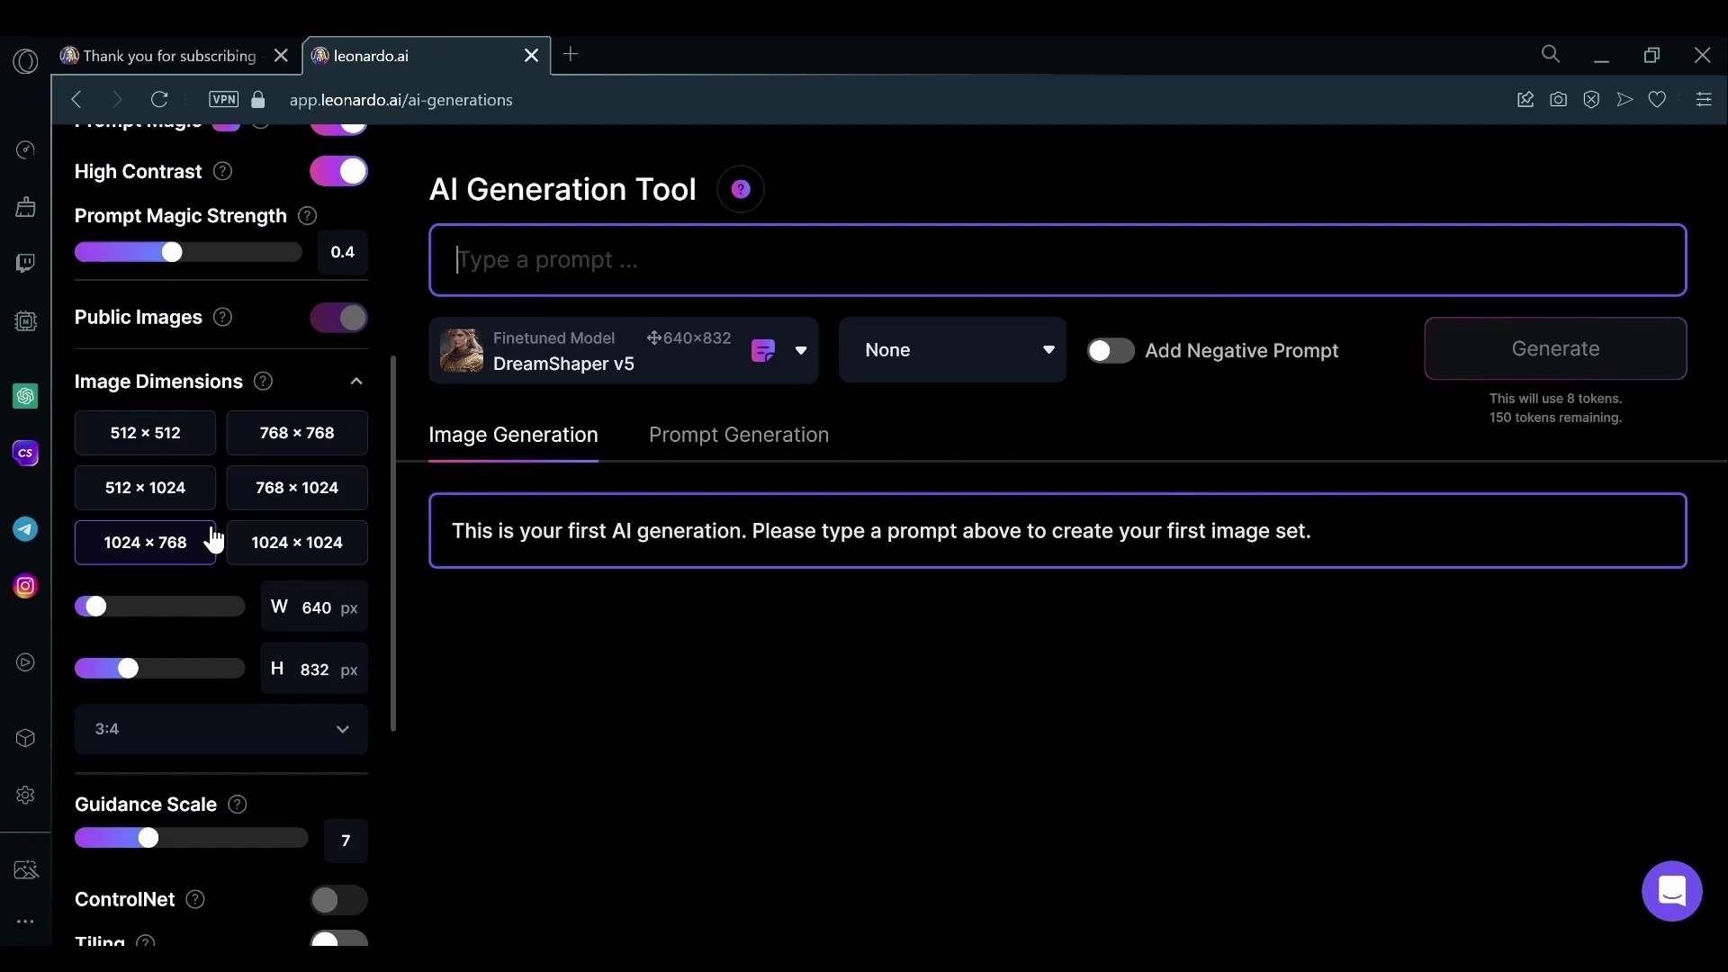
{"action": "scroll", "coordinate": [216, 504], "scroll_direction": "down", "scroll_amount": 2}
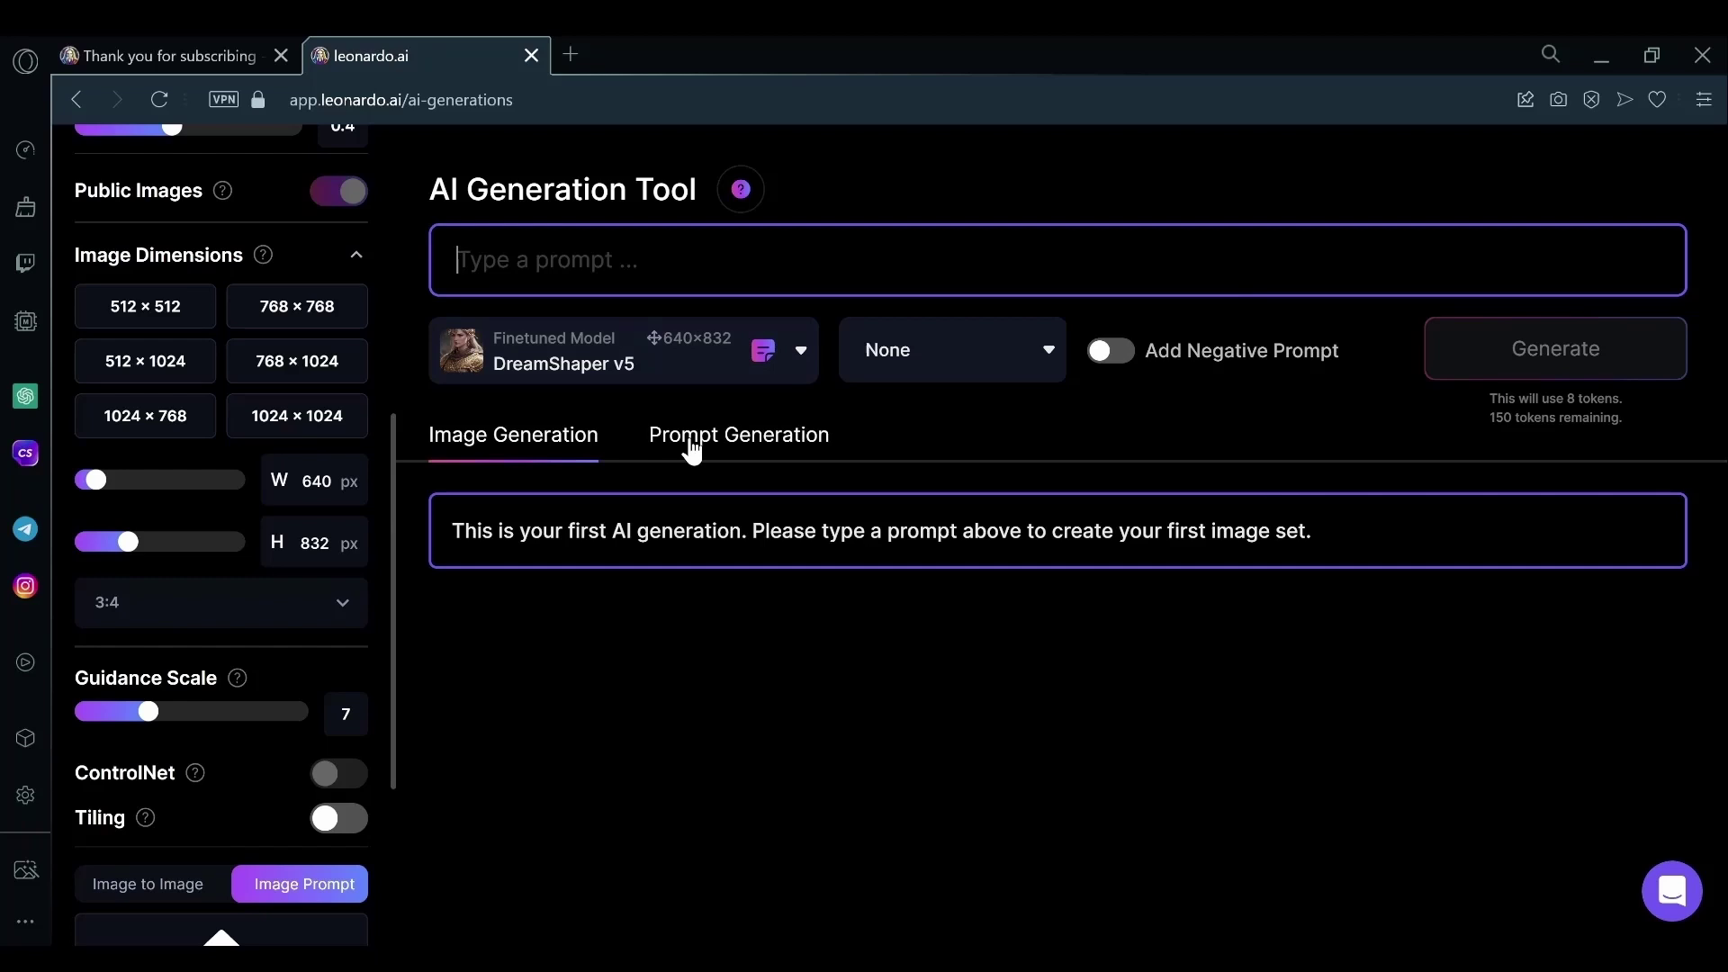
{"action": "scroll", "coordinate": [302, 576], "scroll_direction": "down", "scroll_amount": 2}
{"action": "scroll", "coordinate": [302, 576], "scroll_direction": "down", "scroll_amount": 2}
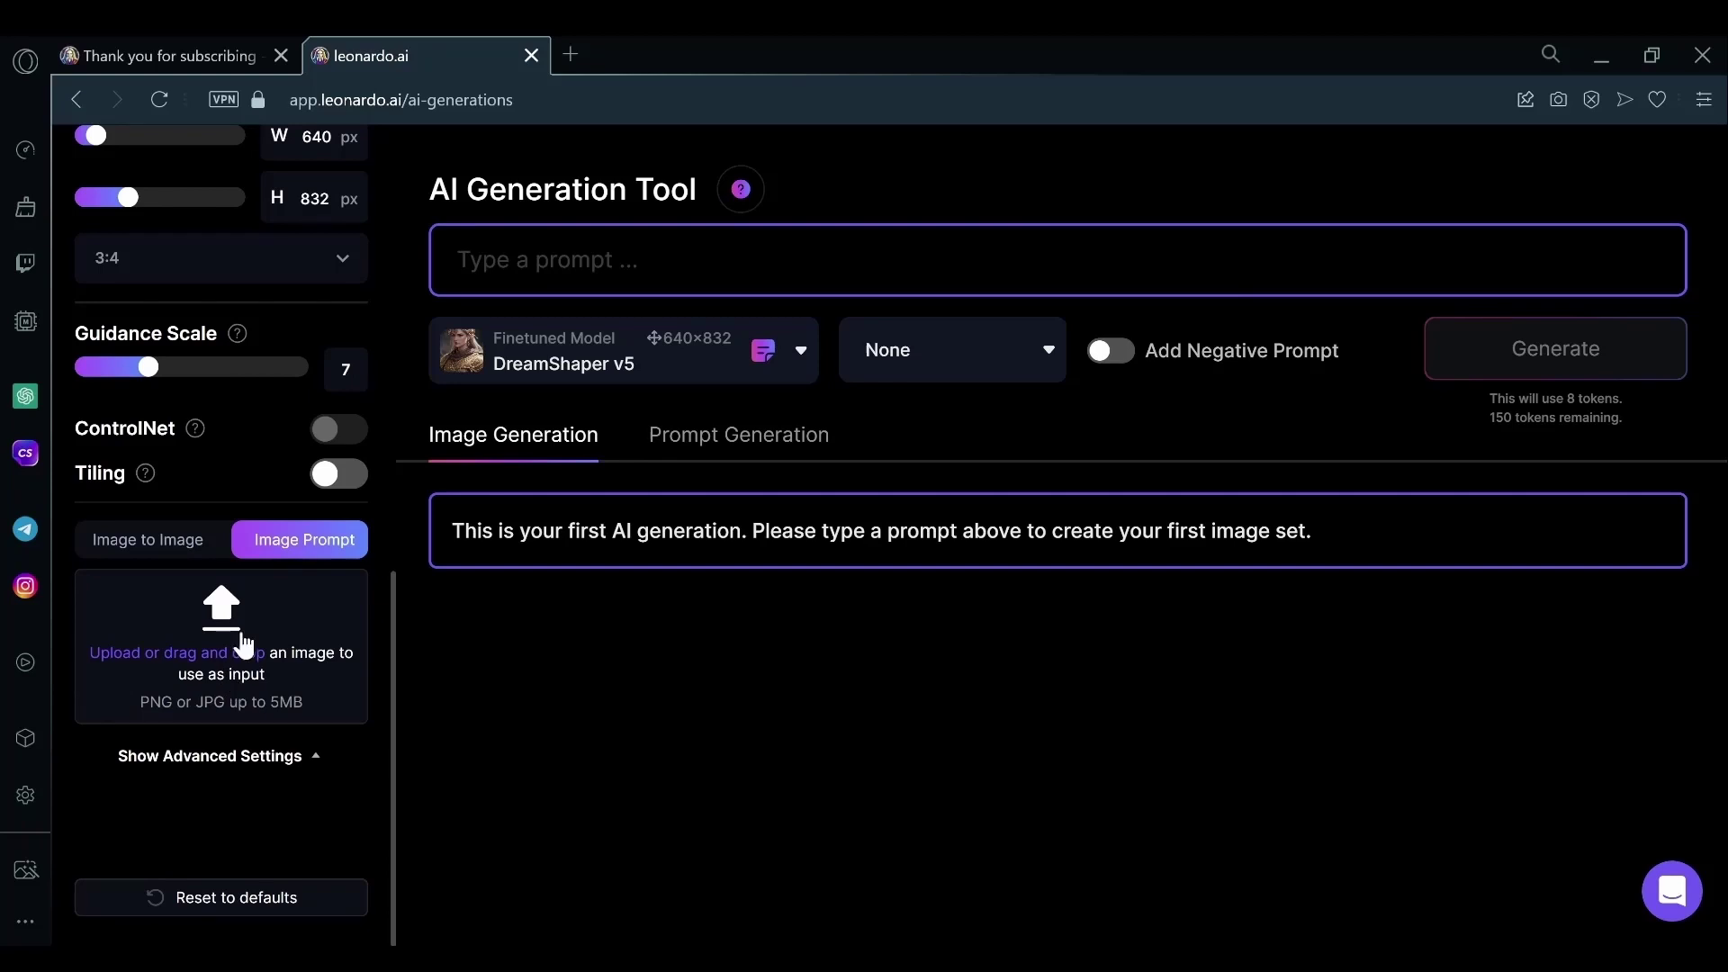
Switch to Image to Image and upload the hoodie girl 'images' file from Pictures
{"action": "left_click", "coordinate": [157, 541]}
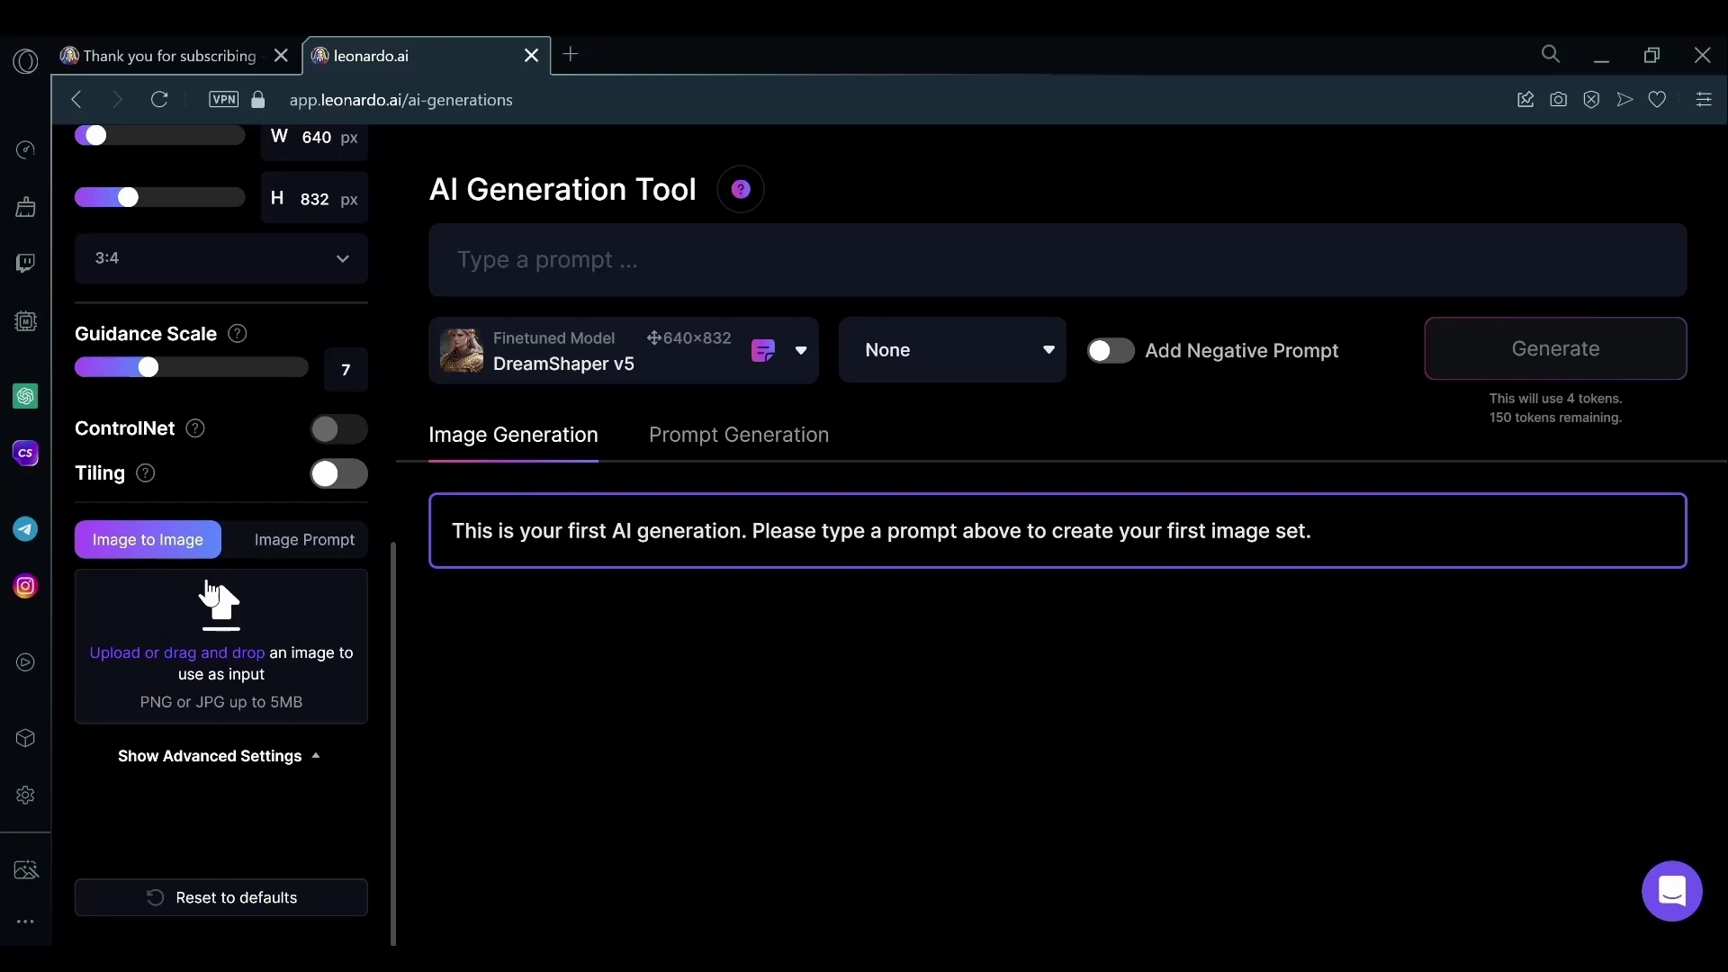
{"action": "left_click", "coordinate": [209, 595]}
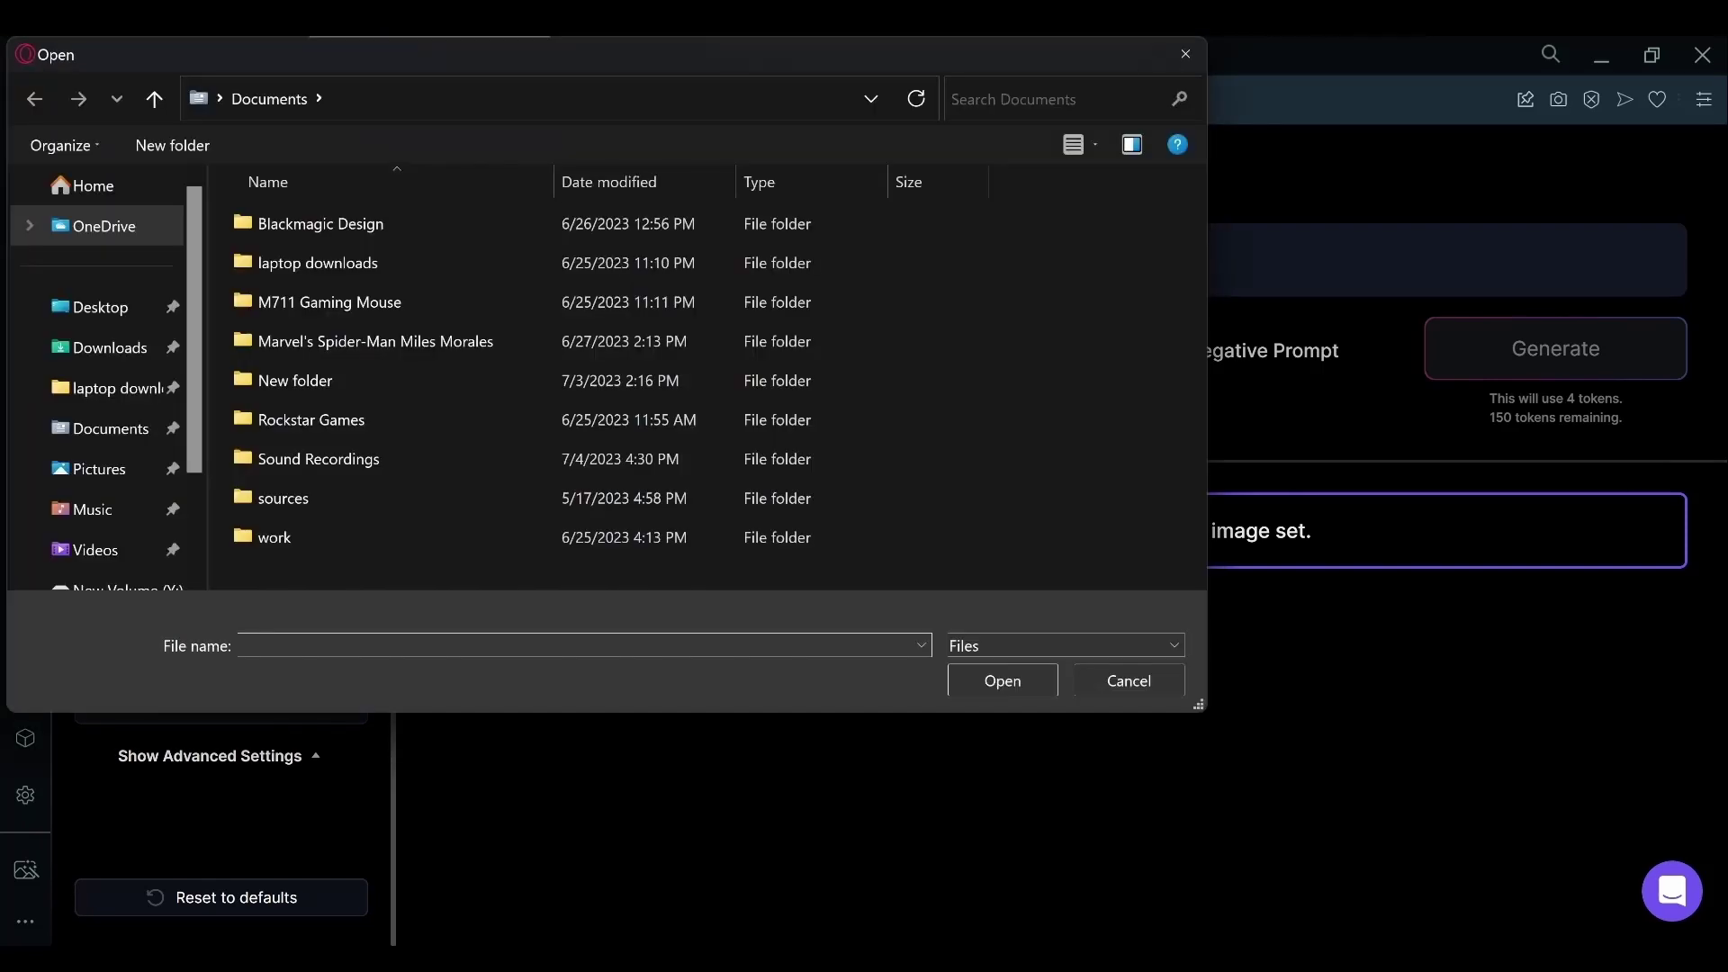
{"action": "scroll", "coordinate": [137, 567], "scroll_direction": "down", "scroll_amount": 1}
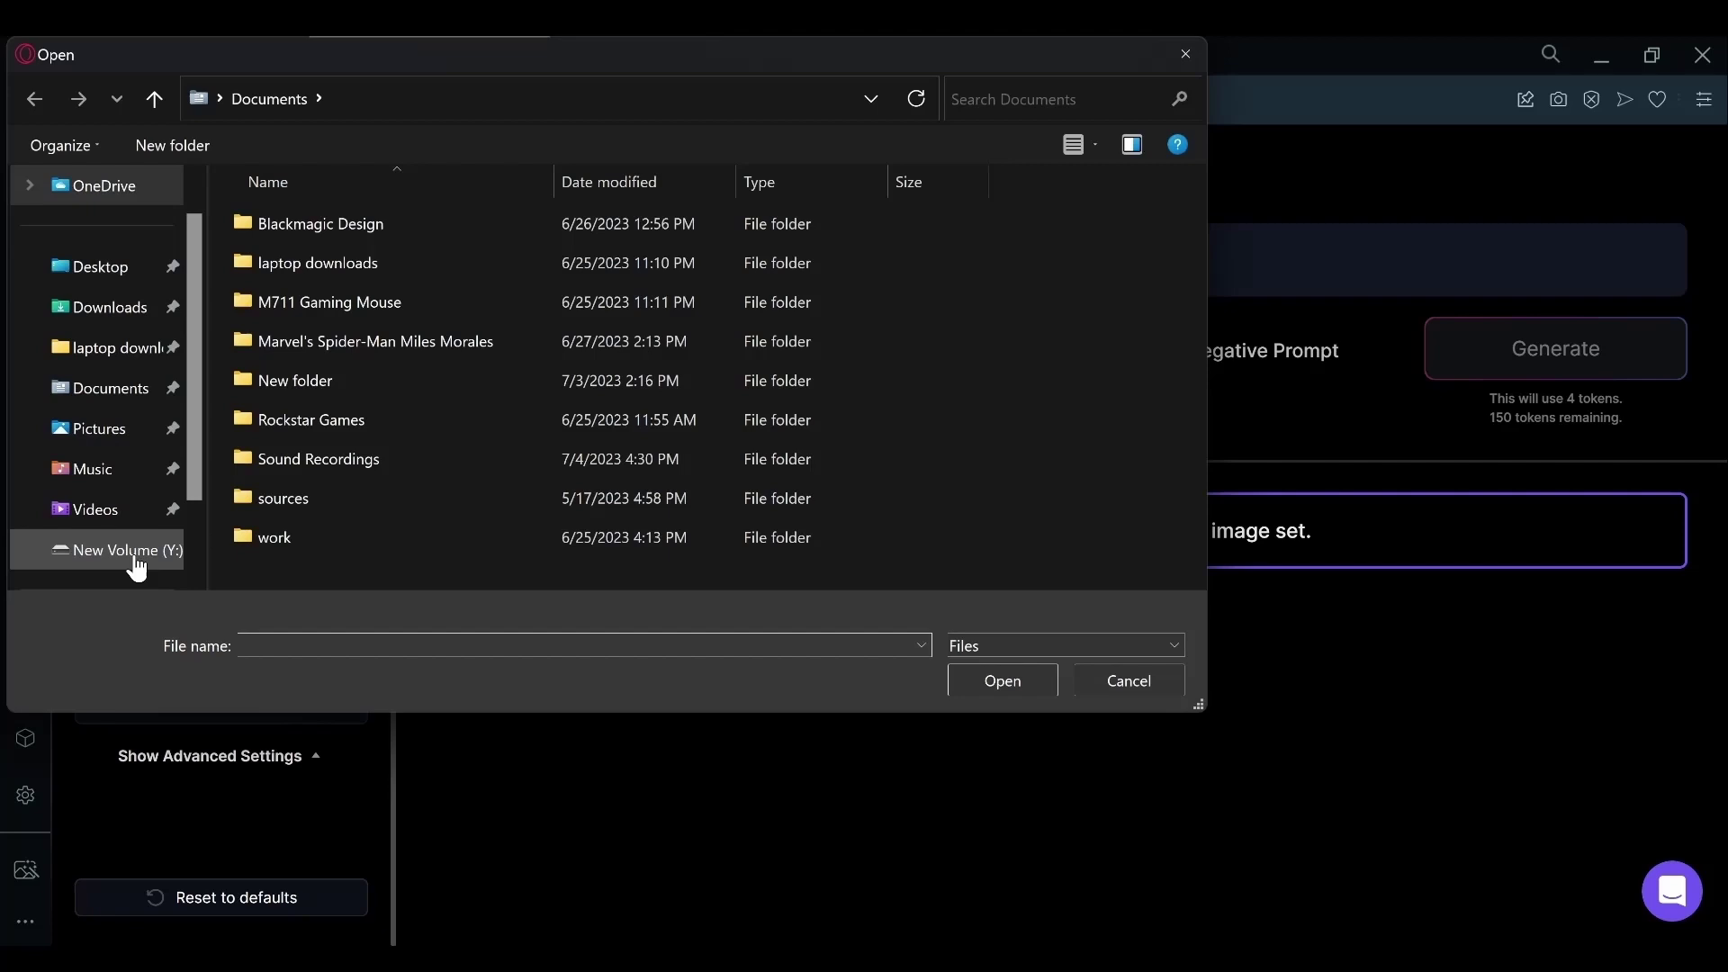
{"action": "left_click", "coordinate": [99, 430]}
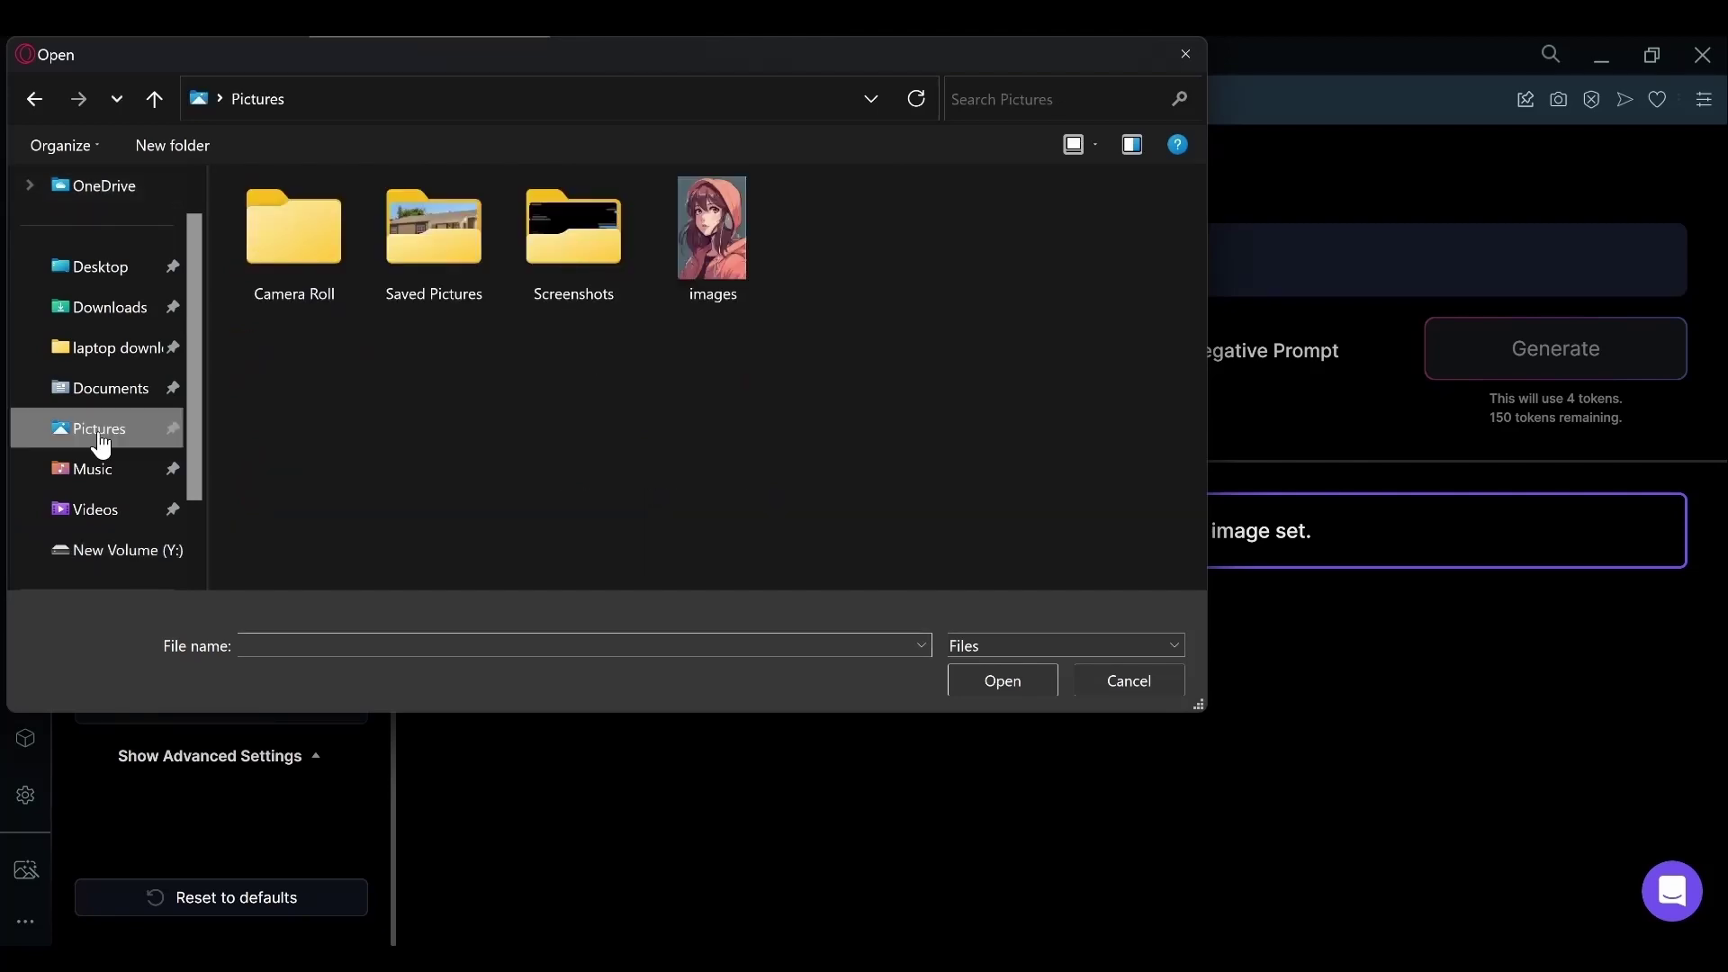
{"action": "left_click", "coordinate": [737, 260]}
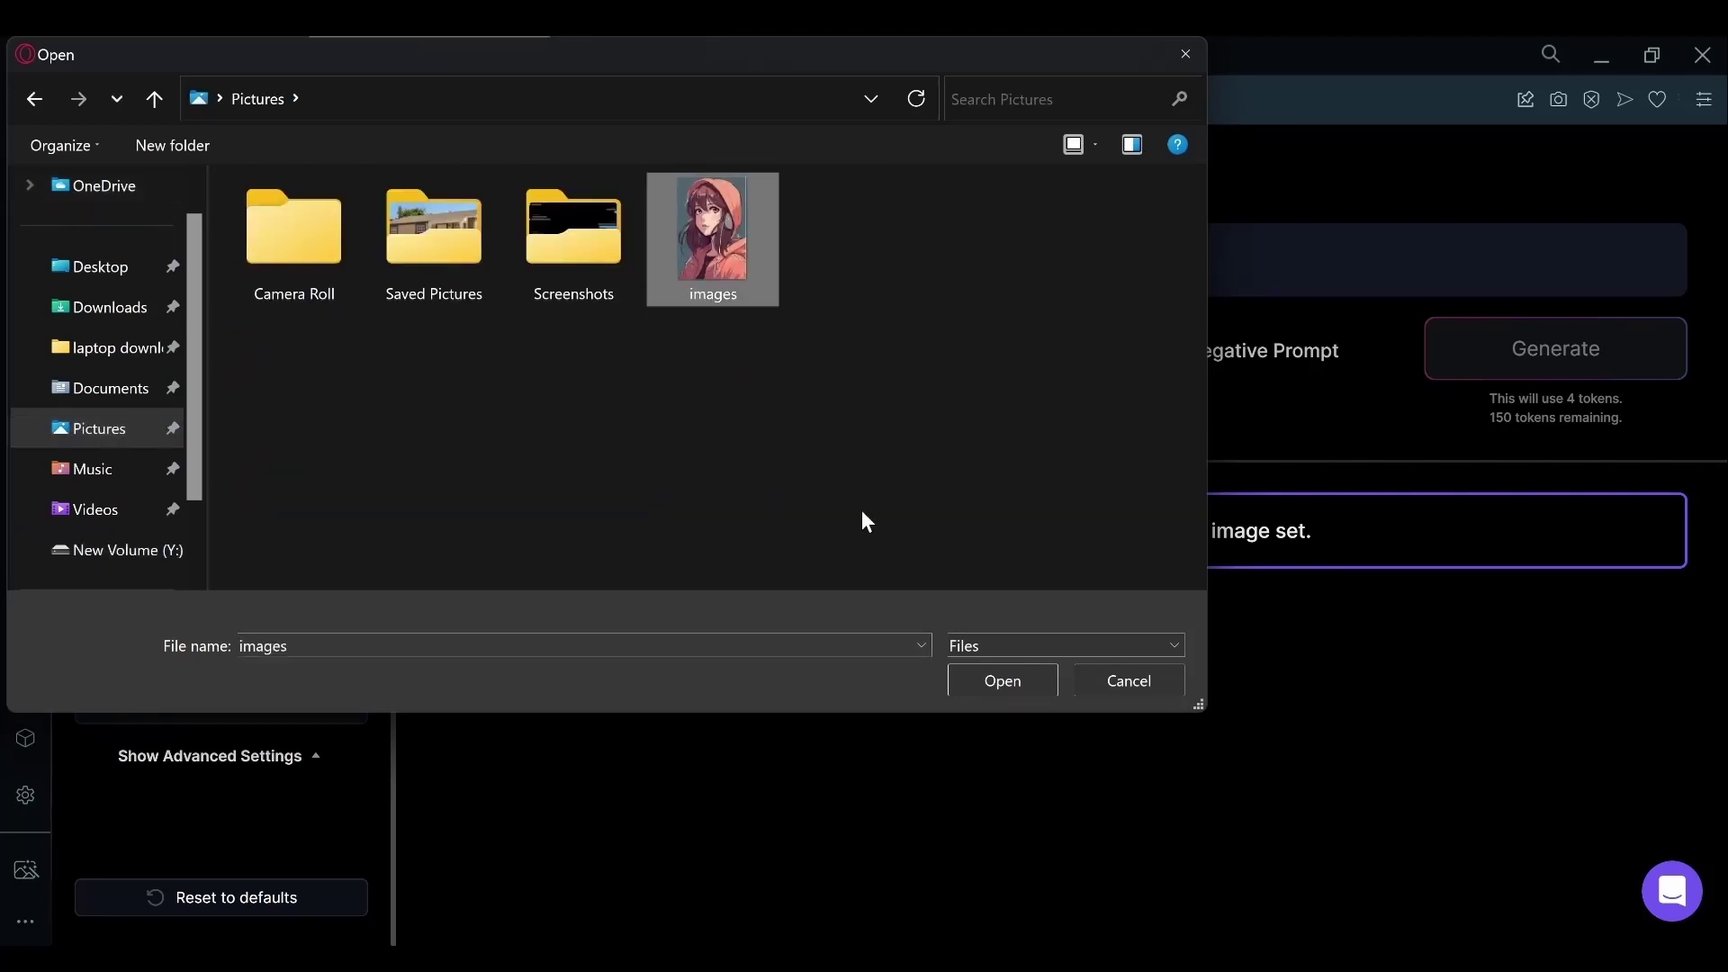
{"action": "left_click", "coordinate": [998, 691]}
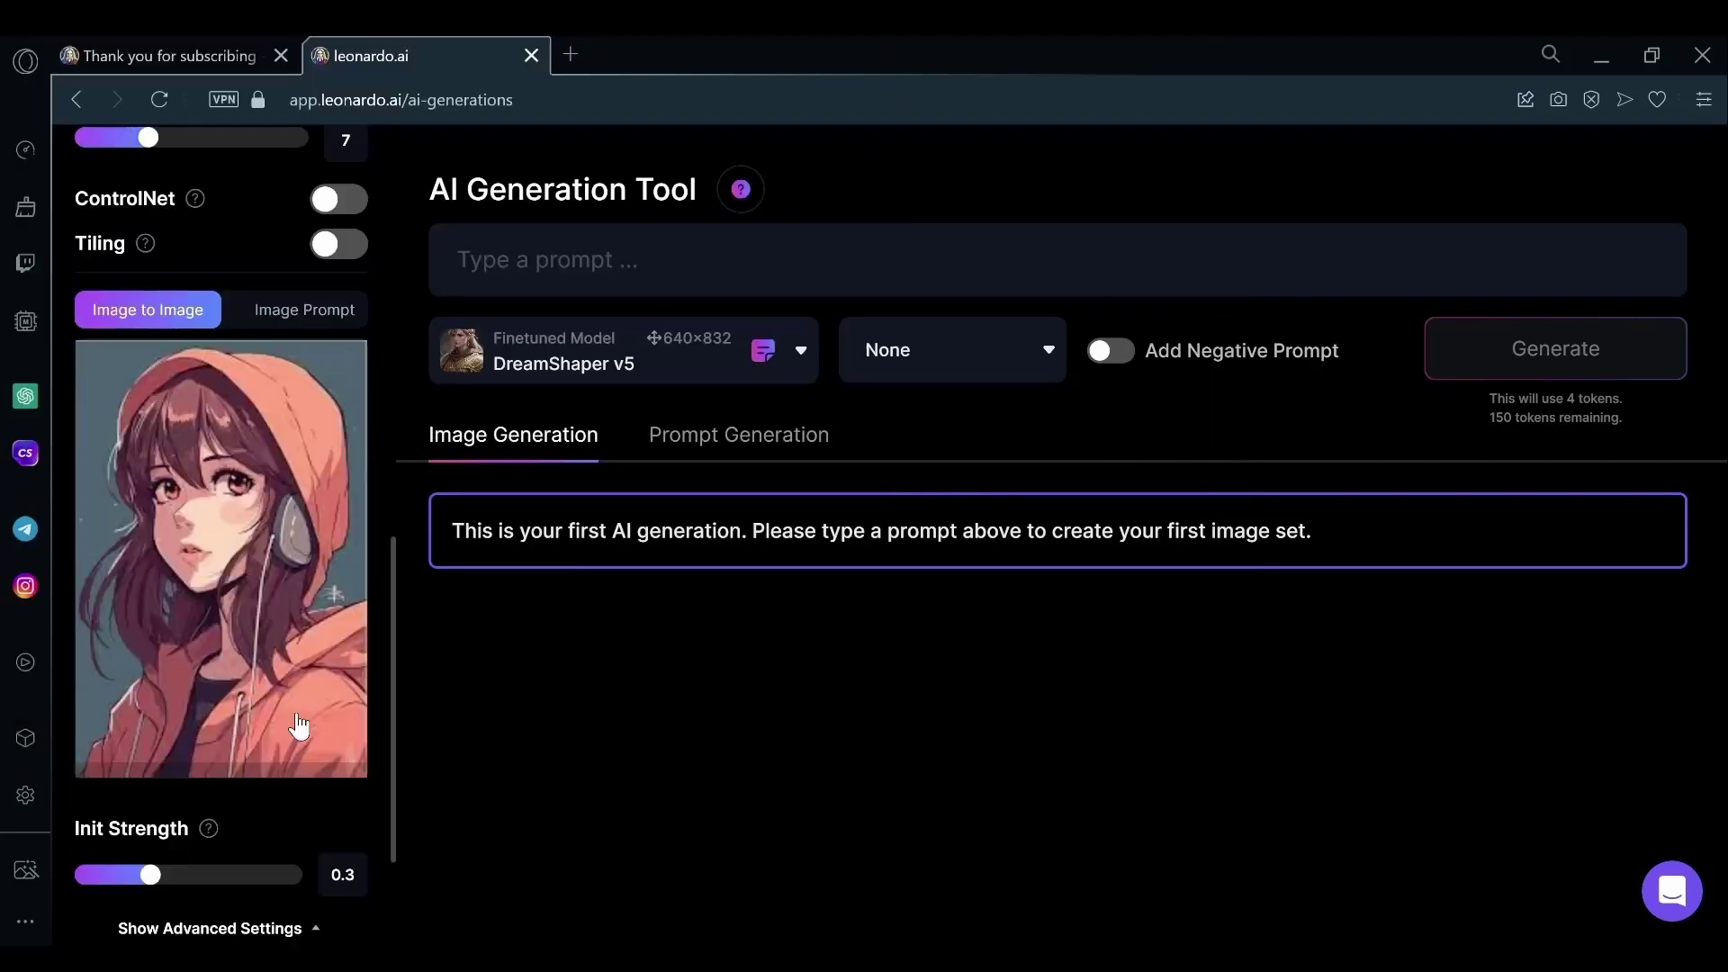
Try several Init Strength values and leave the slider at 0.75
{"action": "scroll", "coordinate": [299, 725], "scroll_direction": "down", "scroll_amount": 2}
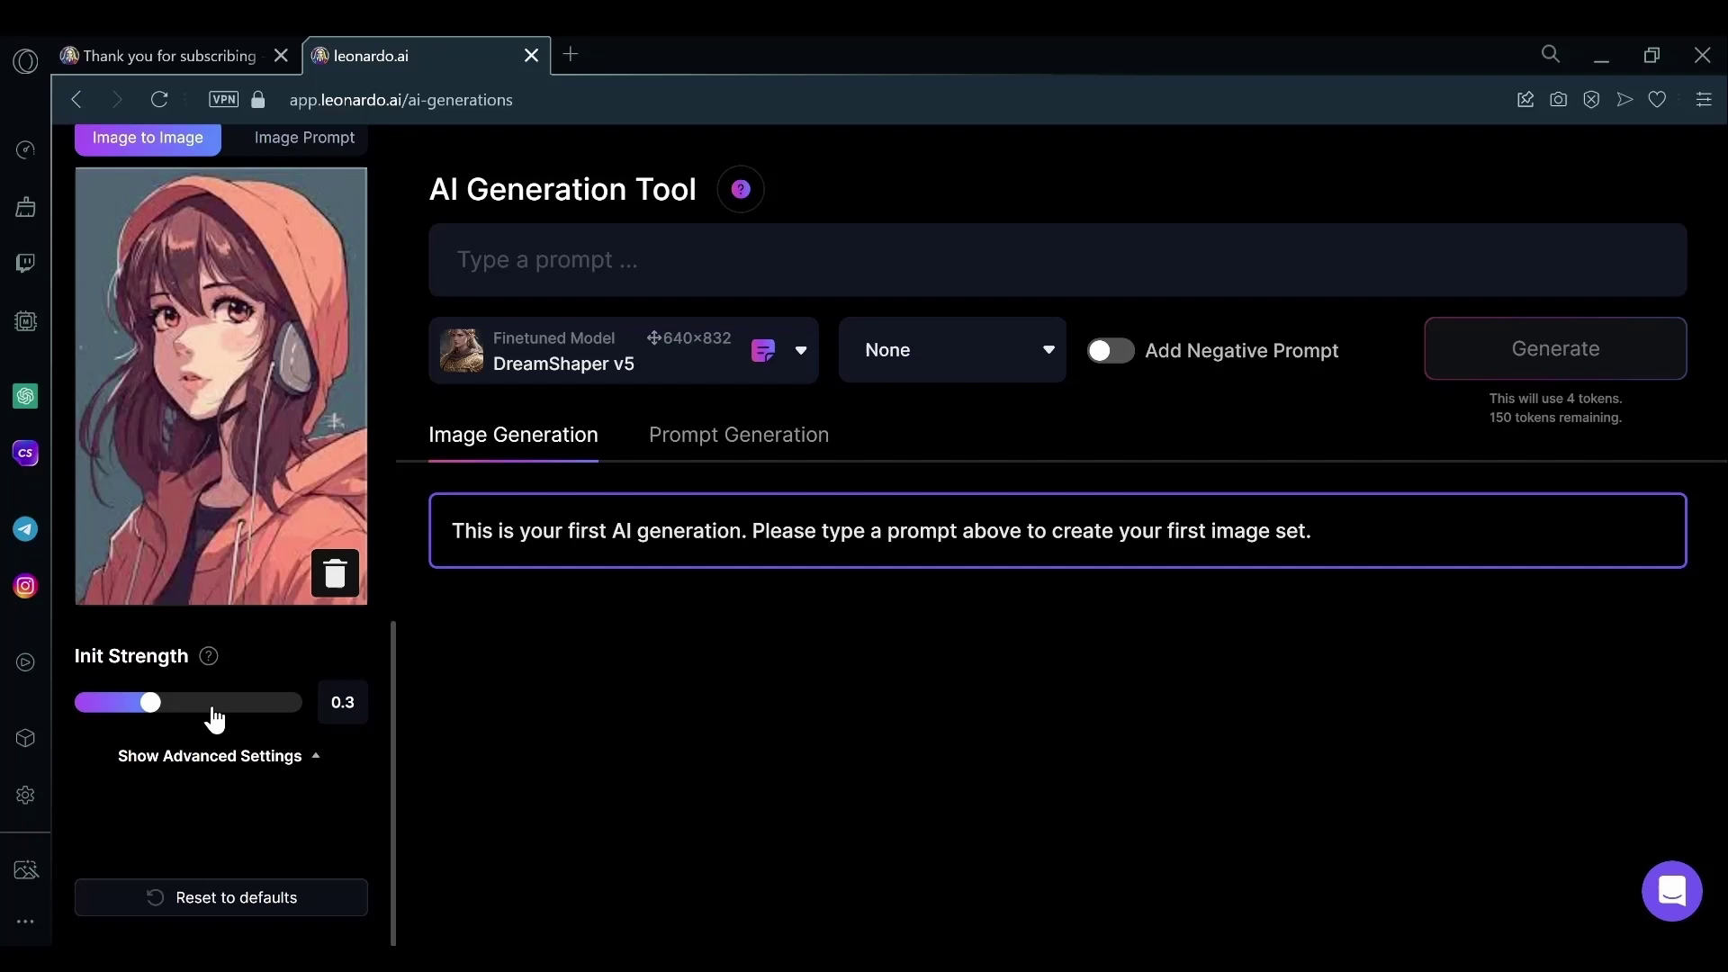
{"action": "left_click_drag", "start_coordinate": [171, 709], "coordinate": [230, 712]}
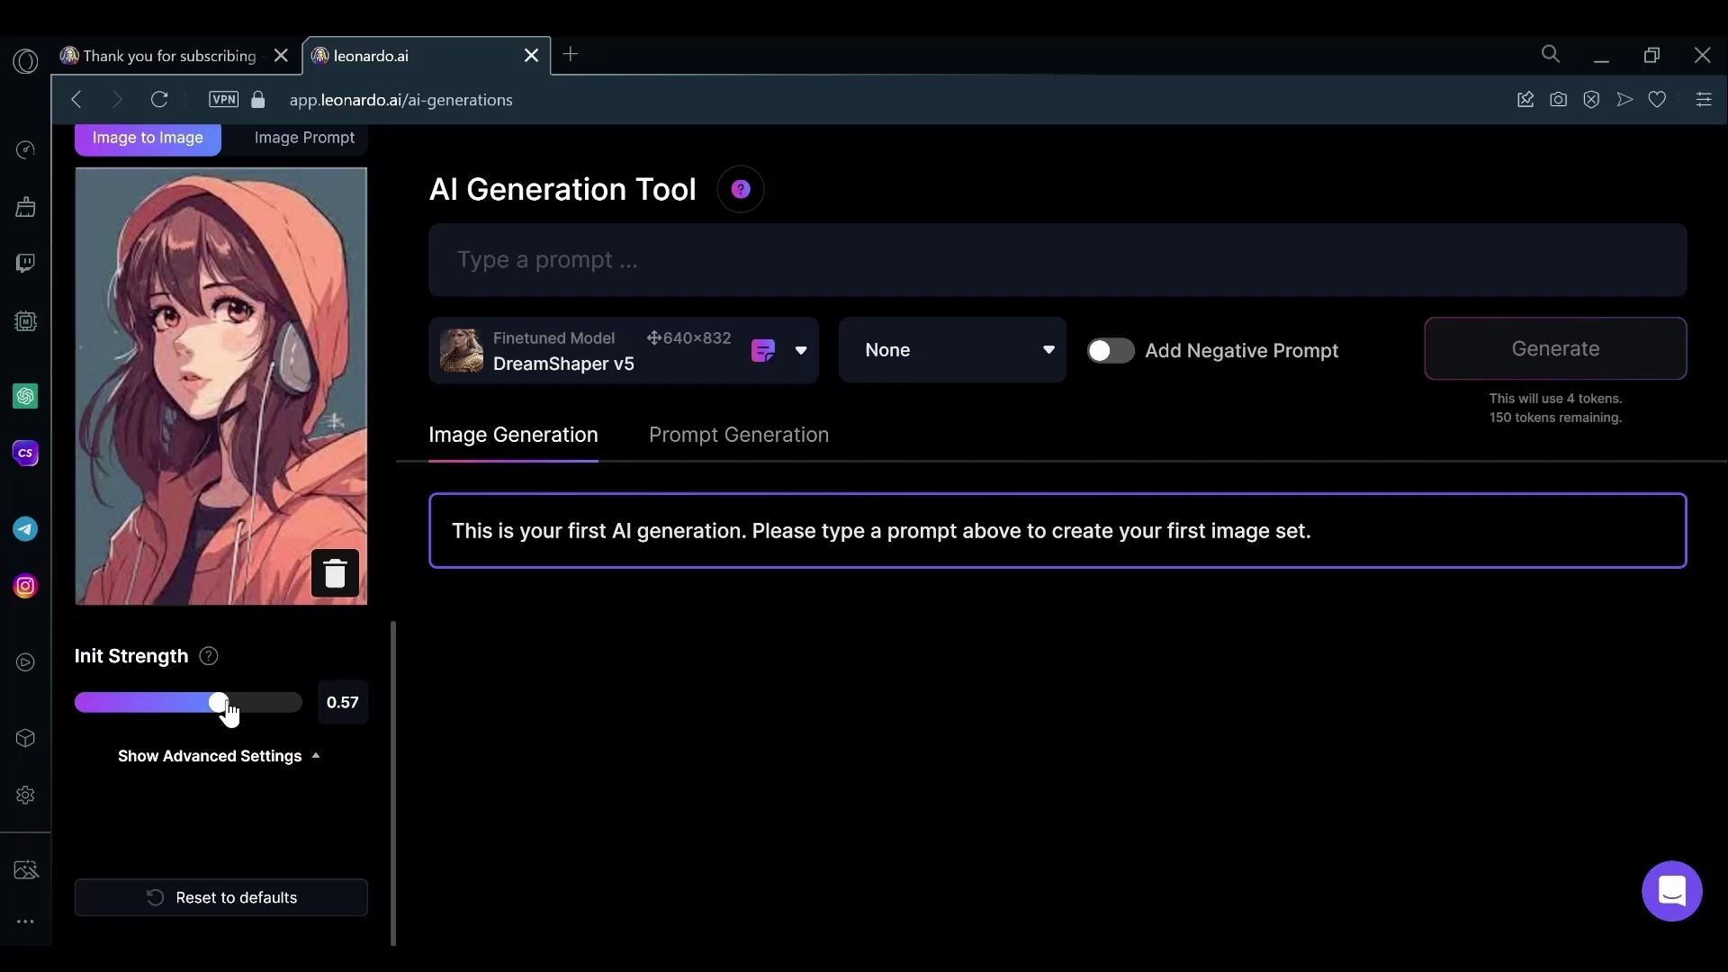
{"action": "scroll", "coordinate": [231, 712], "scroll_direction": "up", "scroll_amount": 1}
{"action": "left_click_drag", "start_coordinate": [230, 713], "coordinate": [70, 720]}
{"action": "scroll", "coordinate": [289, 829], "scroll_direction": "down", "scroll_amount": 1}
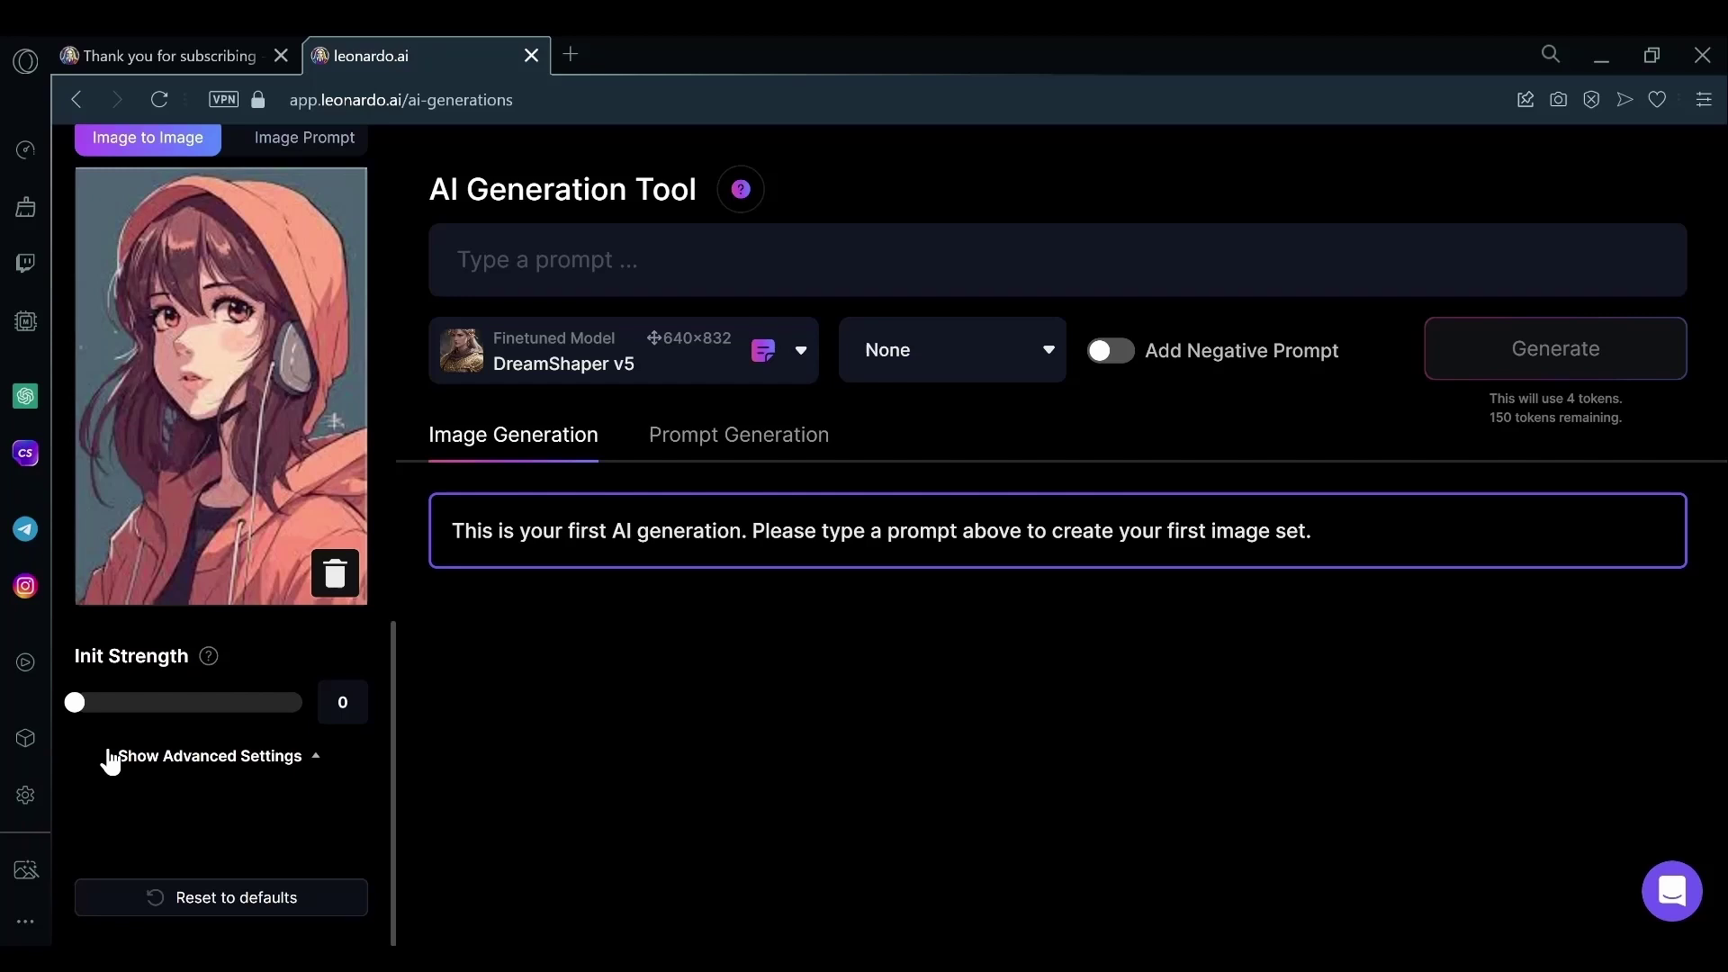
{"action": "left_click_drag", "start_coordinate": [75, 707], "coordinate": [264, 711]}
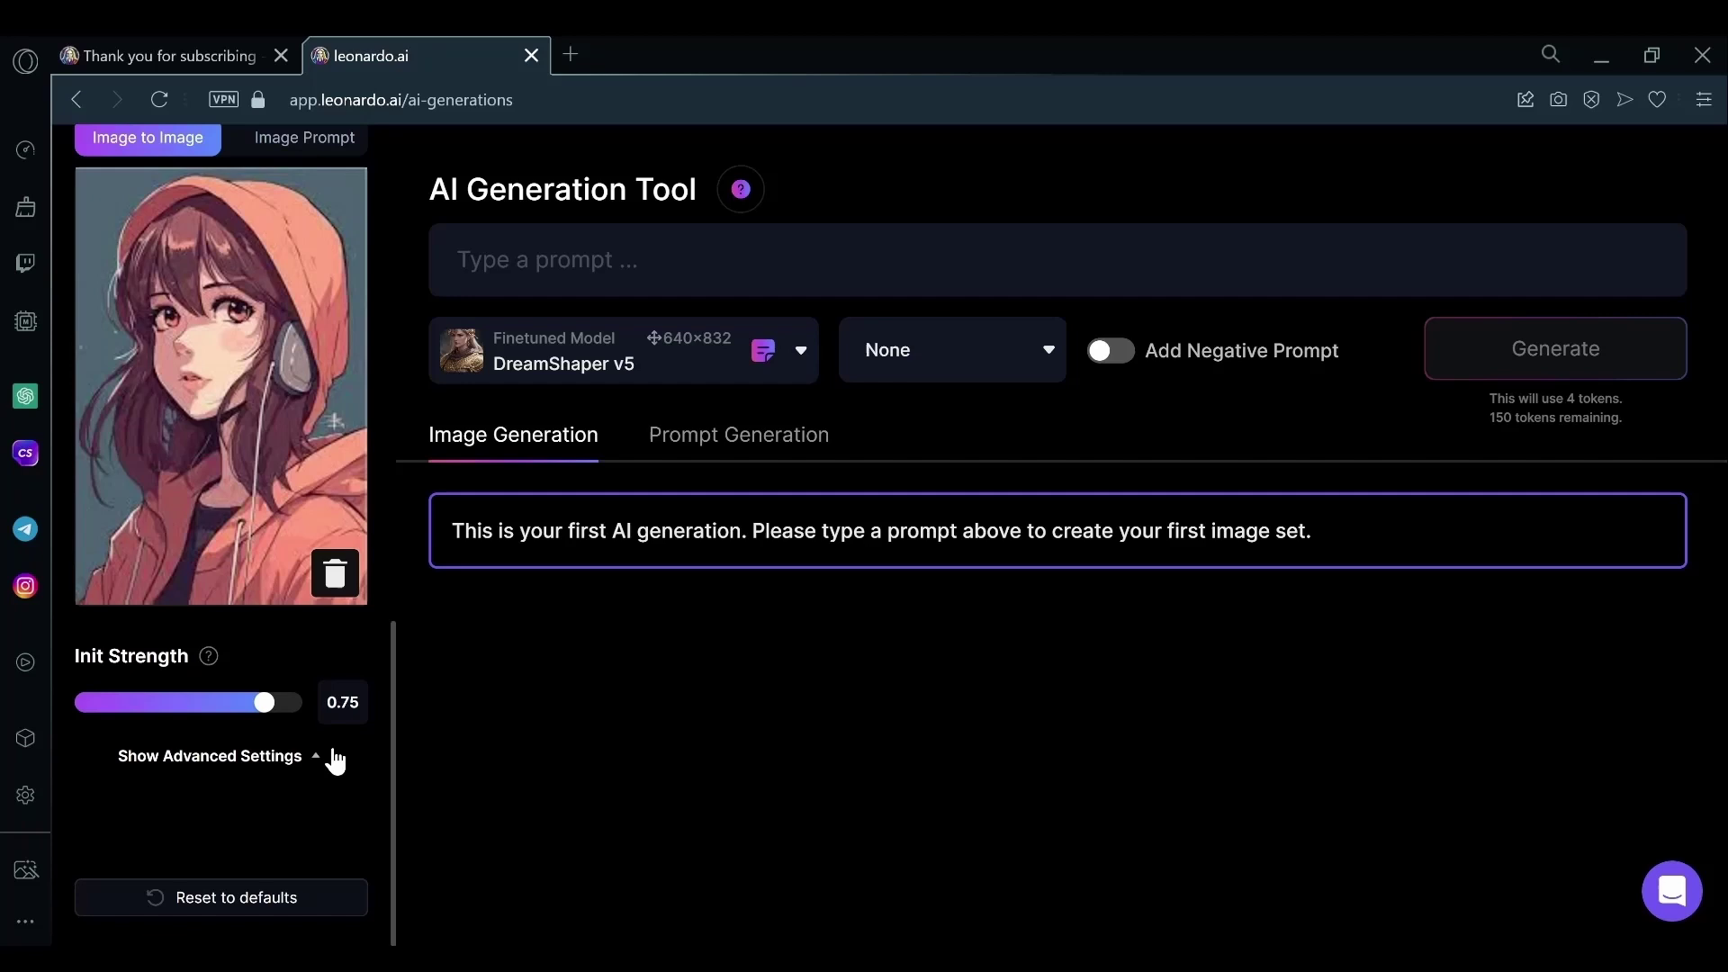
{"action": "scroll", "coordinate": [328, 751], "scroll_direction": "up", "scroll_amount": 5}
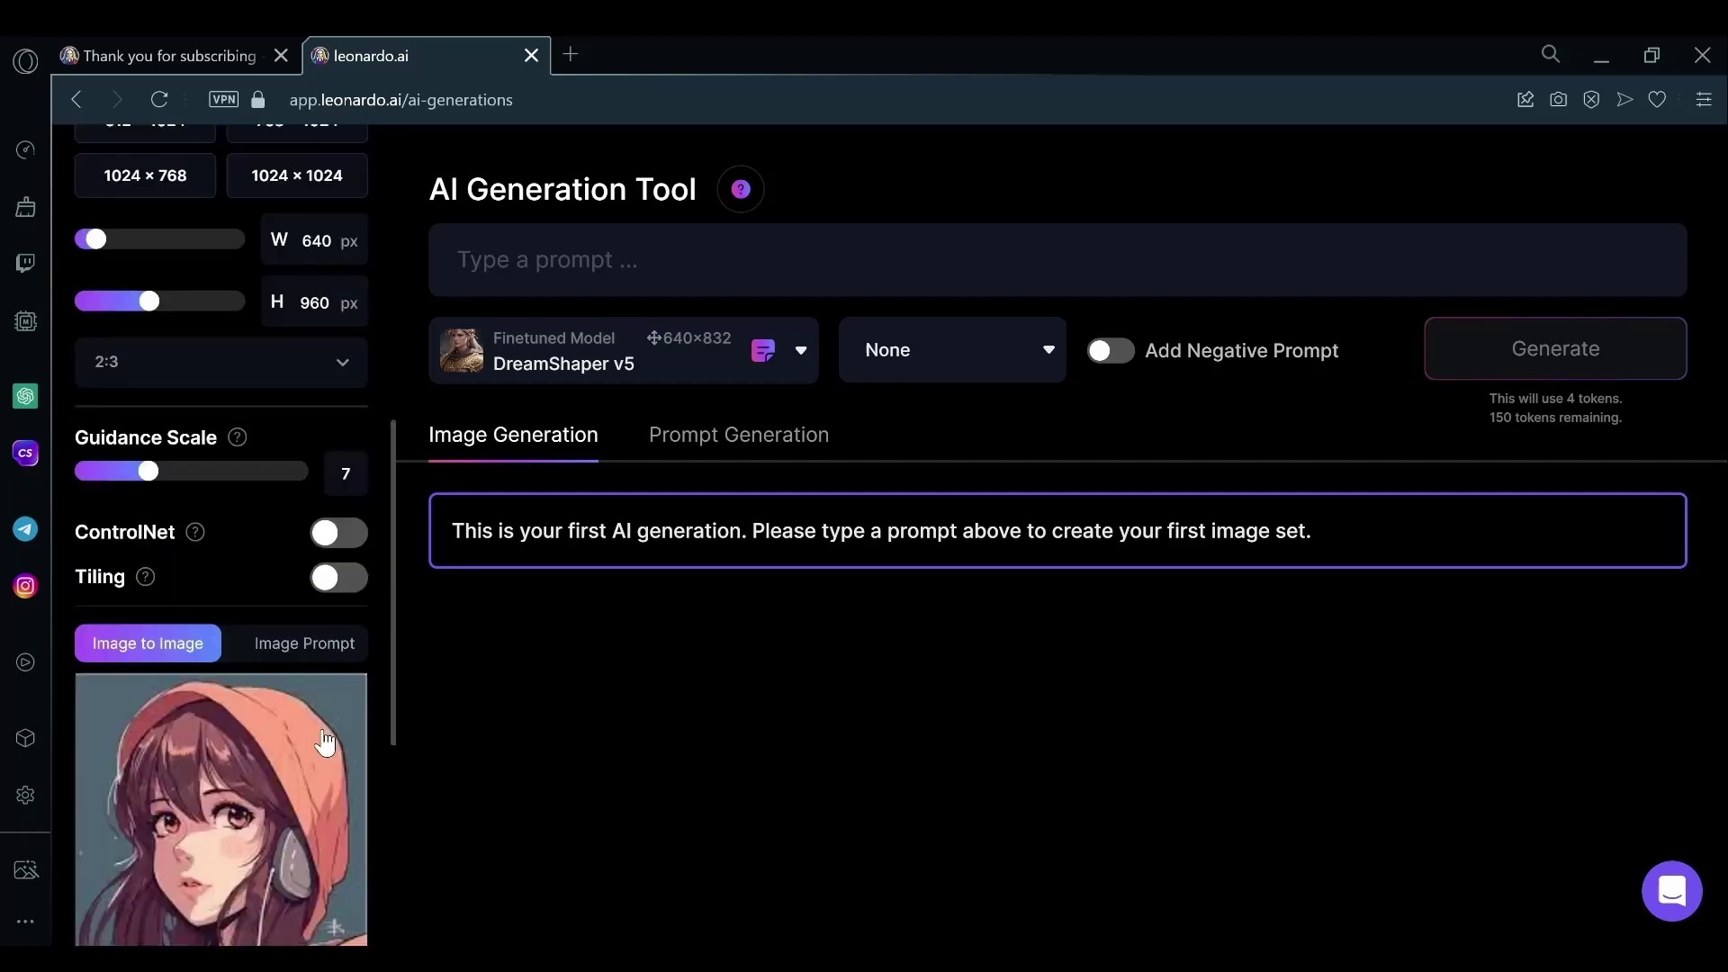
{"action": "scroll", "coordinate": [326, 742], "scroll_direction": "up", "scroll_amount": 1}
{"action": "left_click_drag", "start_coordinate": [149, 597], "coordinate": [310, 599]}
{"action": "mouse_move", "coordinate": [269, 565]}
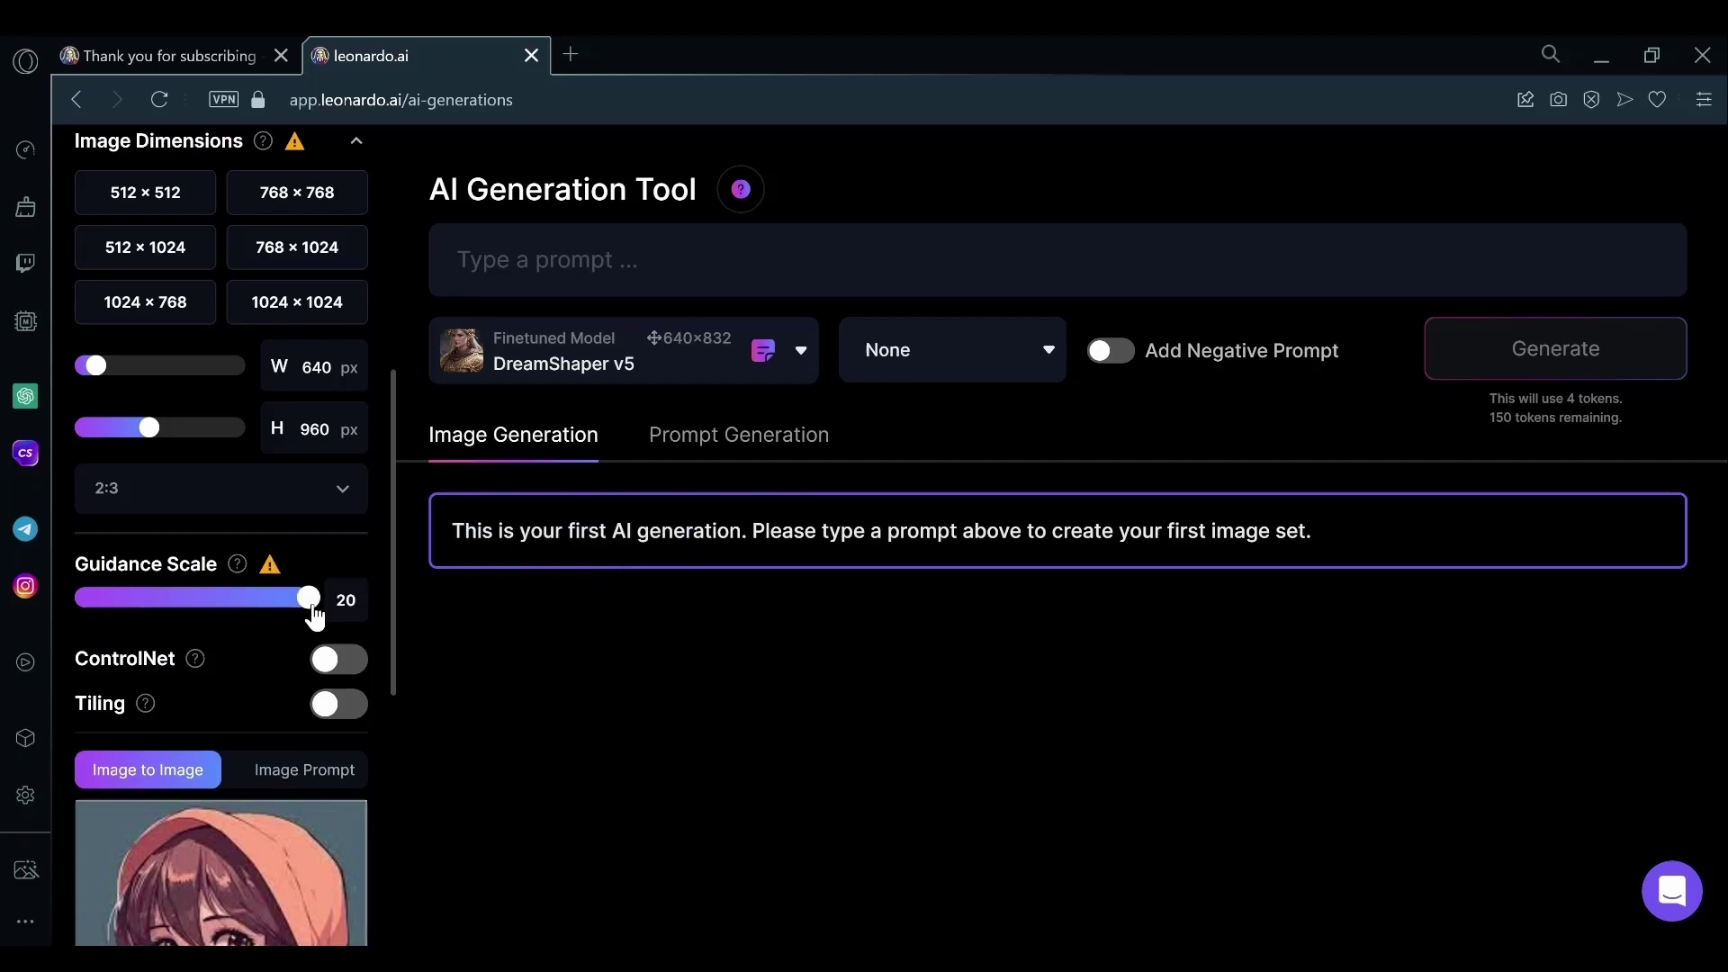
{"action": "left_click_drag", "start_coordinate": [309, 599], "coordinate": [161, 597]}
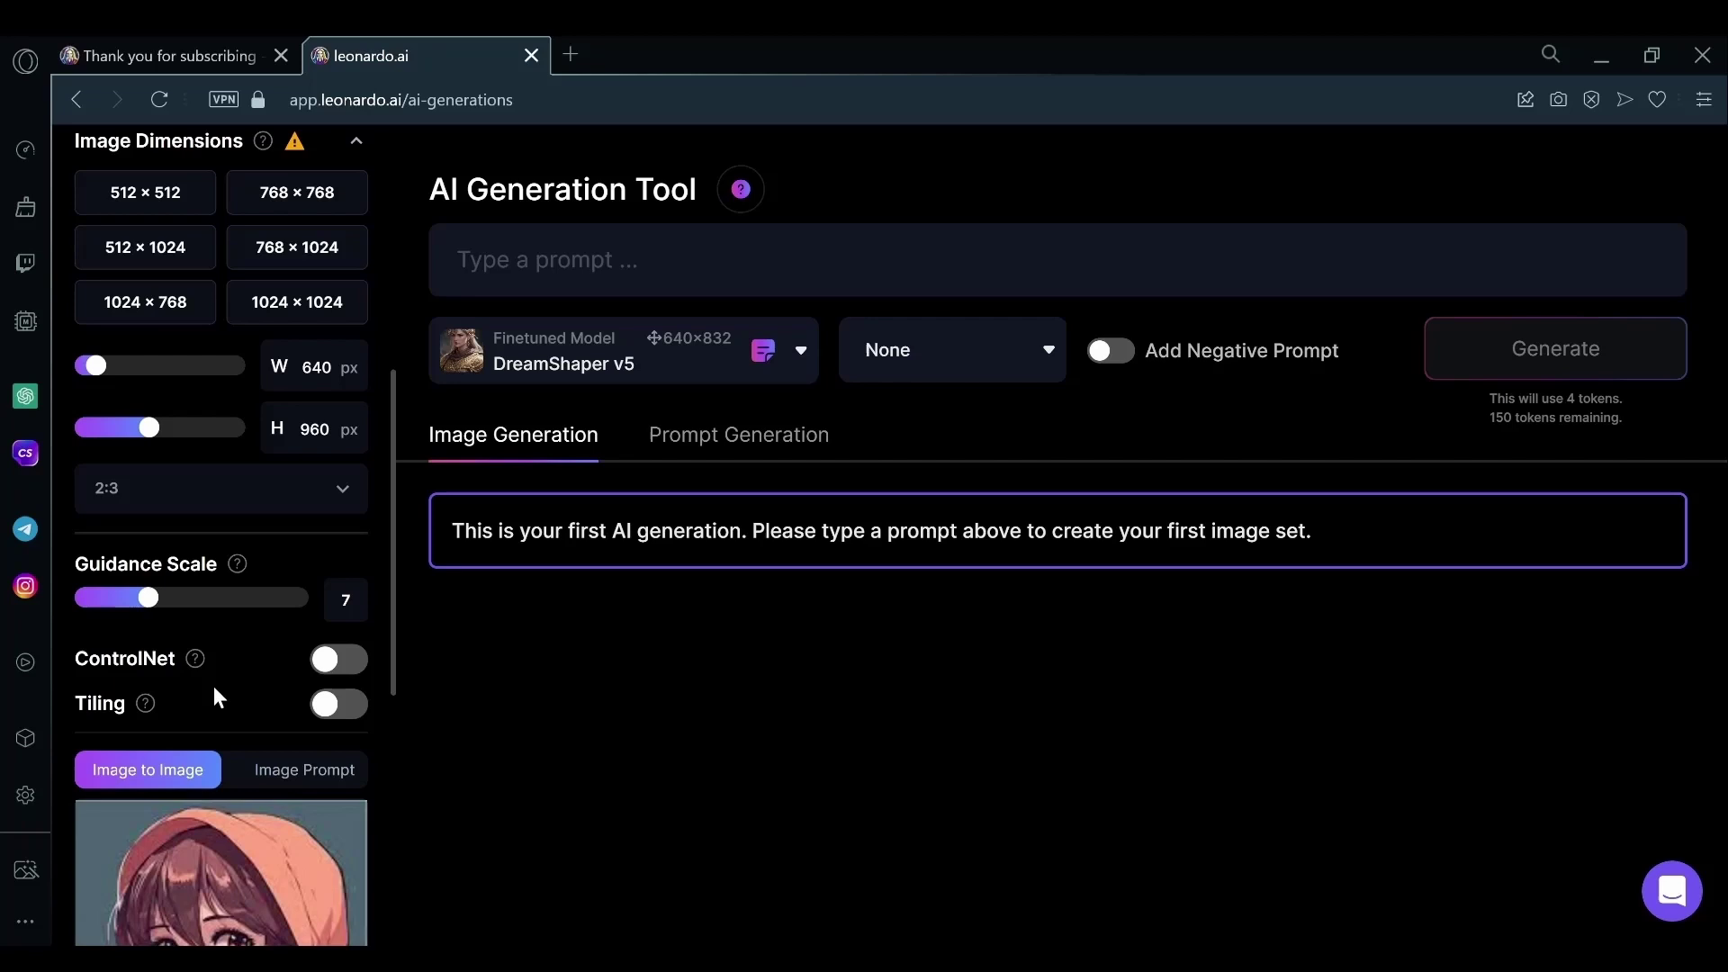
{"action": "scroll", "coordinate": [213, 686], "scroll_direction": "up", "scroll_amount": 4}
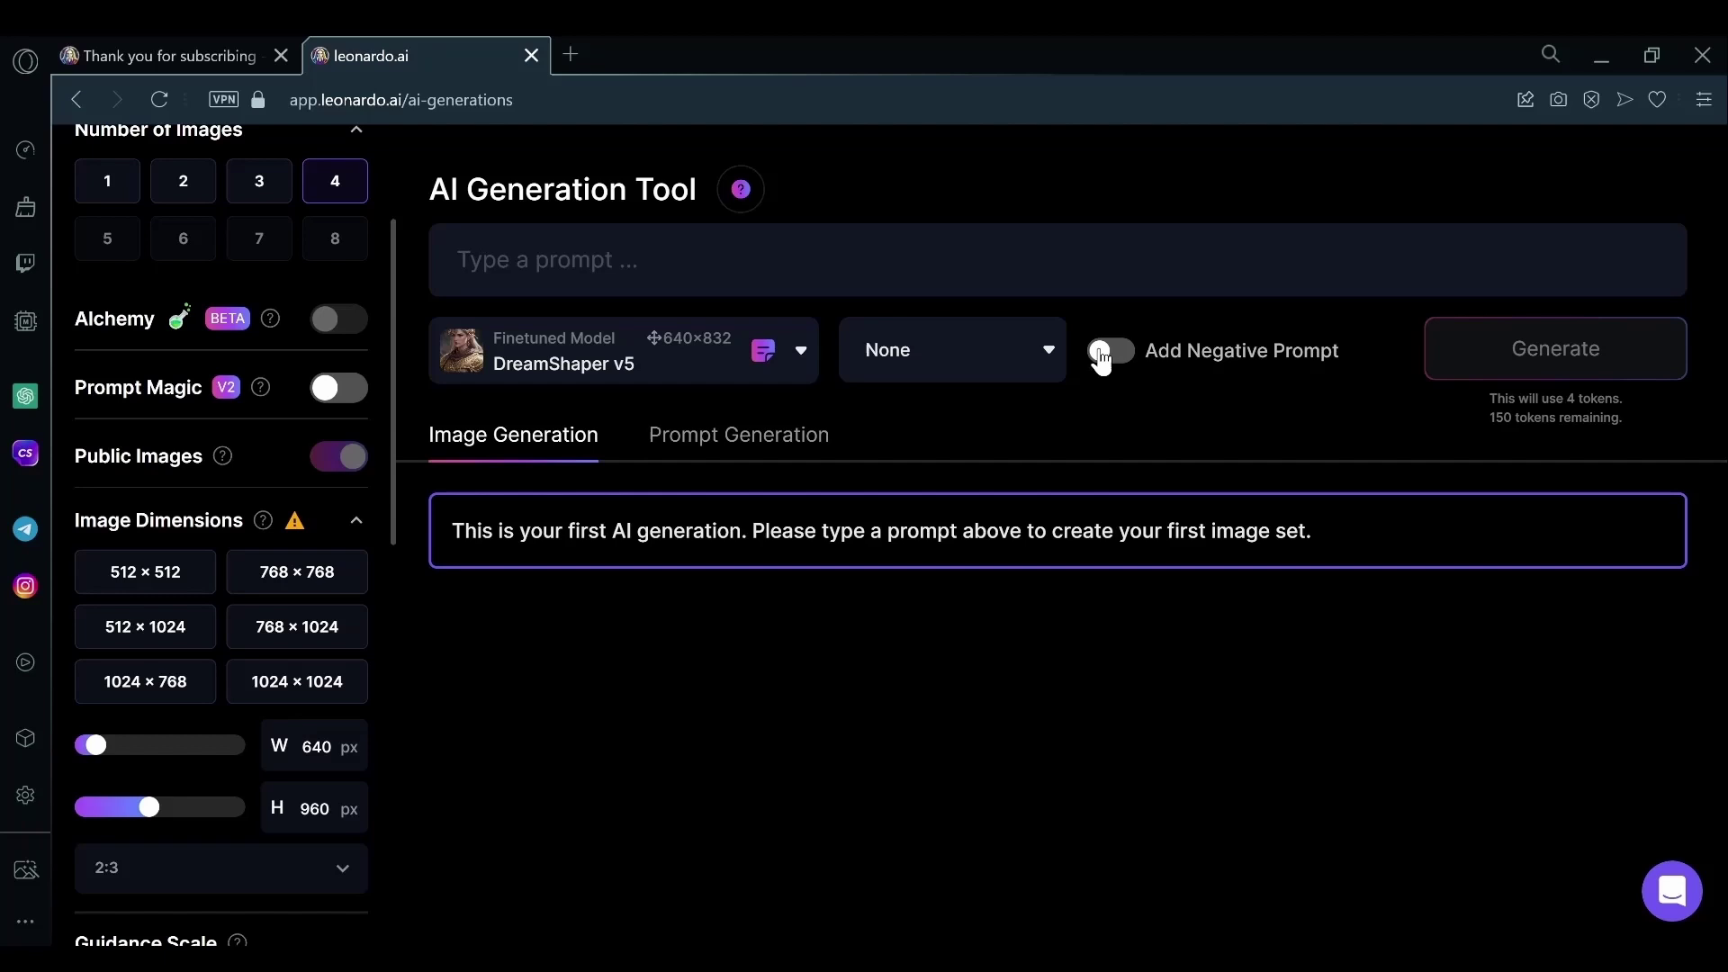
Enable a negative prompt reading 'Low detail faces, extra limbs, less limbs. weird hands'
{"action": "left_click", "coordinate": [1101, 356]}
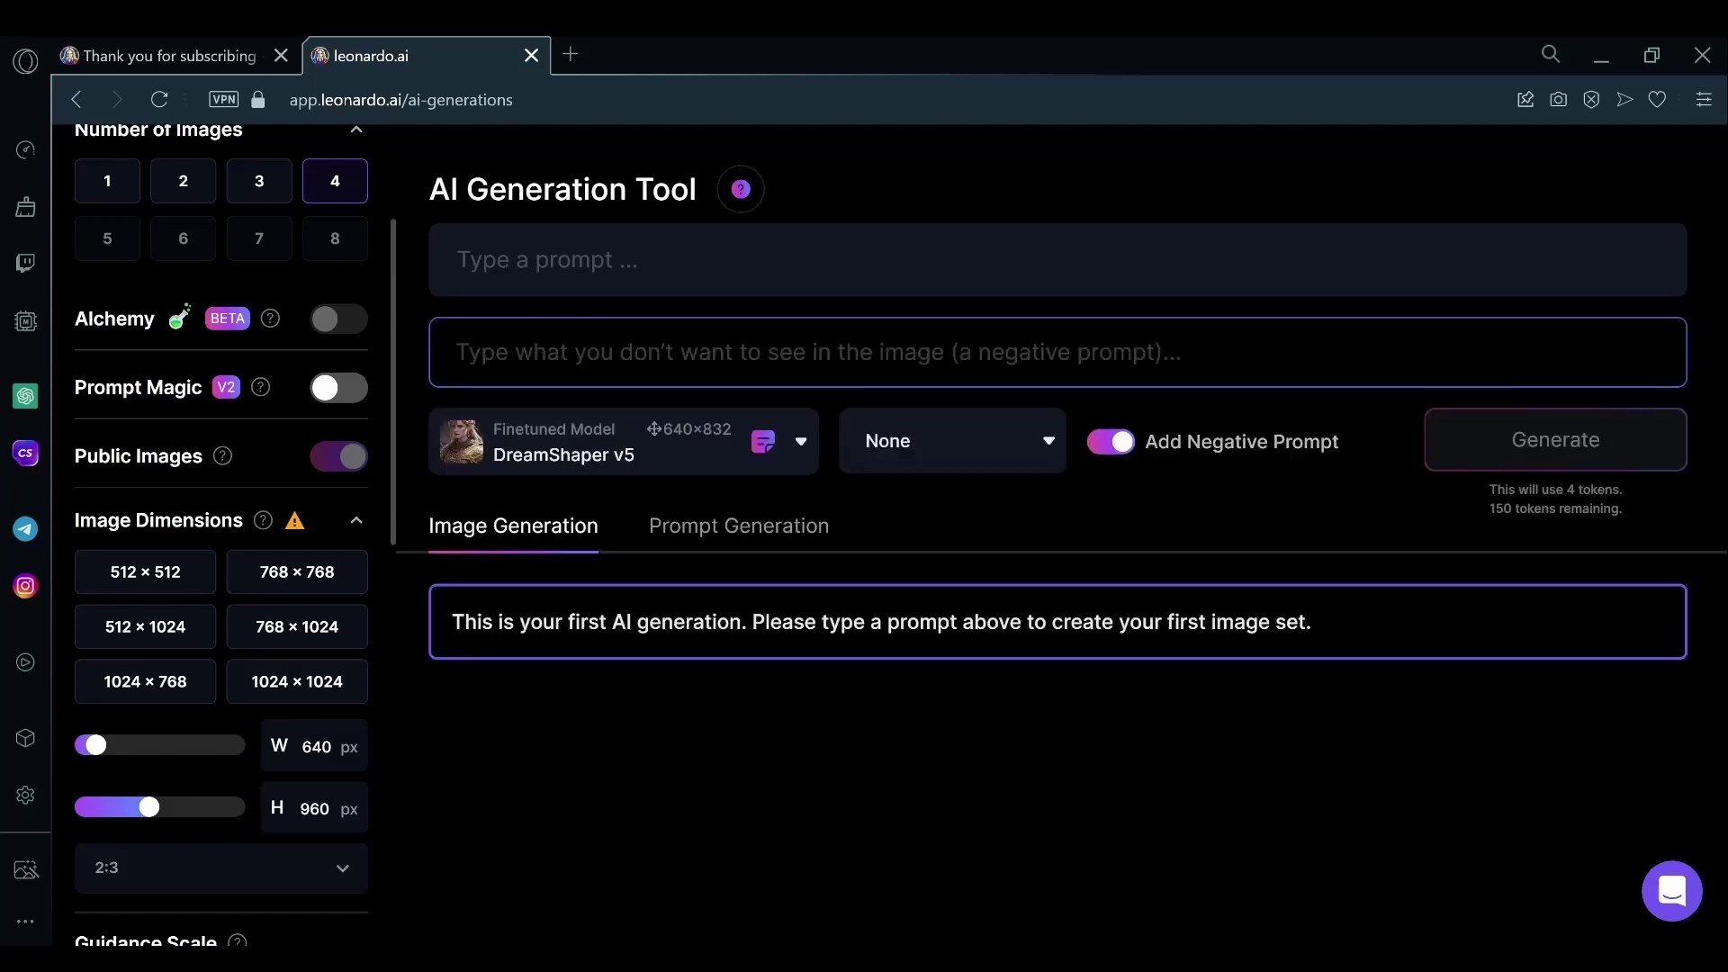
{"action": "type", "text": "Low detail faces, extra"}
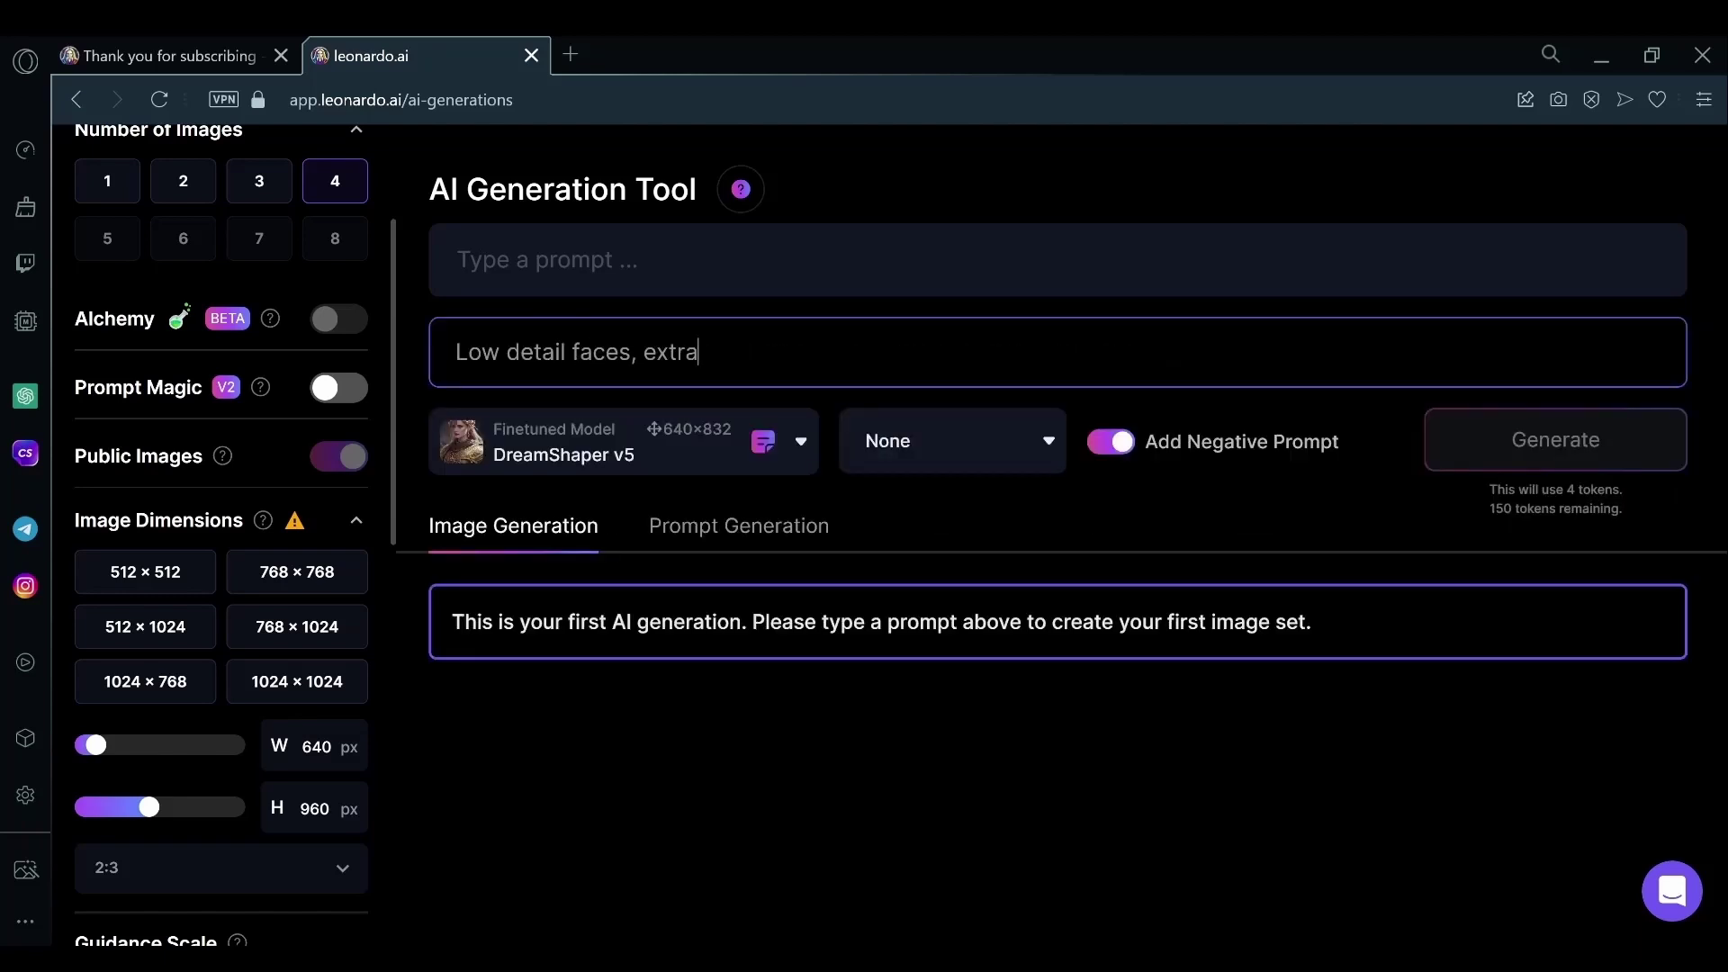
{"action": "type", "text": " limbs, less limbs. weird handd"}
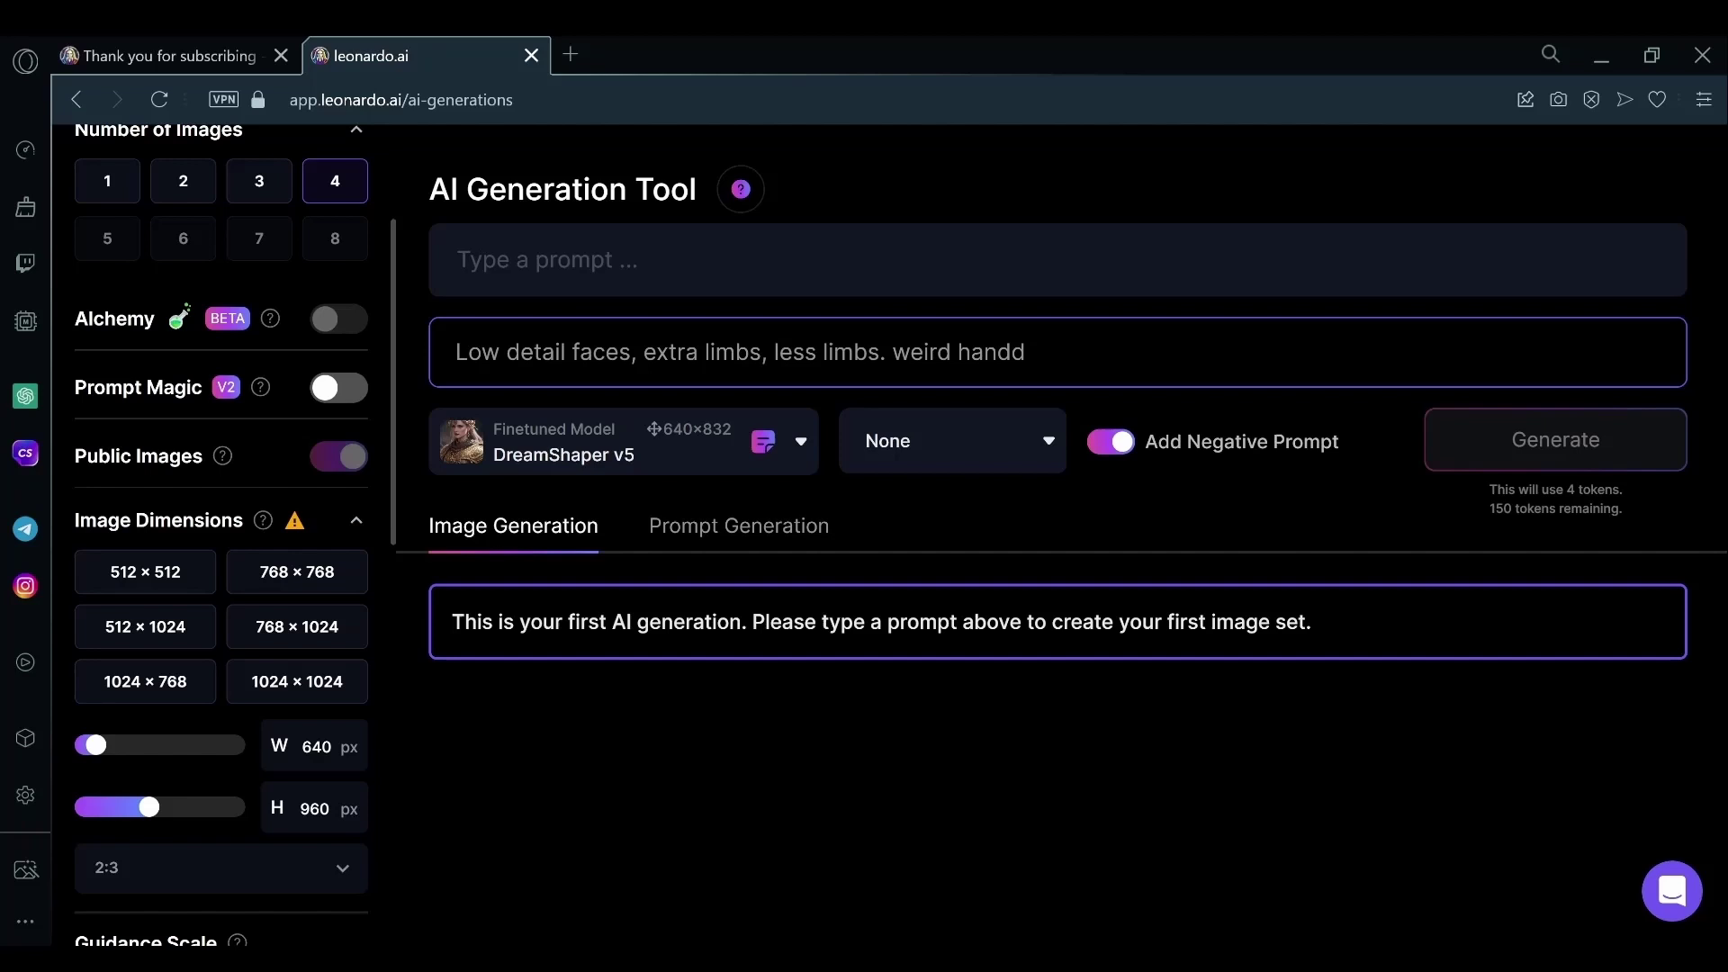
{"action": "key", "text": "BackSpace"}
{"action": "type", "text": "s"}
{"action": "left_click_drag", "start_coordinate": [1025, 352], "coordinate": [430, 394]}
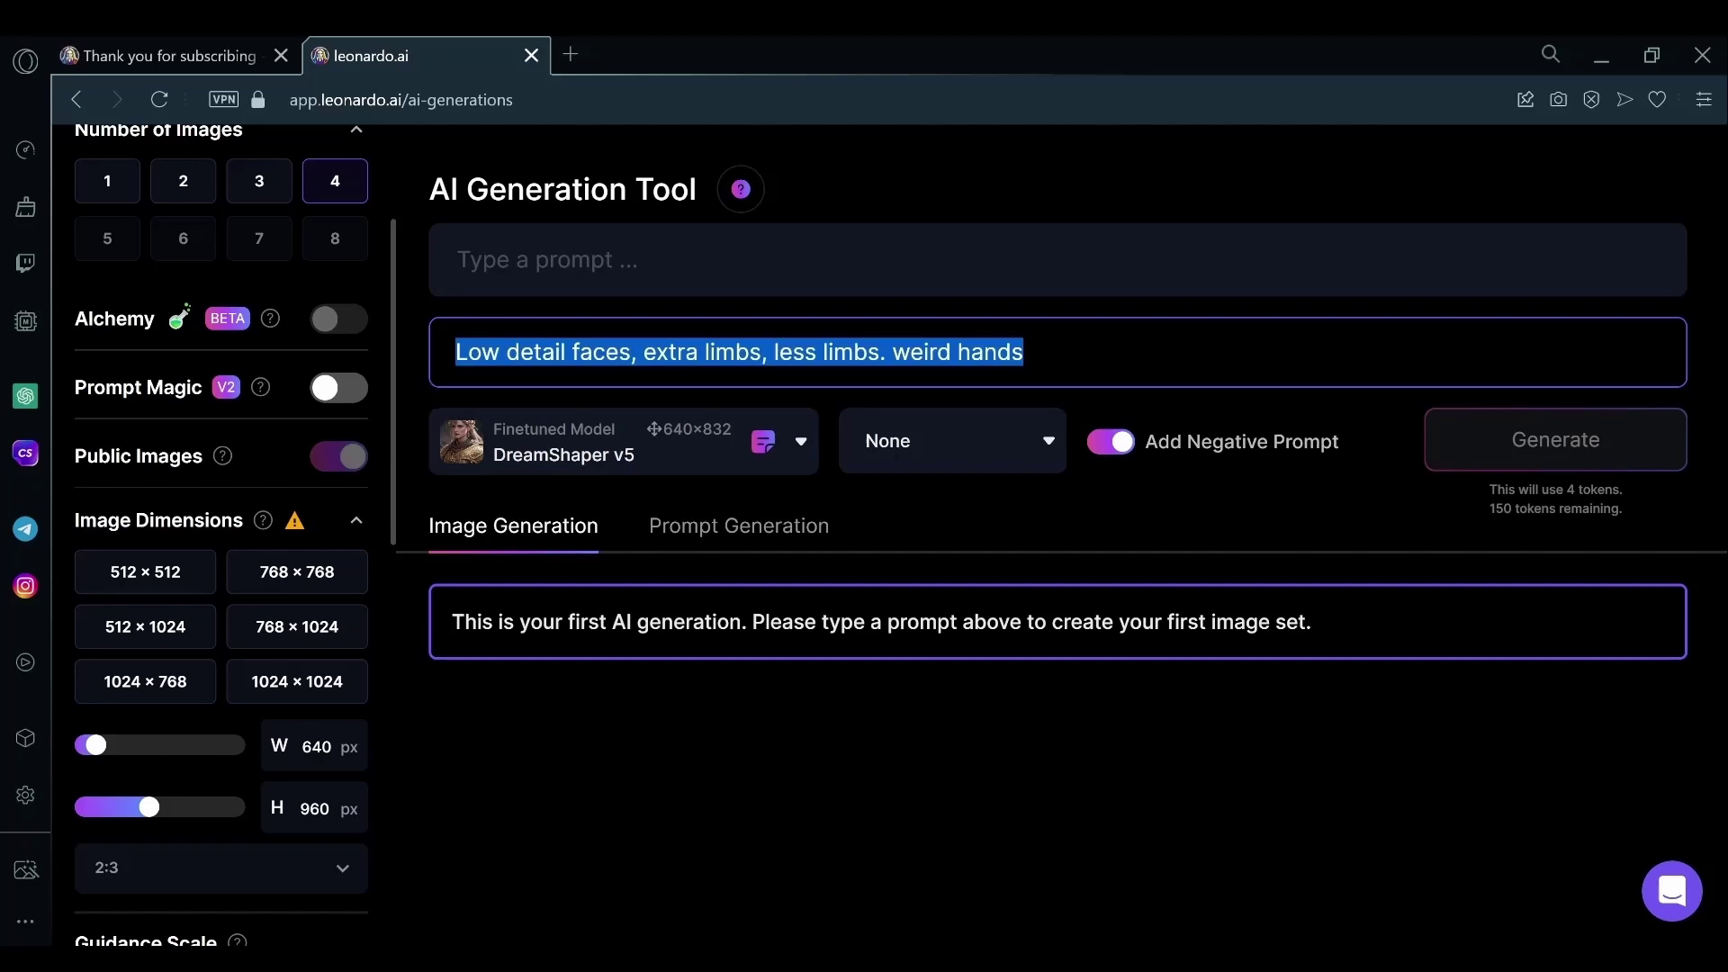
Generate four 'Girl in ironman armor' images and use one result as the init image
{"action": "left_click", "coordinate": [458, 260]}
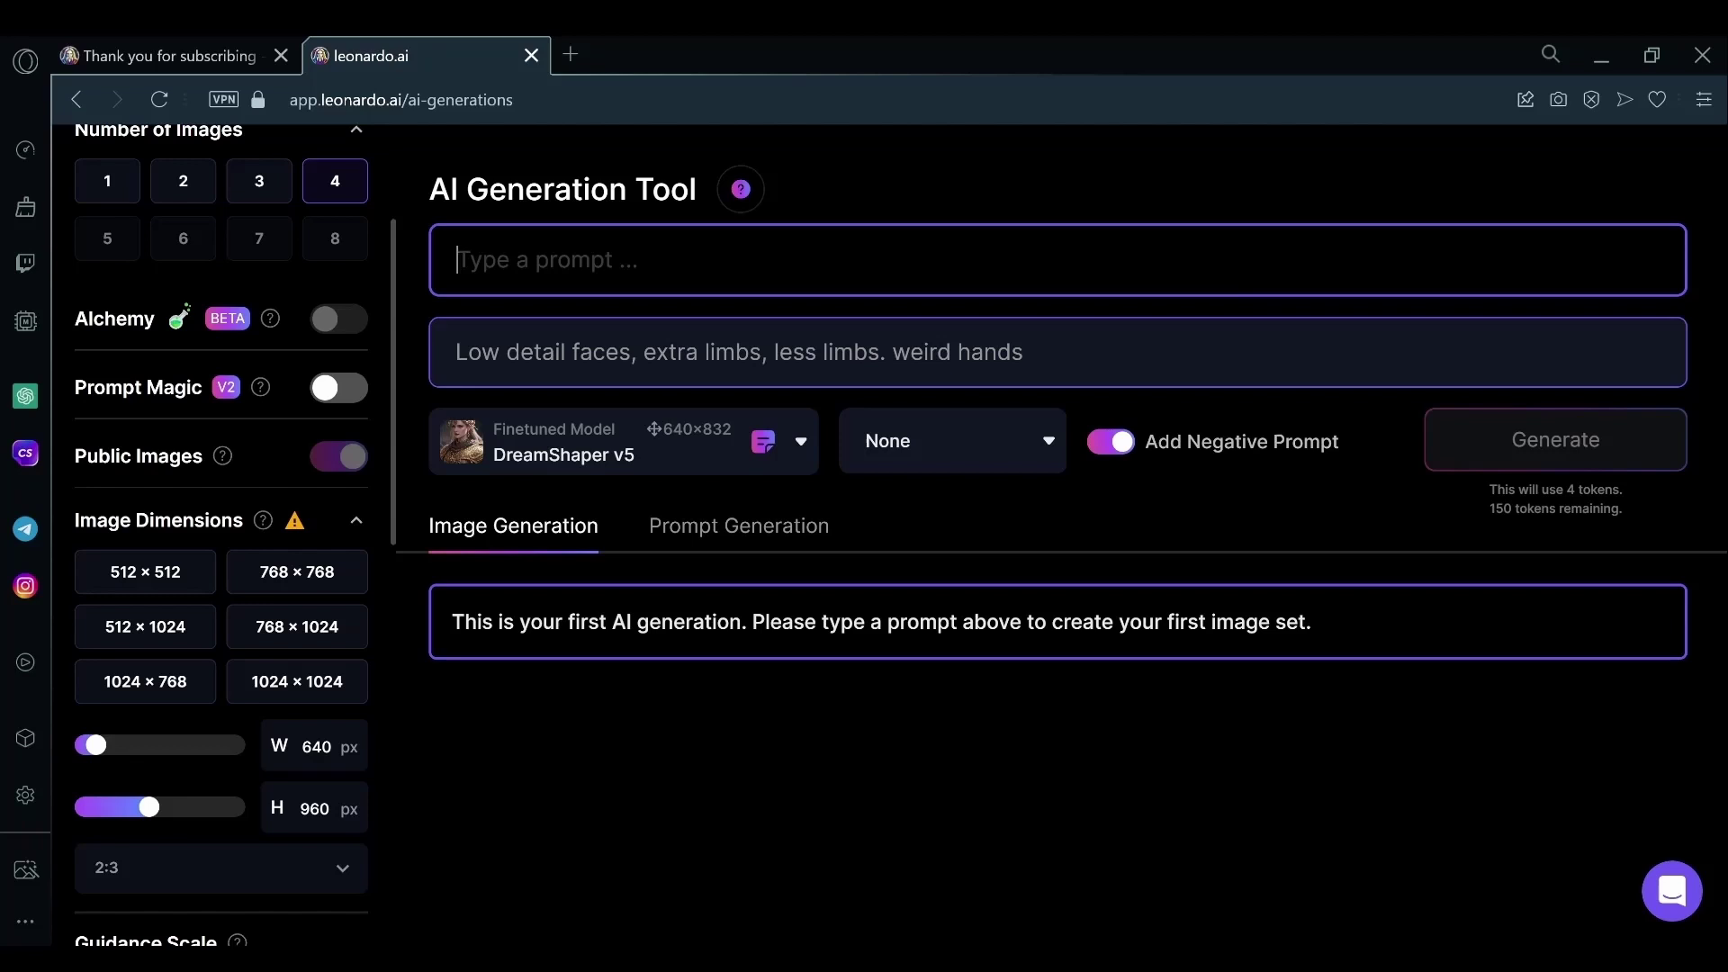
{"action": "scroll", "coordinate": [320, 675], "scroll_direction": "down", "scroll_amount": 8}
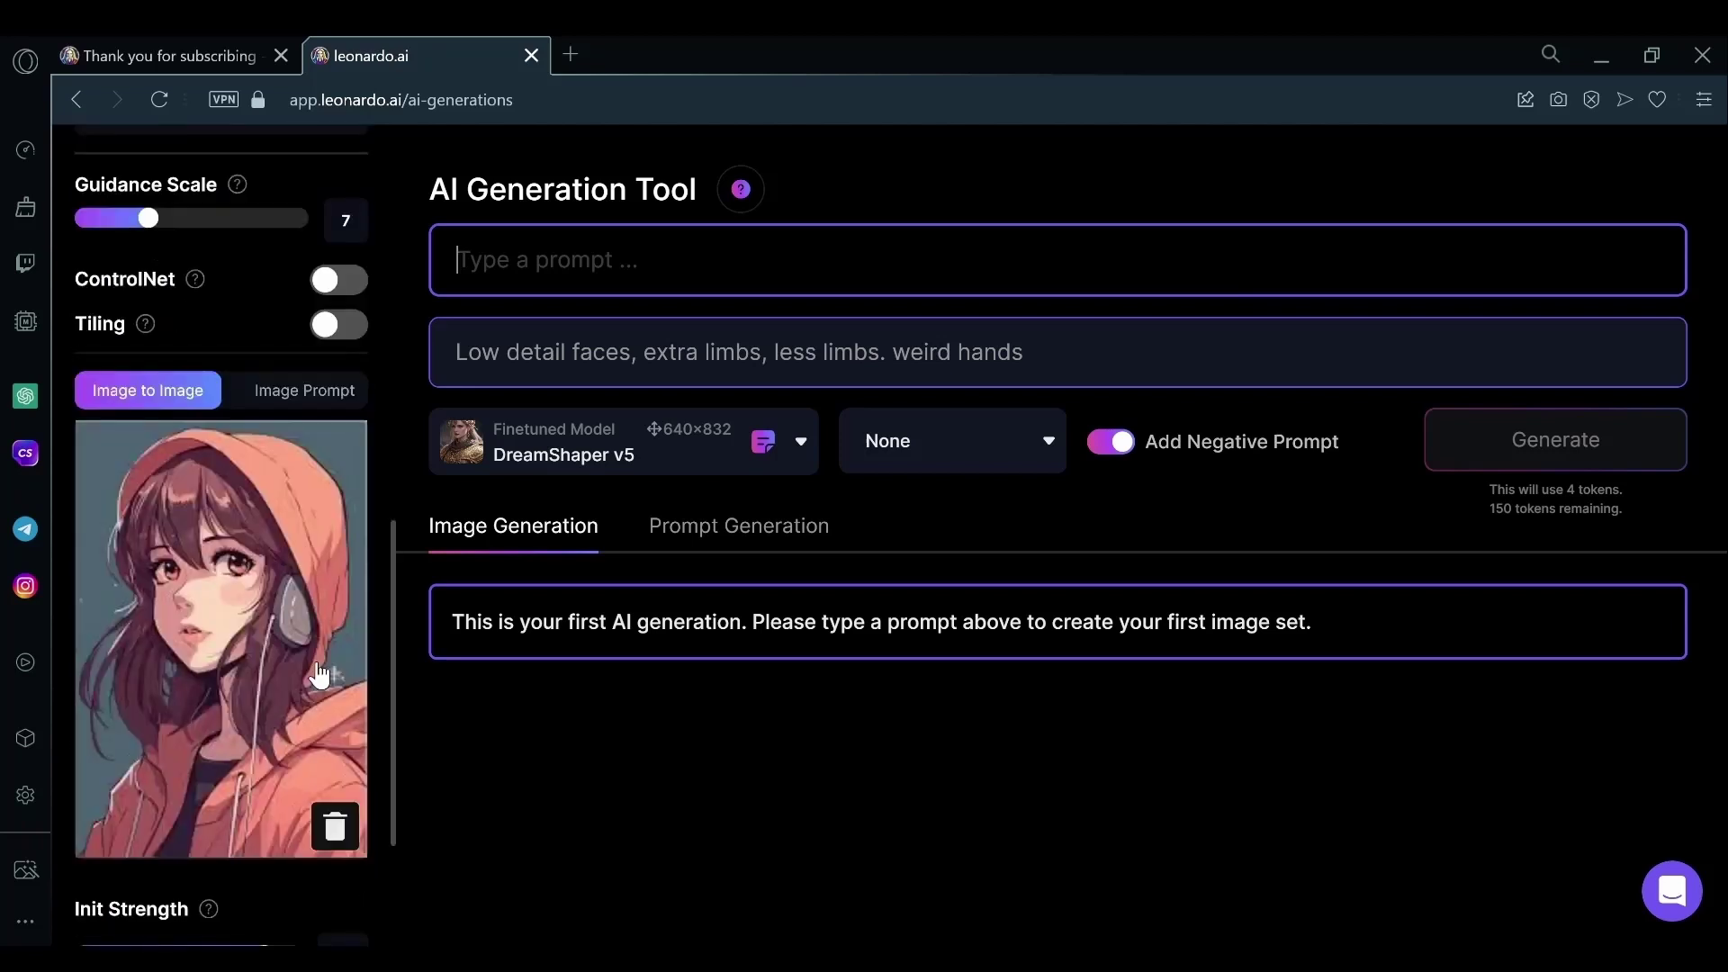
{"action": "scroll", "coordinate": [320, 675], "scroll_direction": "up", "scroll_amount": 8}
{"action": "type", "text": "Girl in iro"}
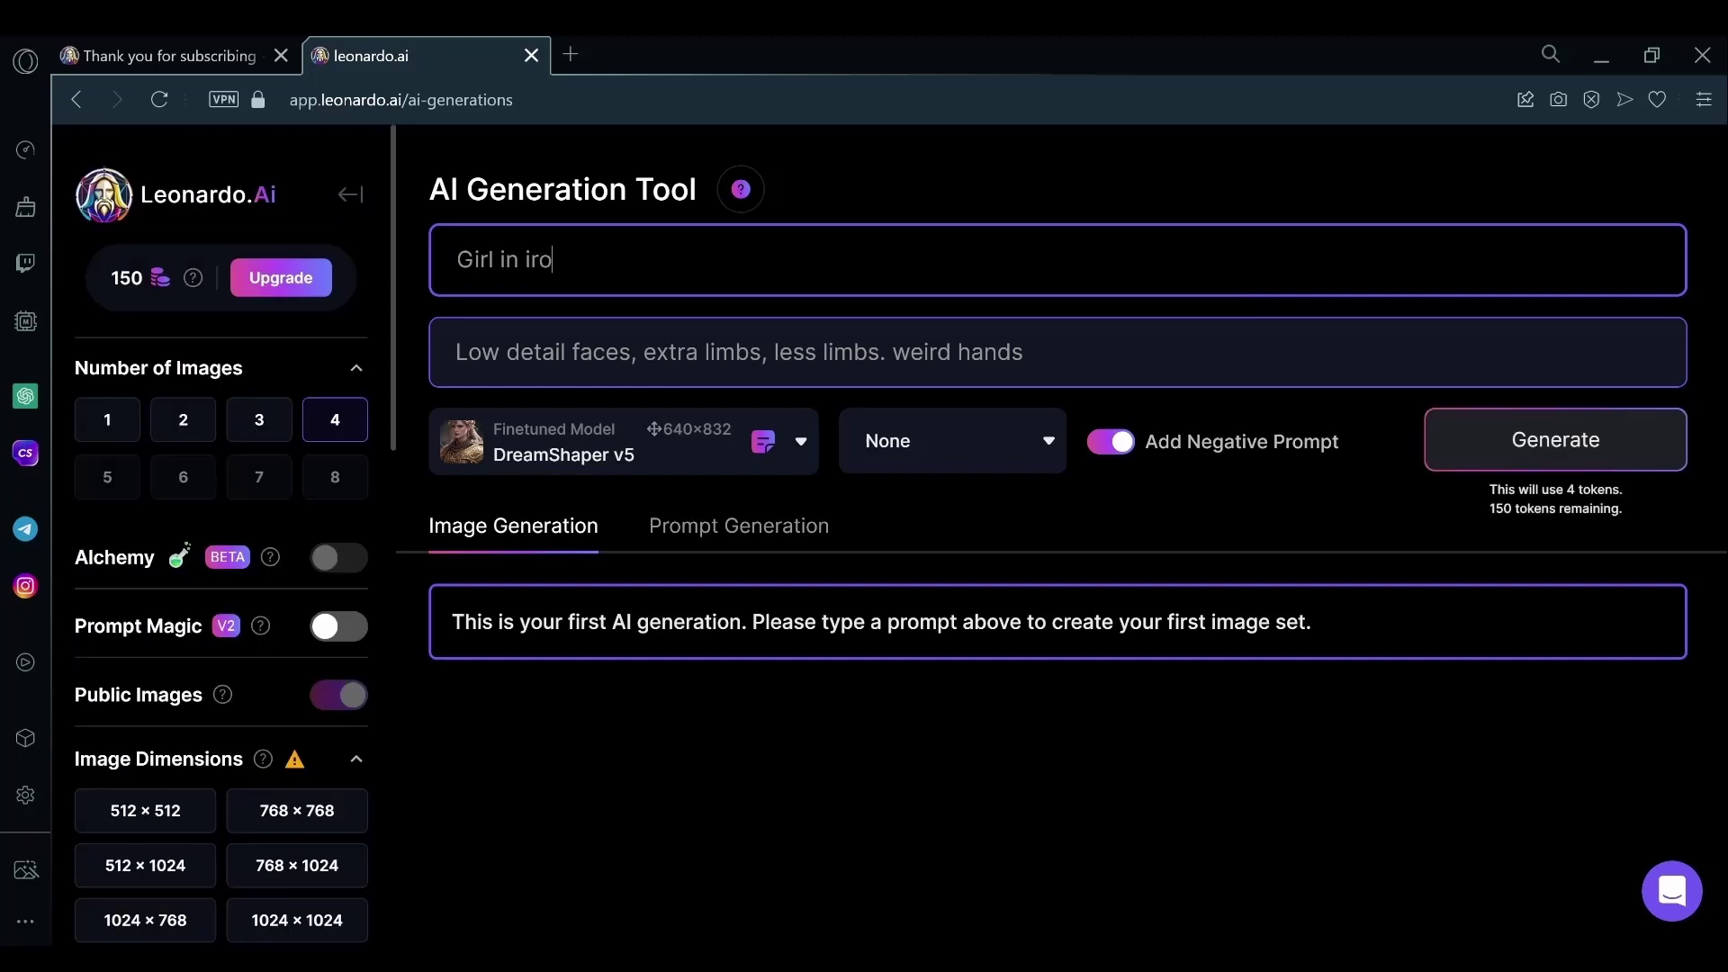
{"action": "type", "text": "nman ir"}
{"action": "key", "text": "BackSpace"}
{"action": "key", "text": "BackSpace"}
{"action": "type", "text": "armou"}
{"action": "key", "text": "Return"}
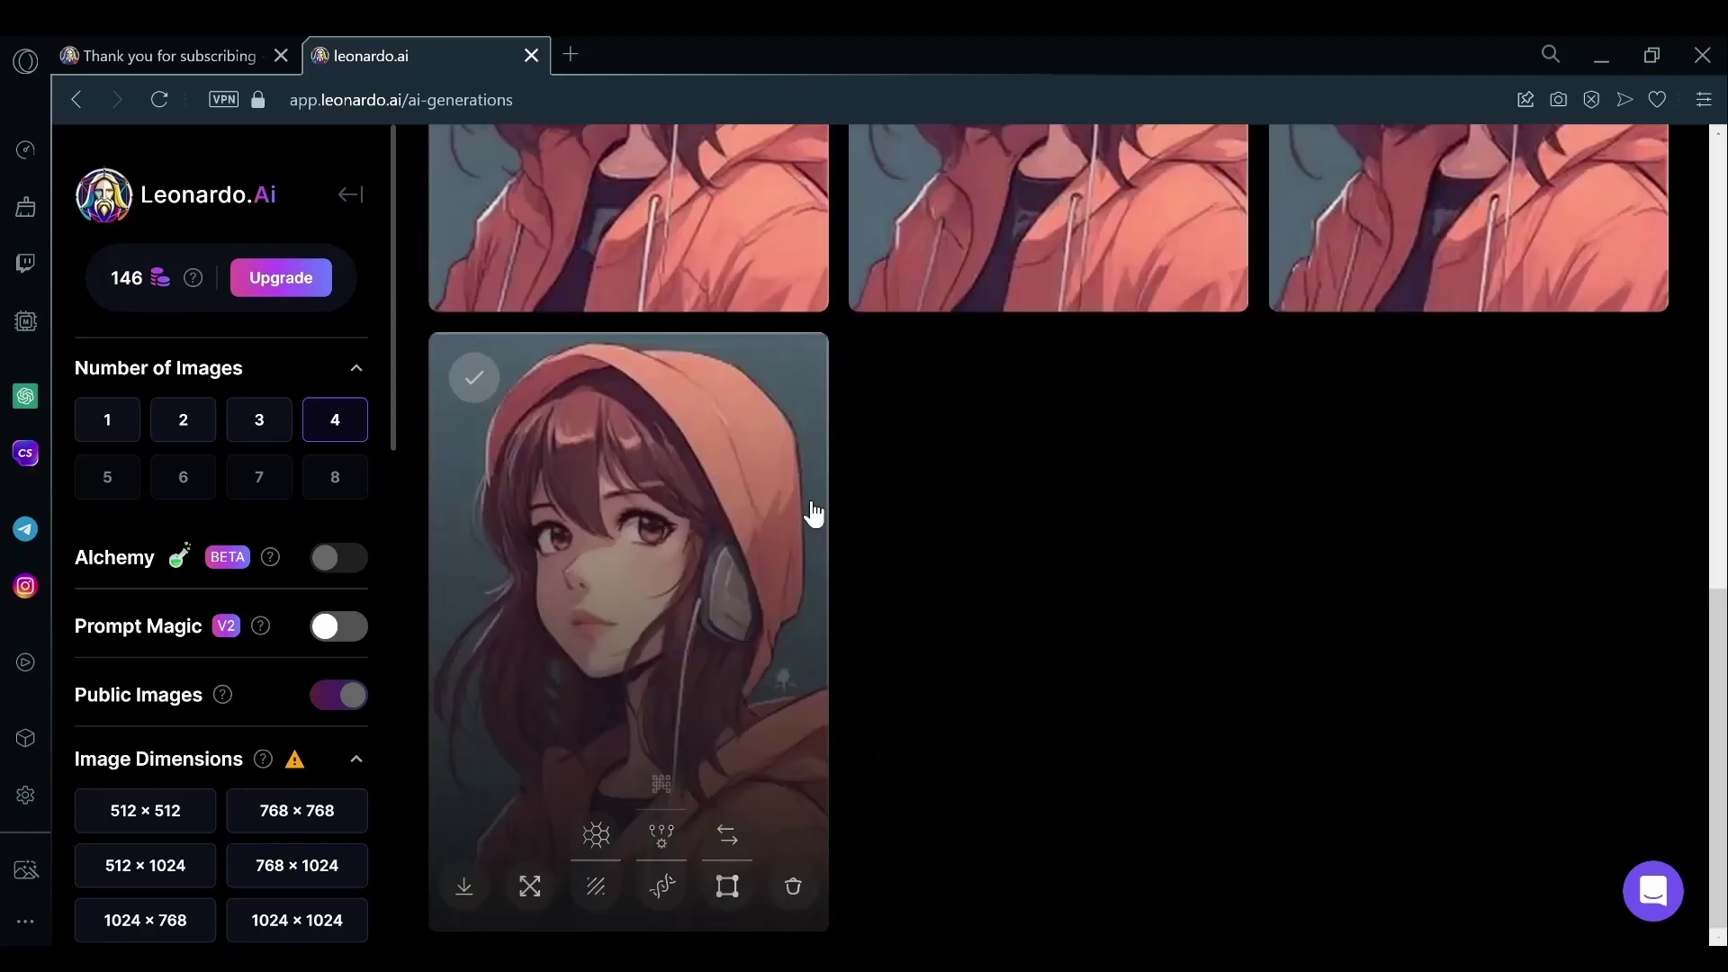
{"action": "left_click", "coordinate": [727, 835]}
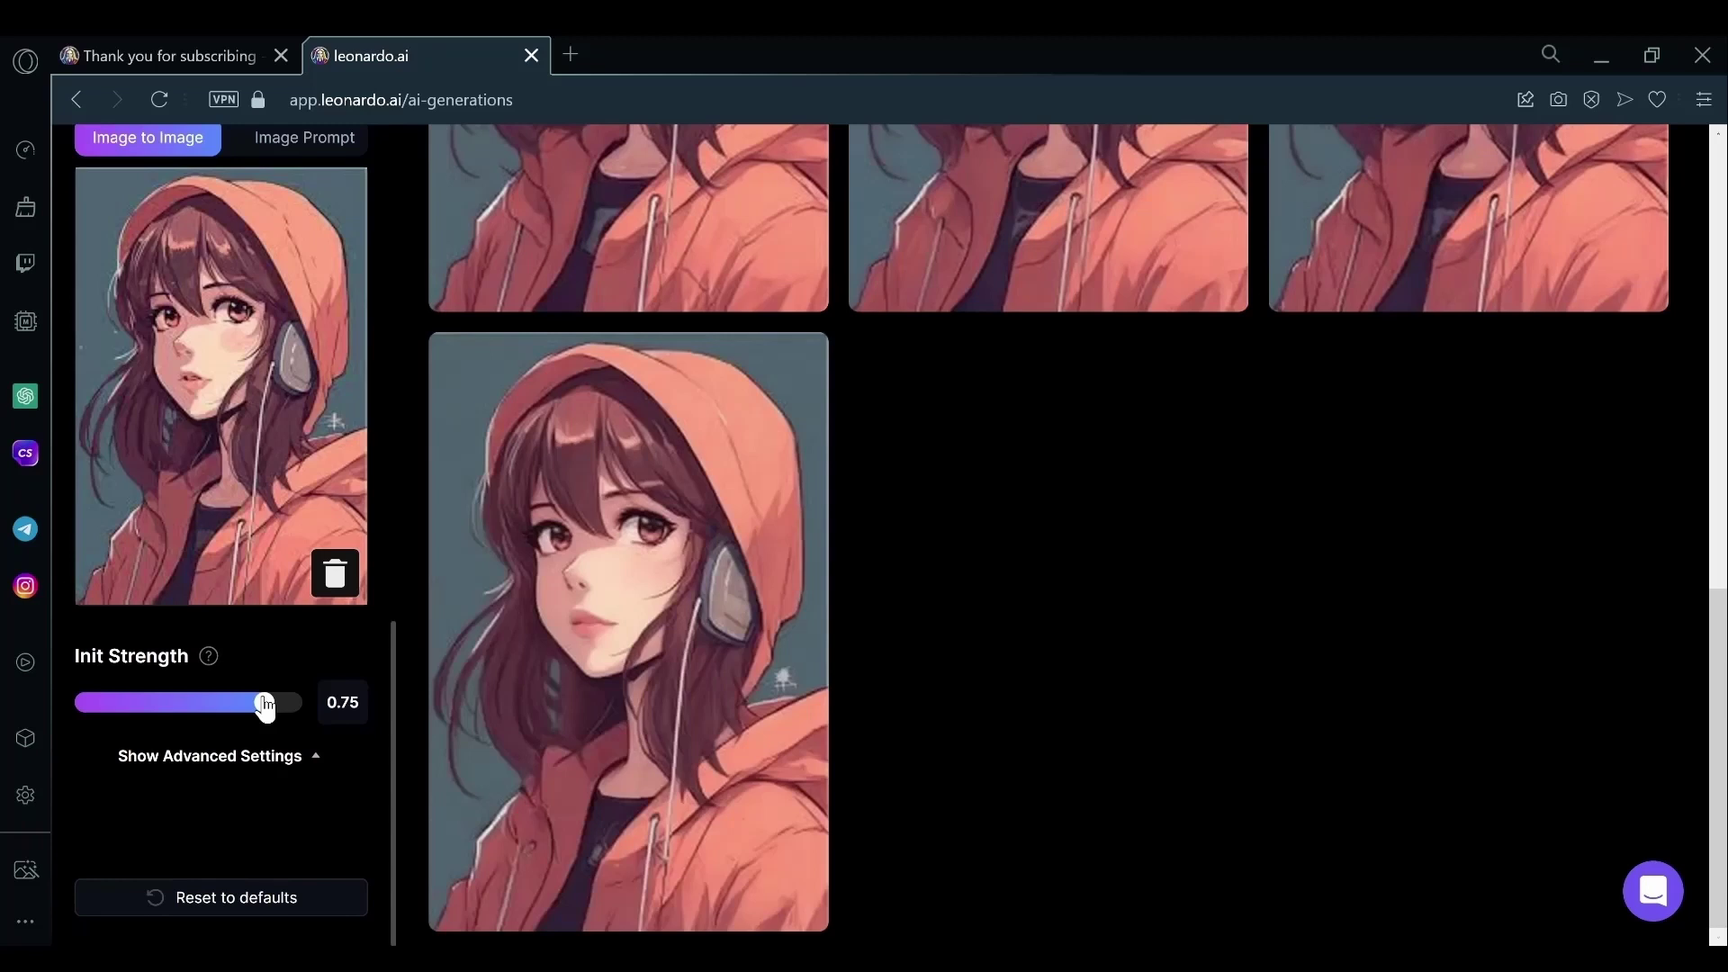
{"action": "scroll", "coordinate": [115, 745], "scroll_direction": "up", "scroll_amount": 8}
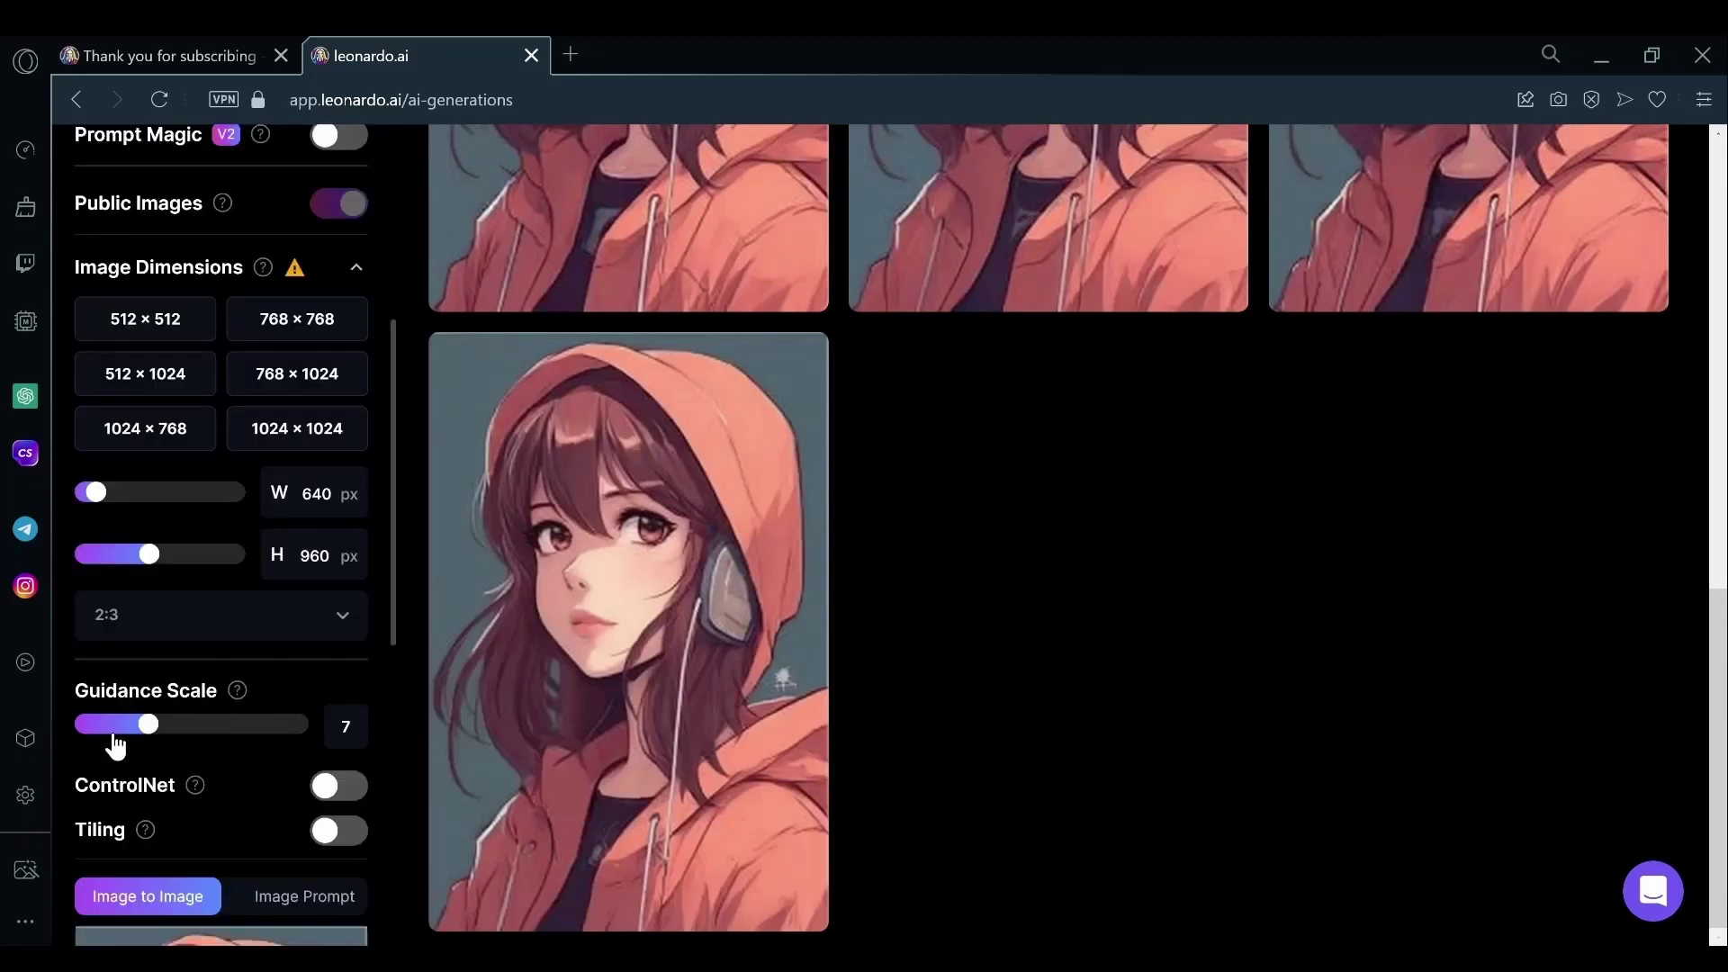
Rerun the 'Girl in ironman armor' prompt for more batches, leaving 138 tokens
{"action": "scroll", "coordinate": [115, 745], "scroll_direction": "up", "scroll_amount": 10}
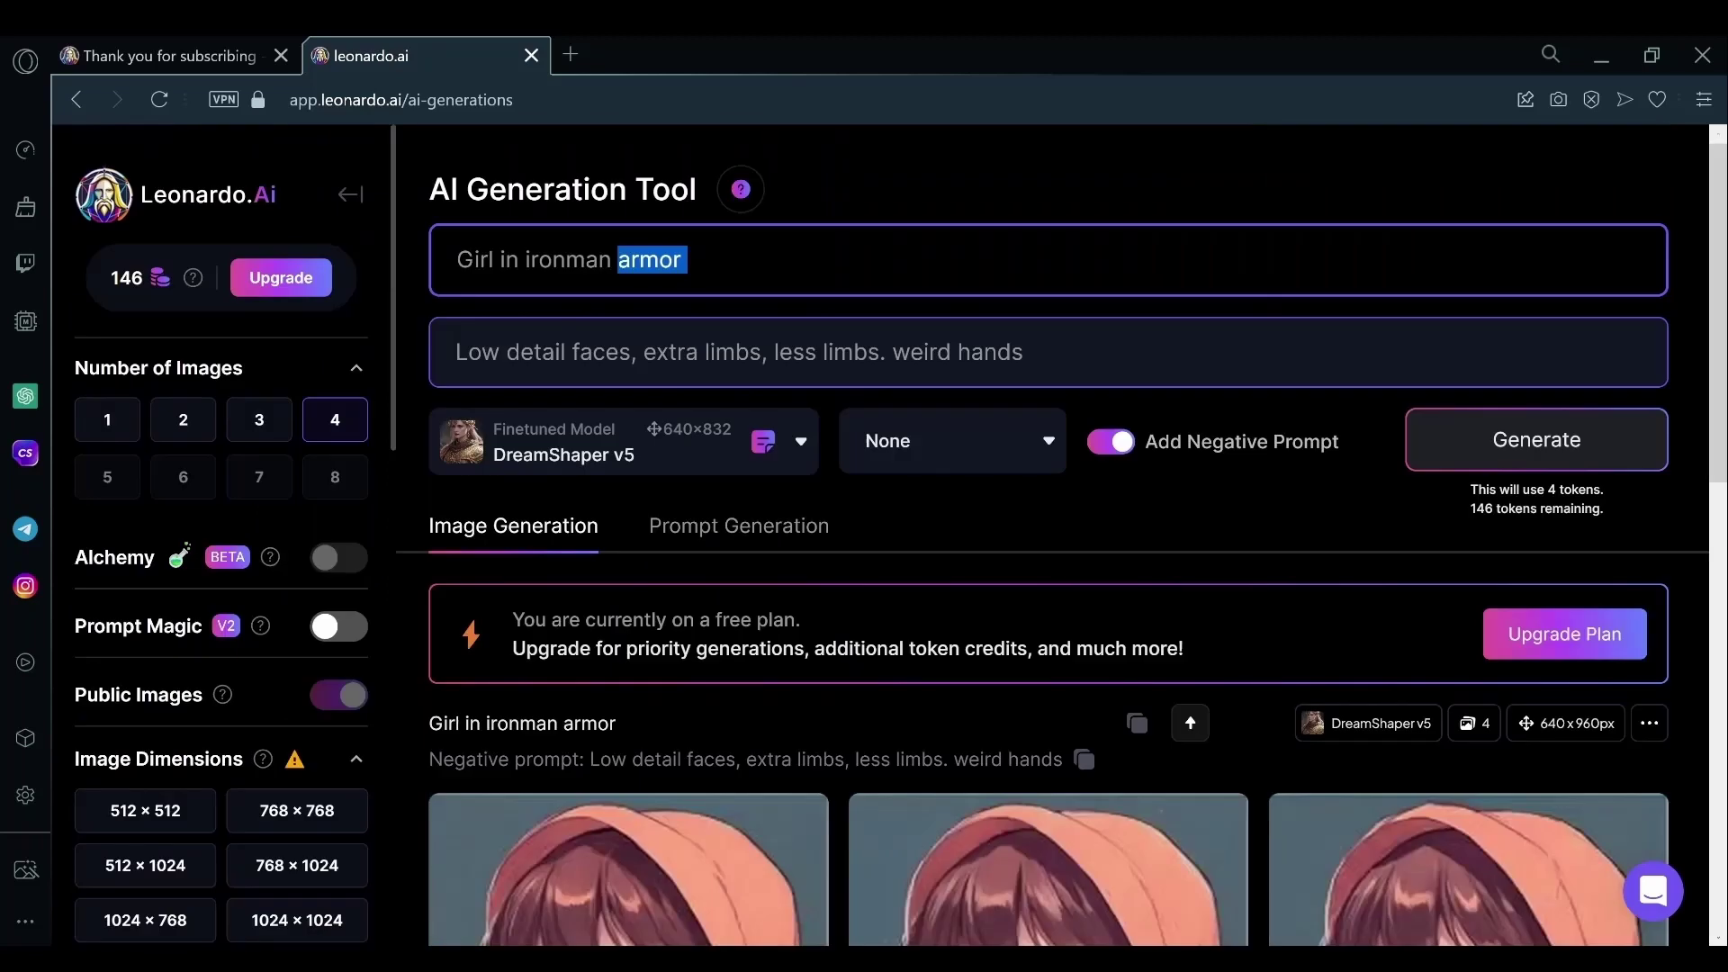
{"action": "left_click", "coordinate": [684, 259]}
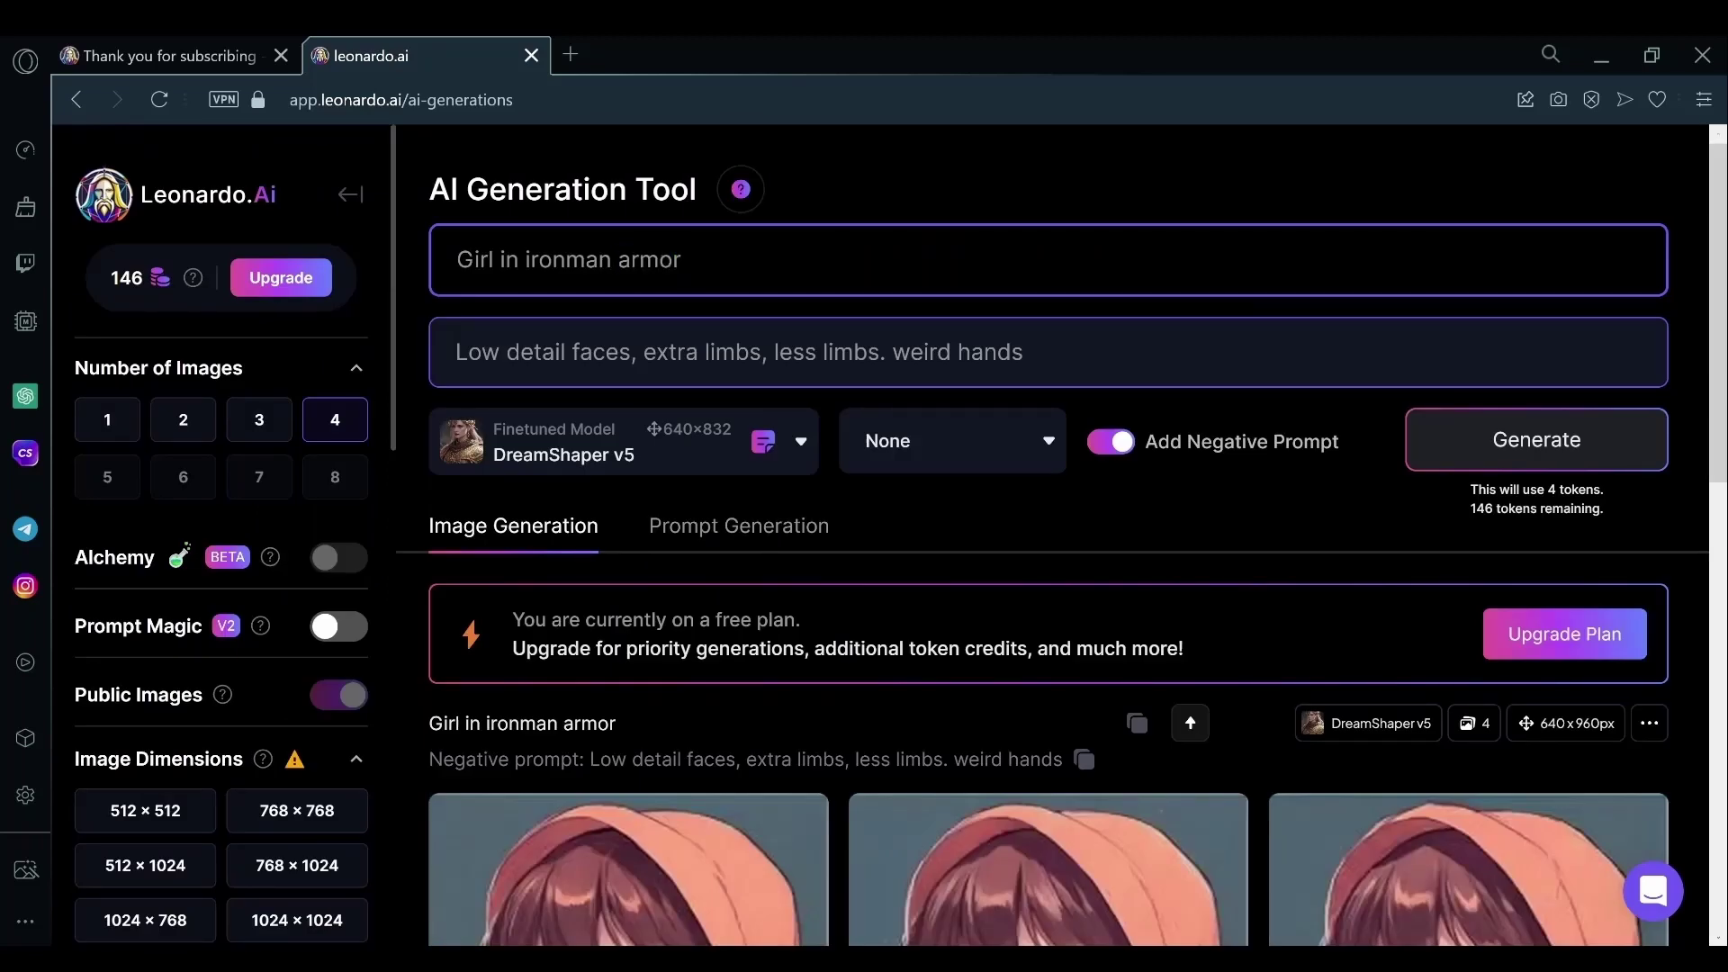
{"action": "key", "text": "Return"}
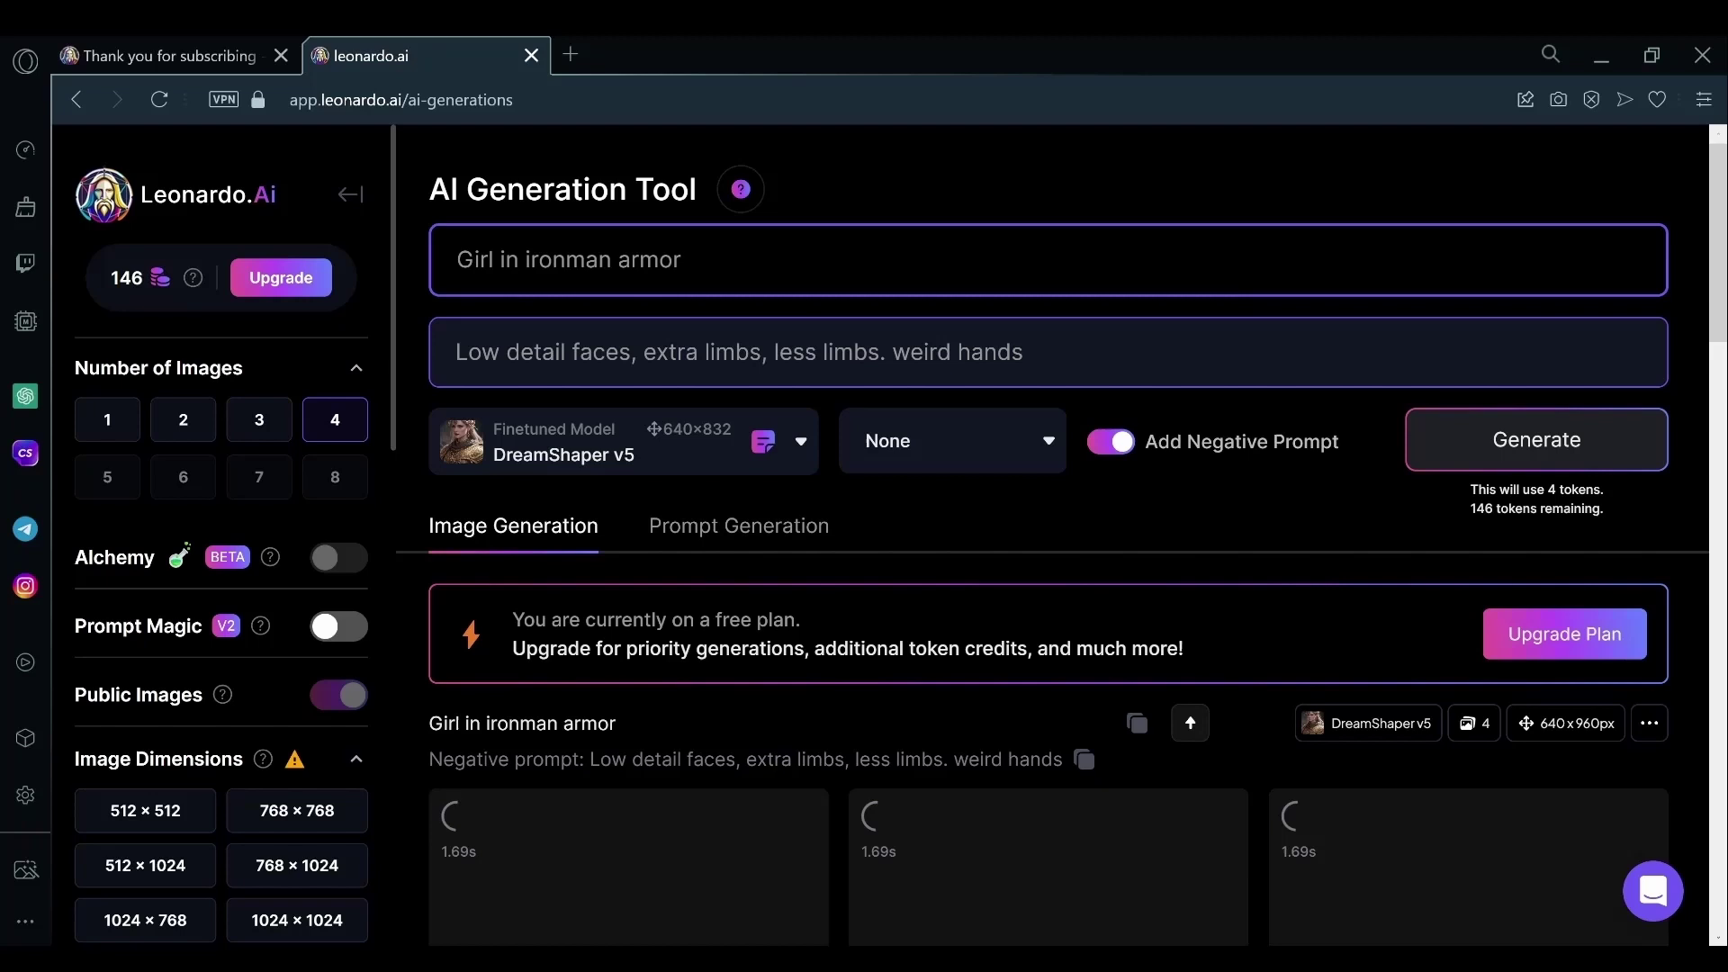
{"action": "scroll", "coordinate": [783, 528], "scroll_direction": "down", "scroll_amount": 7}
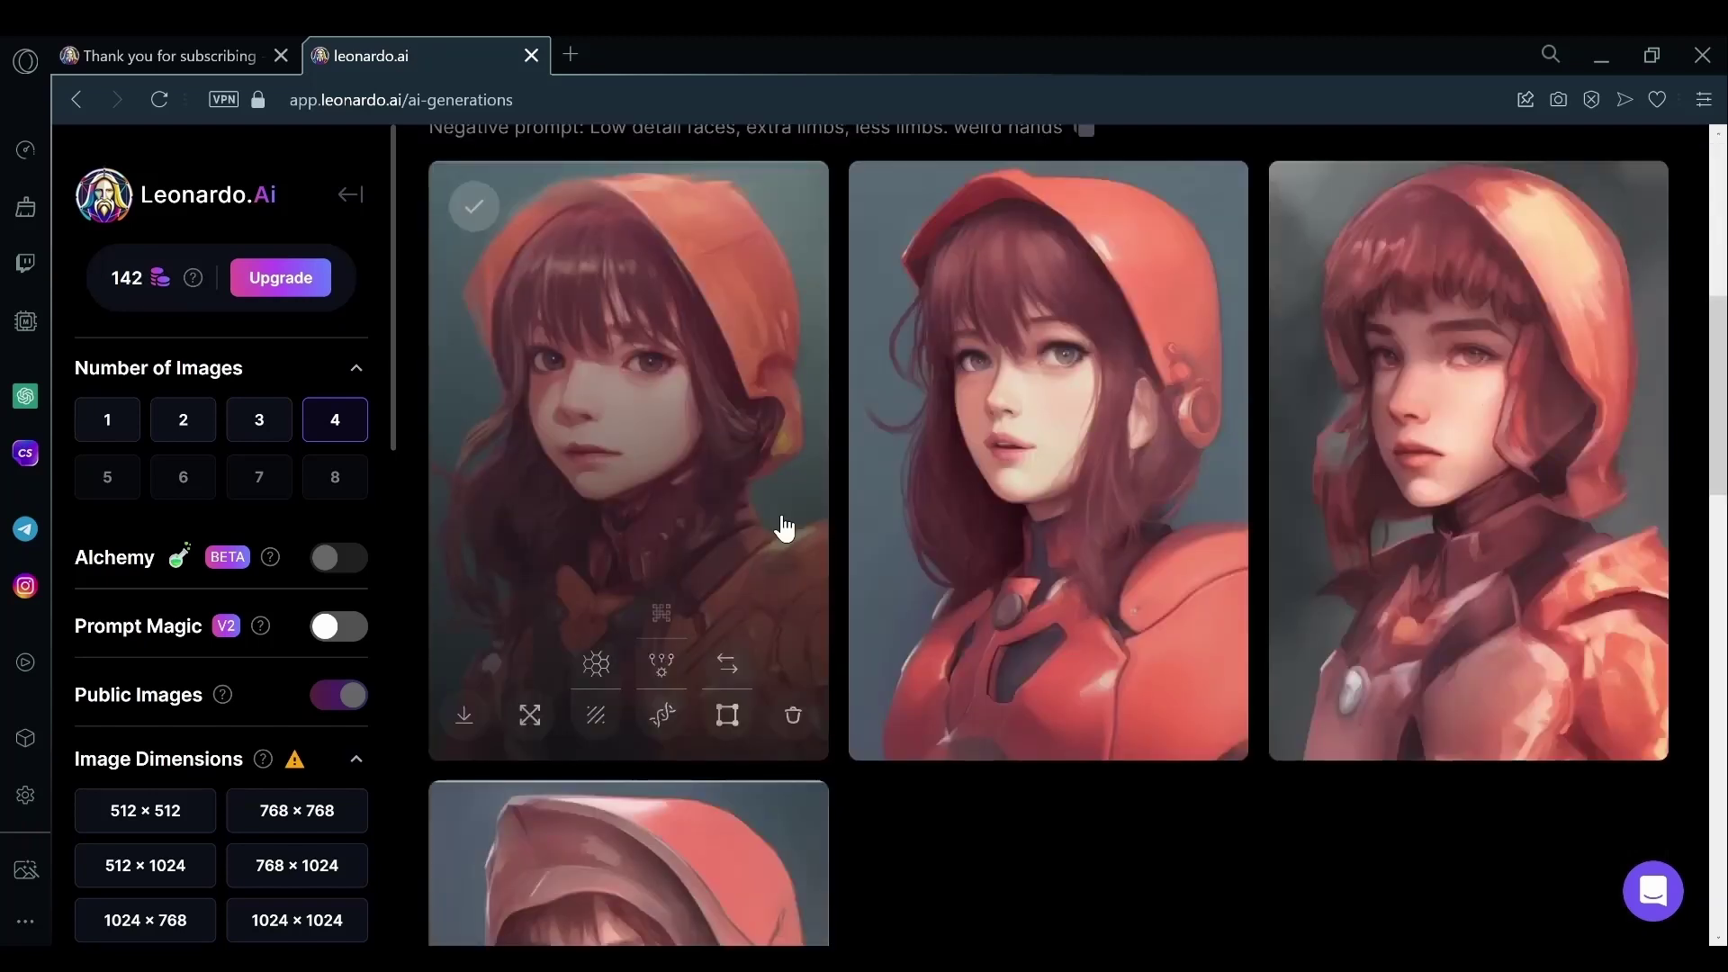
{"action": "mouse_move", "coordinate": [1501, 688]}
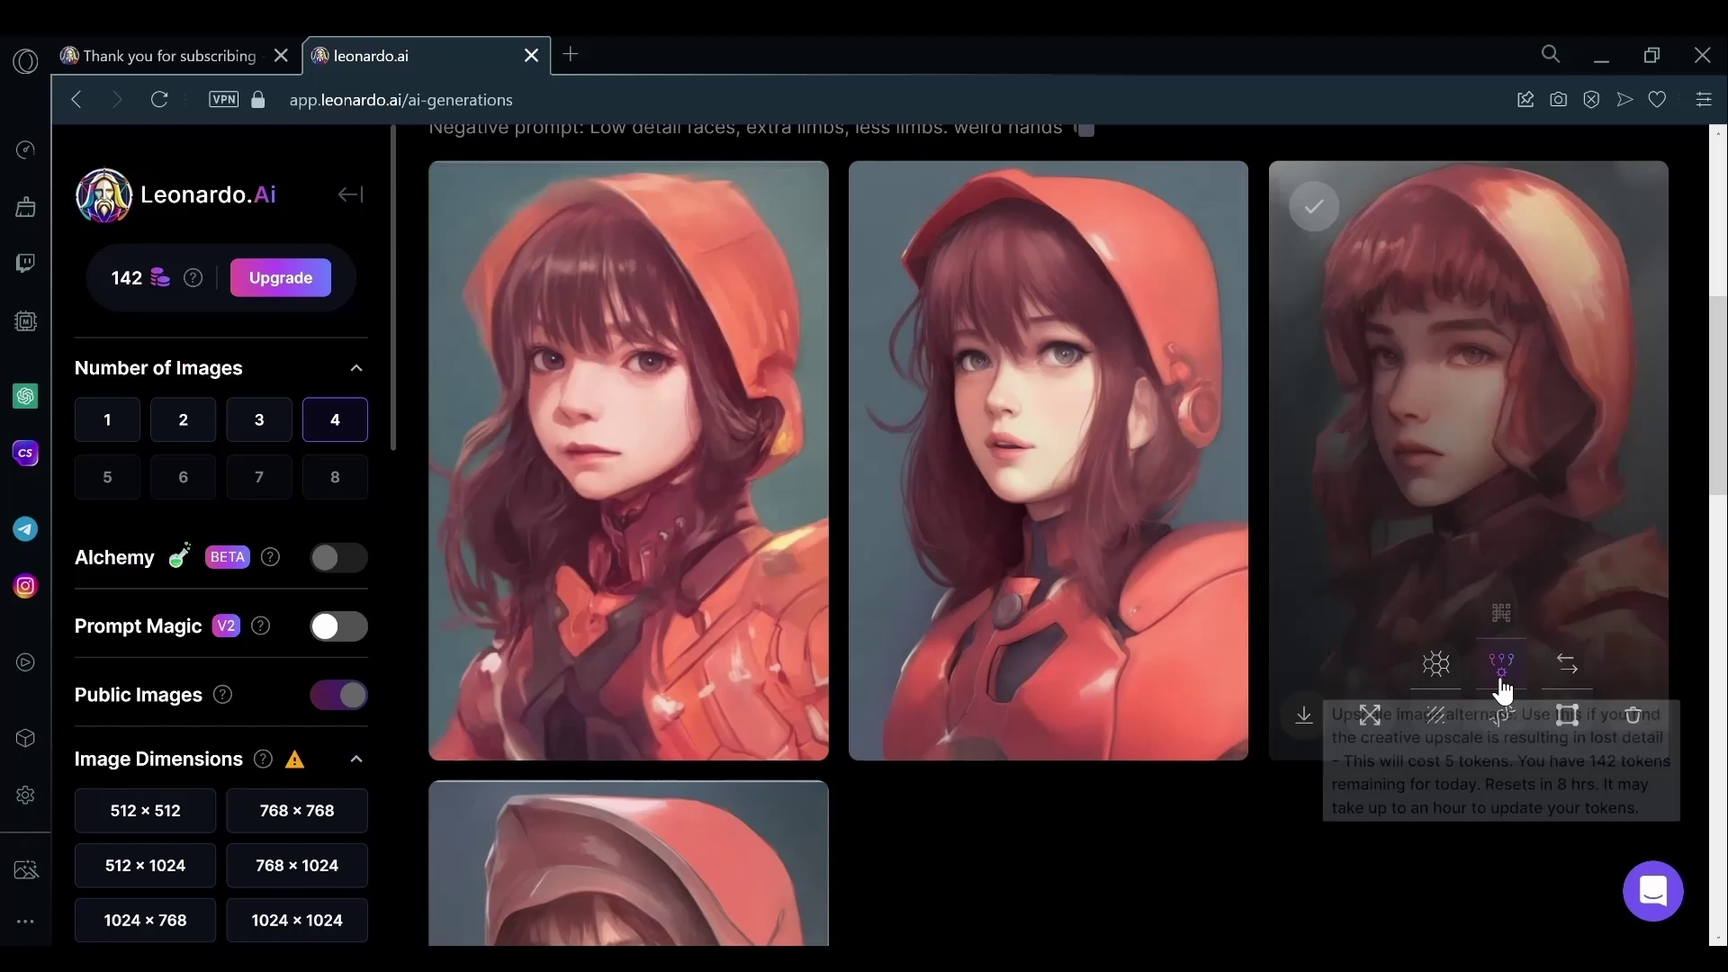
{"action": "scroll", "coordinate": [682, 416], "scroll_direction": "down", "scroll_amount": 7}
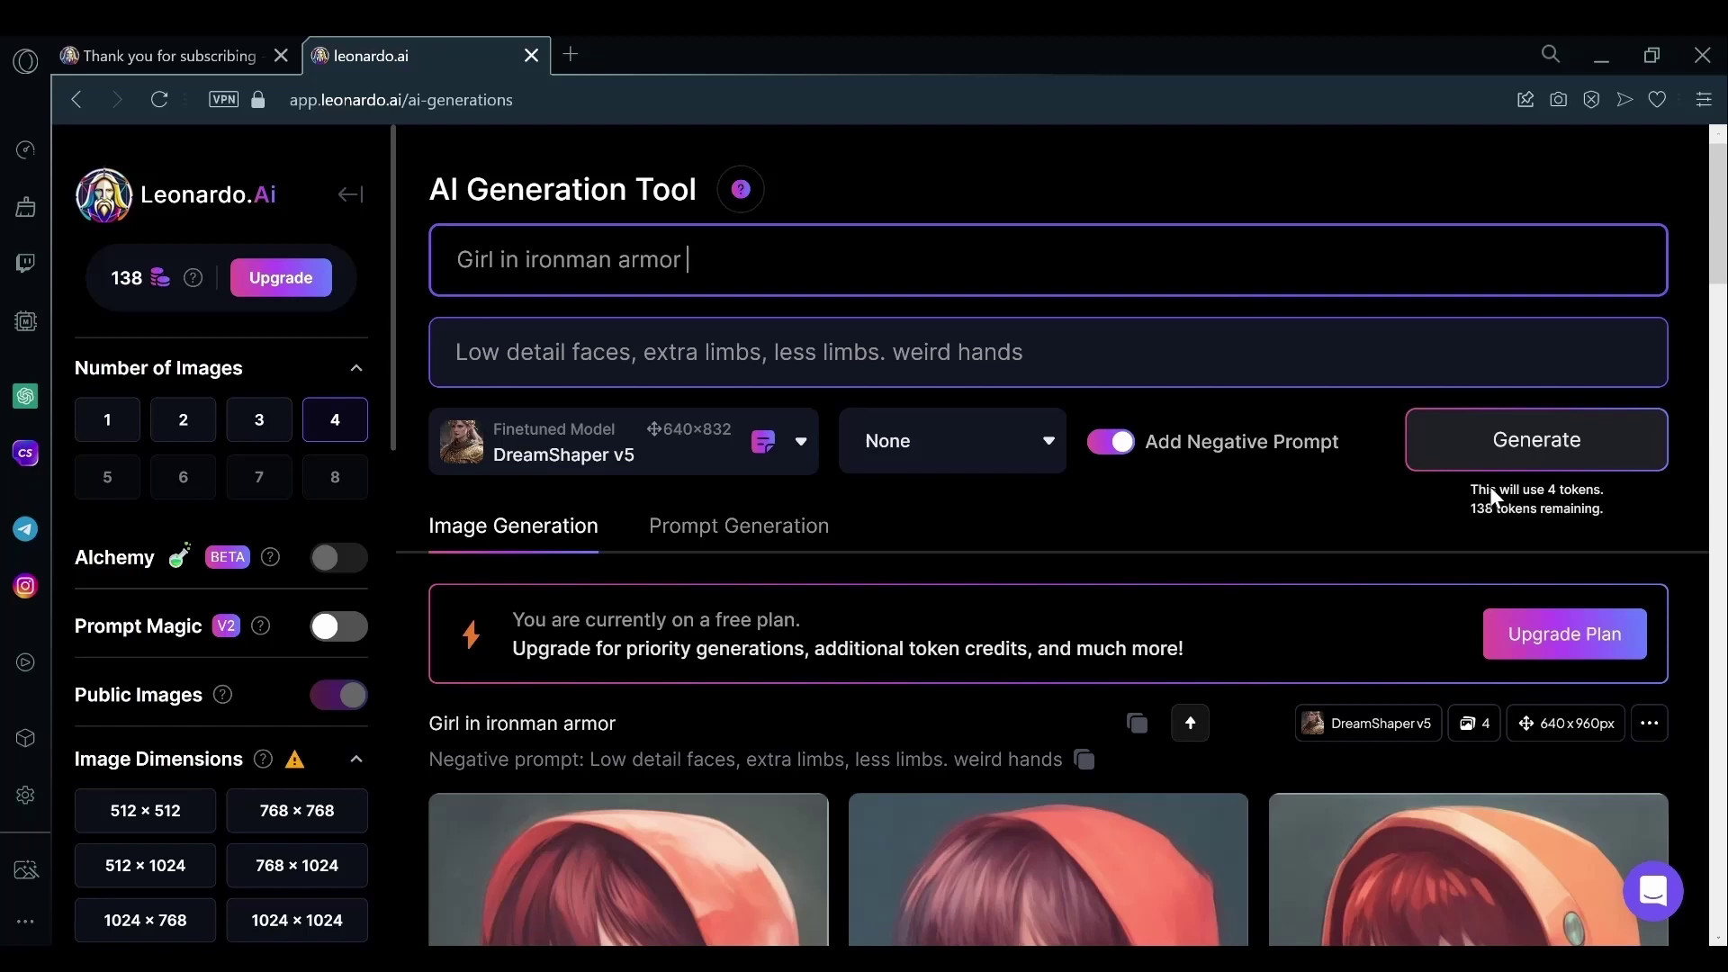
Raise Guidance Scale to its maximum of 20 for a new armor batch
{"action": "scroll", "coordinate": [1231, 460], "scroll_direction": "down", "scroll_amount": 3}
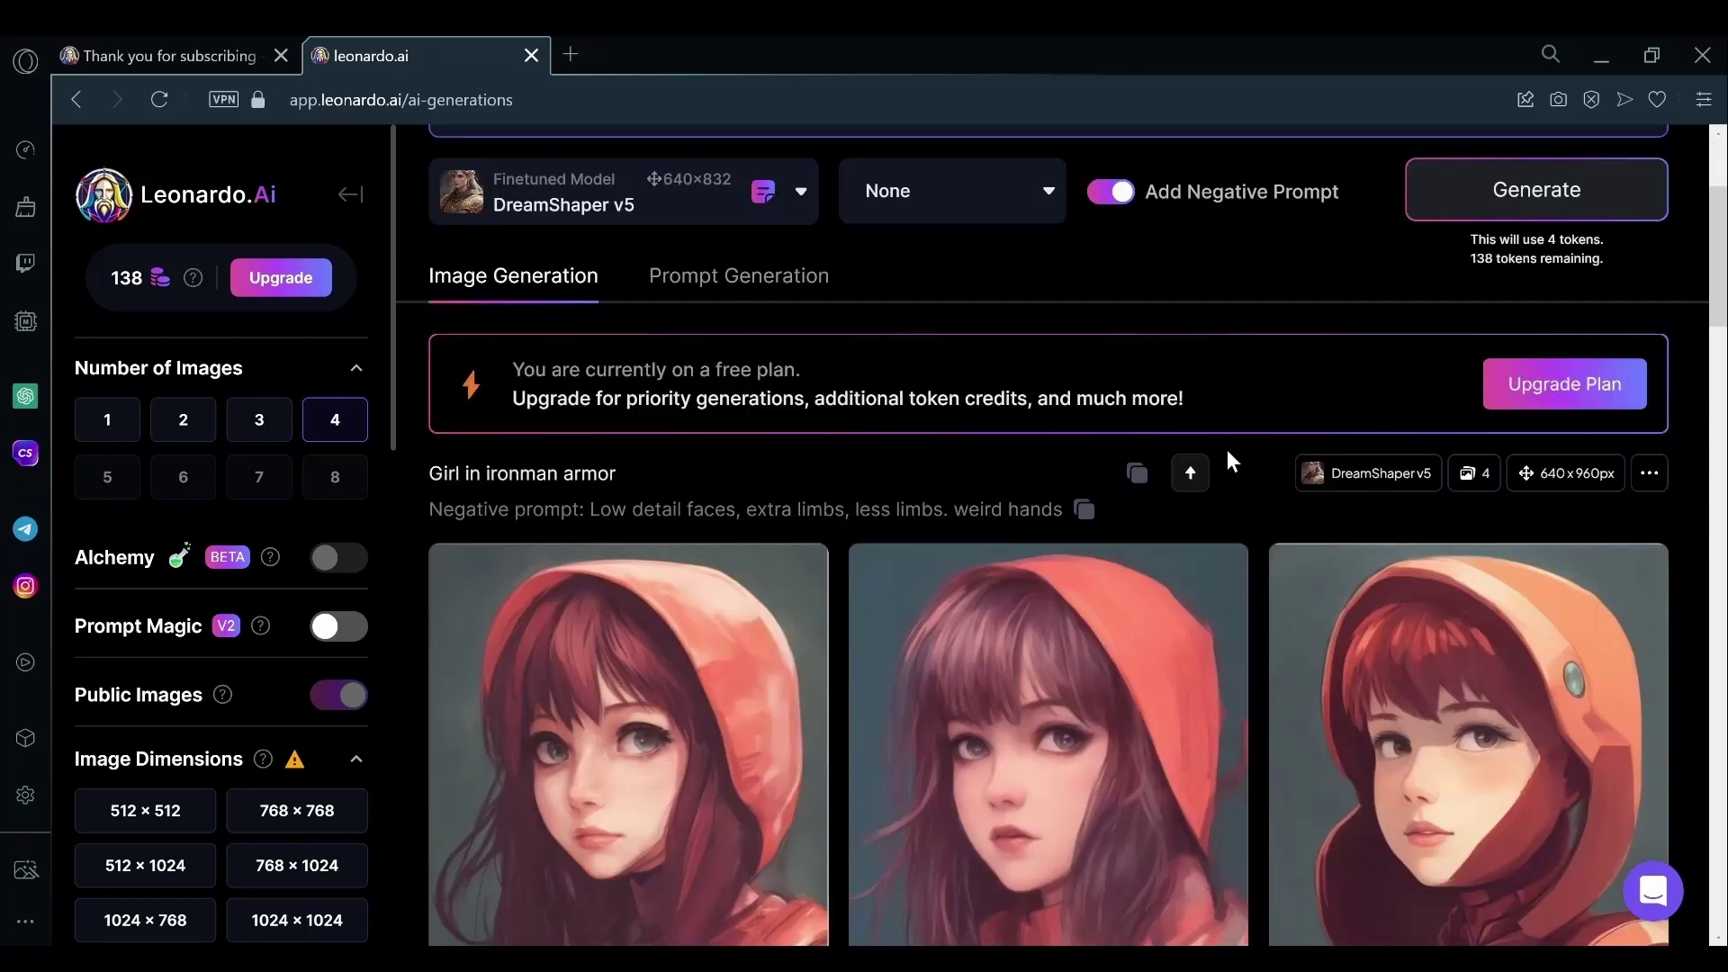
{"action": "scroll", "coordinate": [1227, 450], "scroll_direction": "down", "scroll_amount": 3}
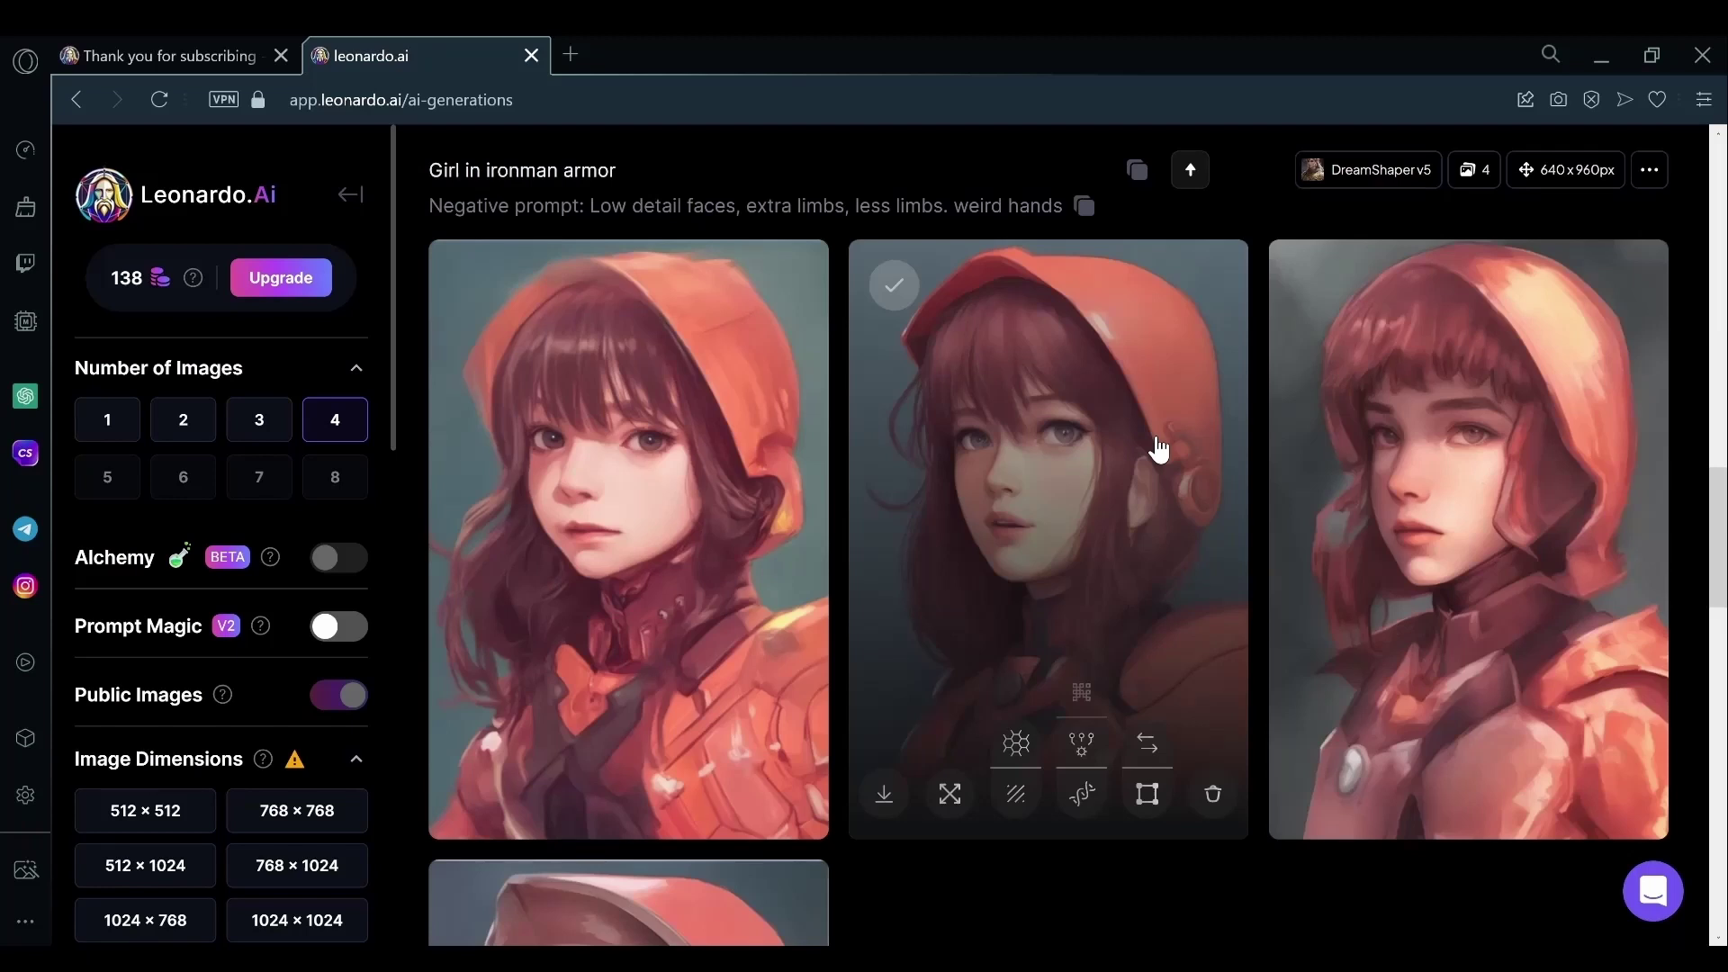
{"action": "scroll", "coordinate": [1159, 447], "scroll_direction": "down", "scroll_amount": 3}
{"action": "scroll", "coordinate": [208, 348], "scroll_direction": "down", "scroll_amount": 5}
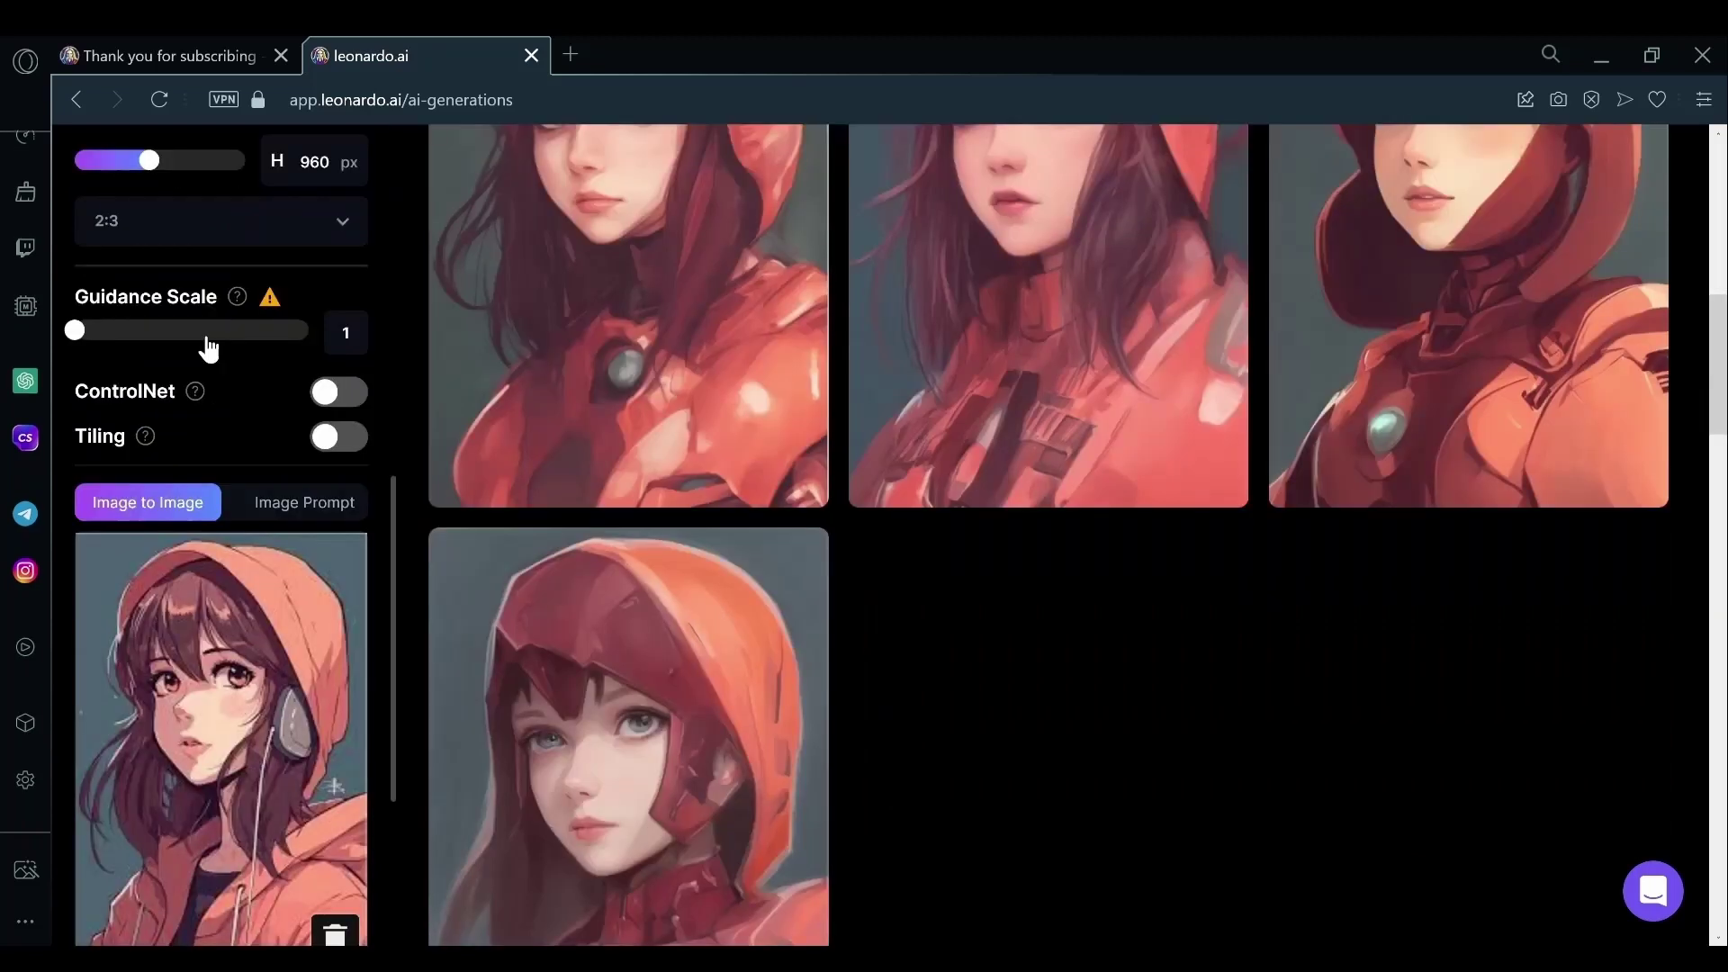
{"action": "left_click_drag", "start_coordinate": [208, 348], "coordinate": [324, 334]}
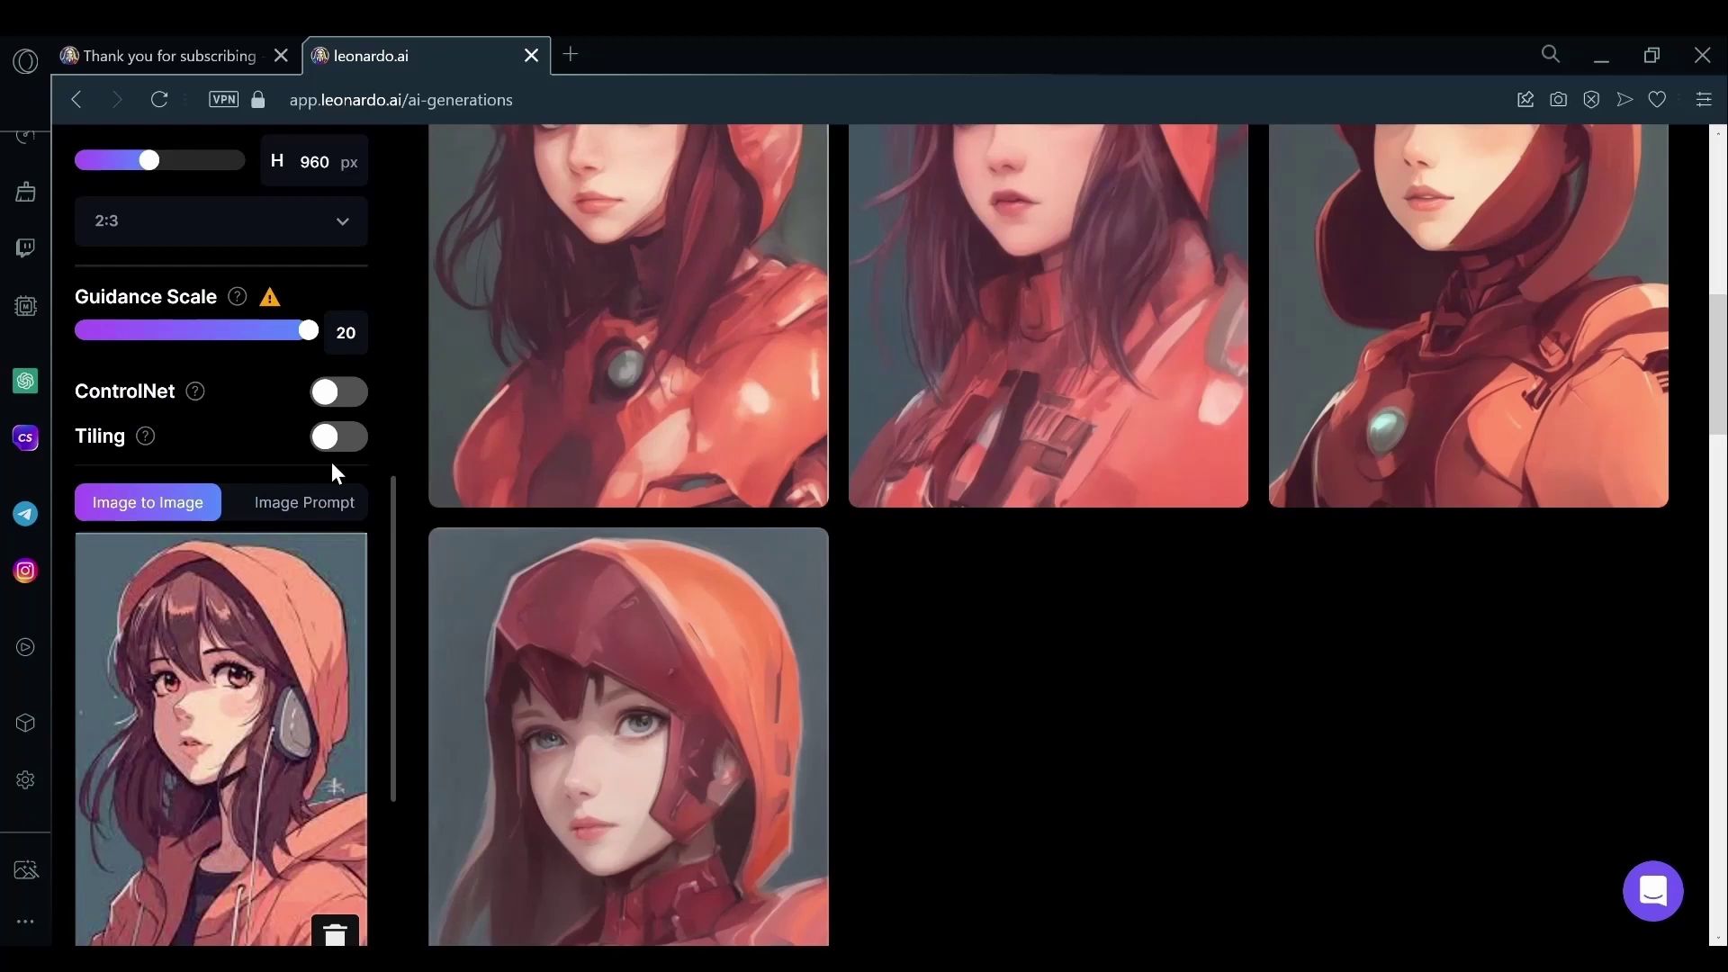
{"action": "scroll", "coordinate": [331, 461], "scroll_direction": "up", "scroll_amount": 5}
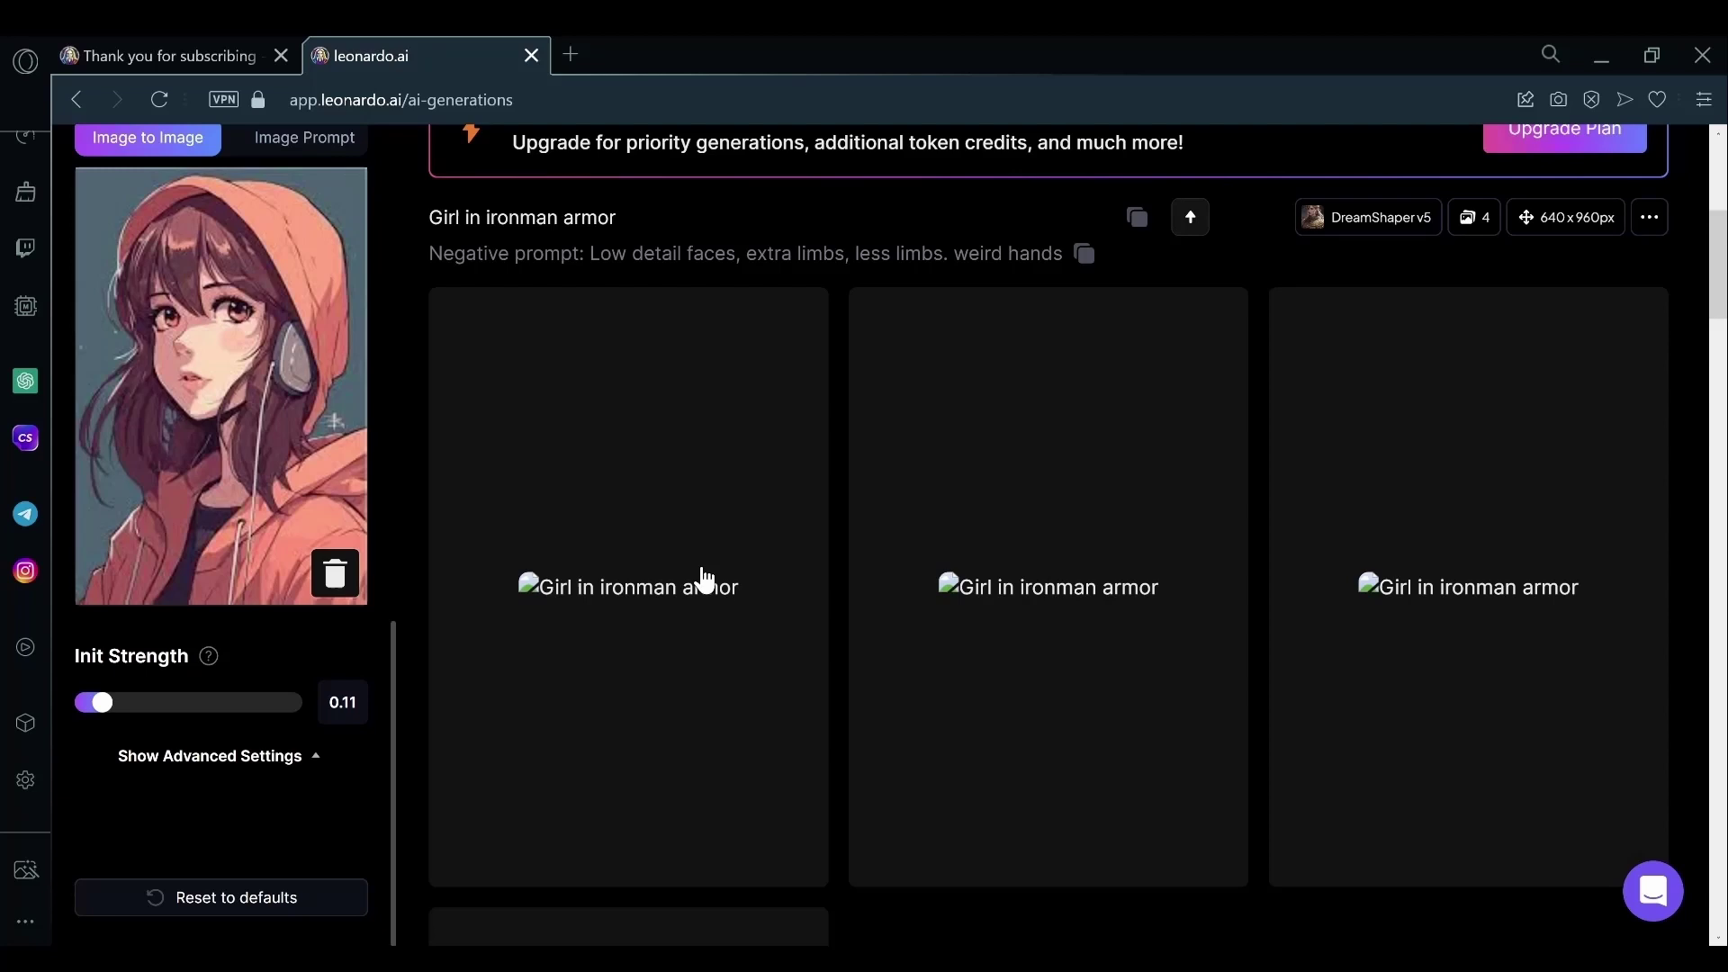
Change the prompt to 'Girl in red ironman armor, full portrait watercolor style' and generate
{"action": "scroll", "coordinate": [1097, 540], "scroll_direction": "down", "scroll_amount": 1}
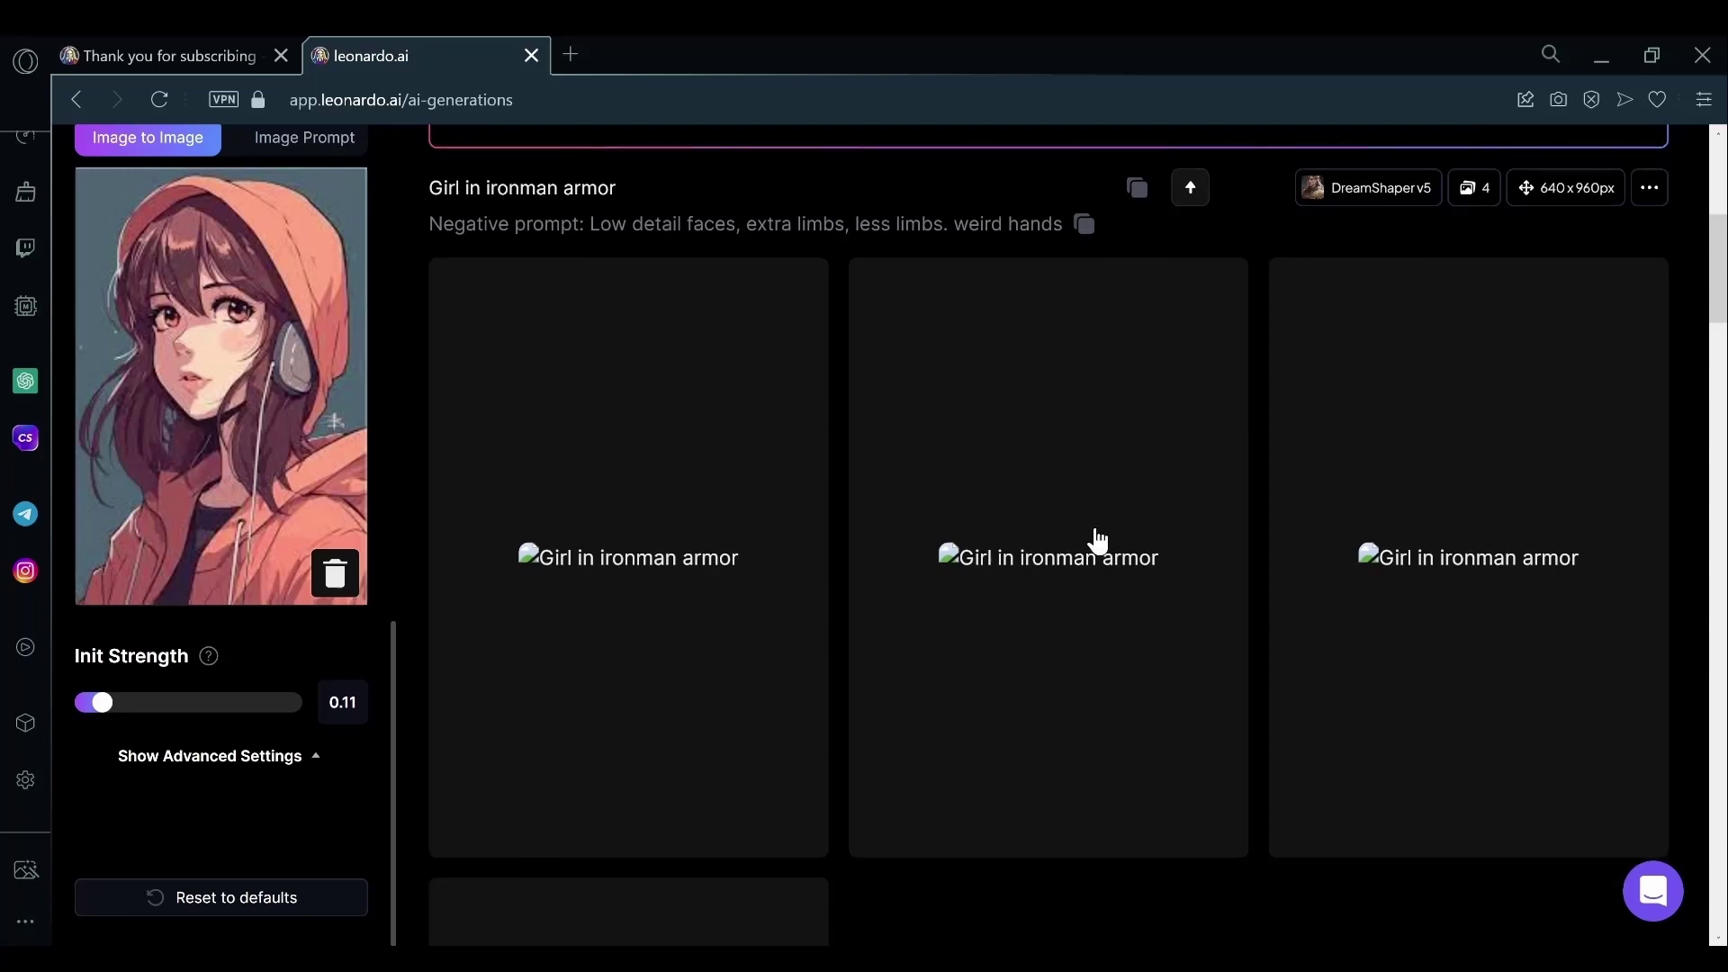
{"action": "scroll", "coordinate": [1097, 540], "scroll_direction": "up", "scroll_amount": 5}
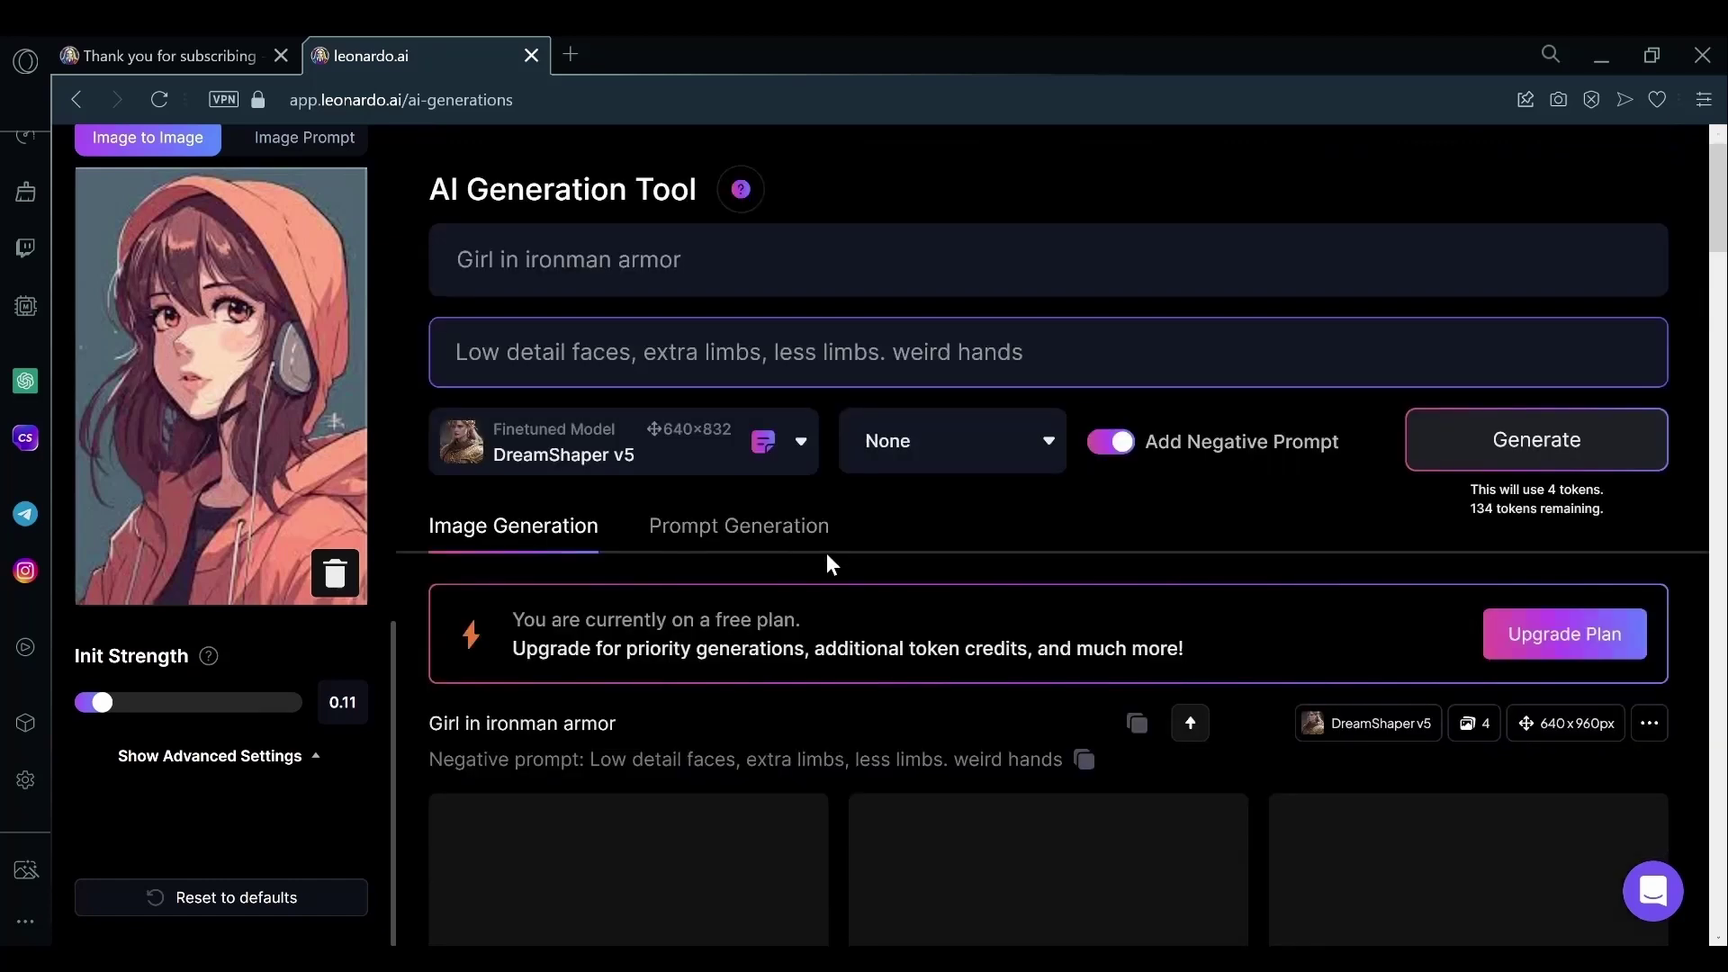
{"action": "left_click", "coordinate": [810, 259]}
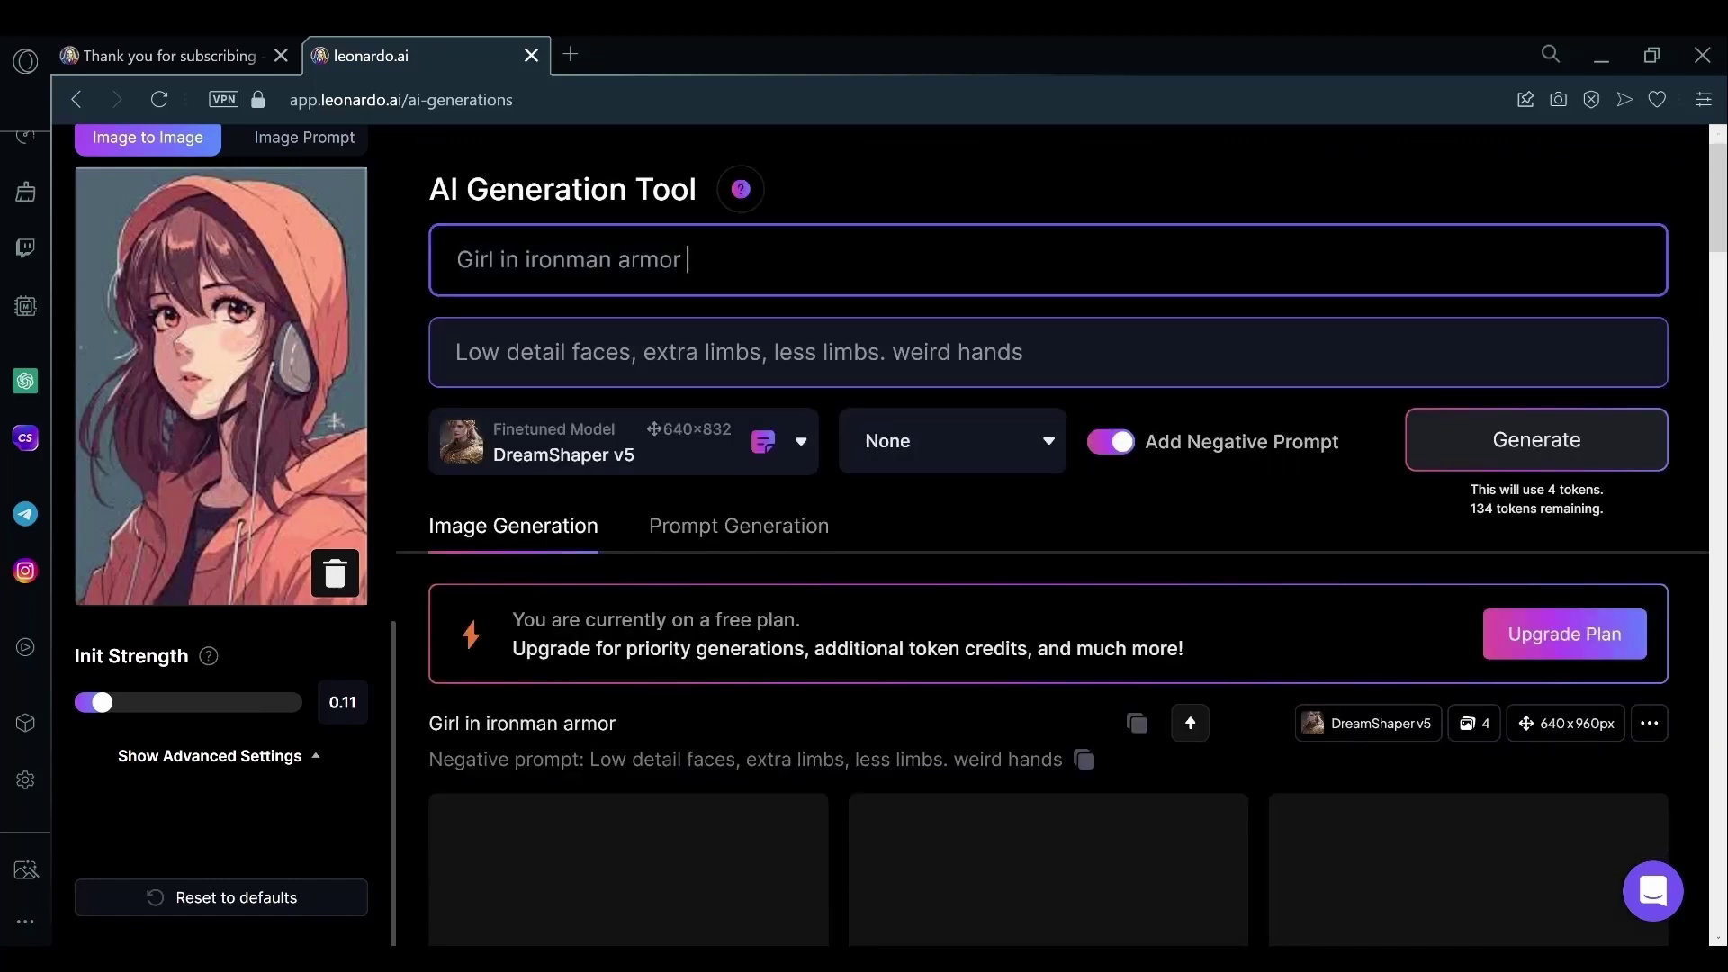
{"action": "left_click", "coordinate": [526, 259]}
{"action": "type", "text": "red"}
{"action": "left_click", "coordinate": [725, 259]}
{"action": "type", "text": ", full portrait watercolor style"}
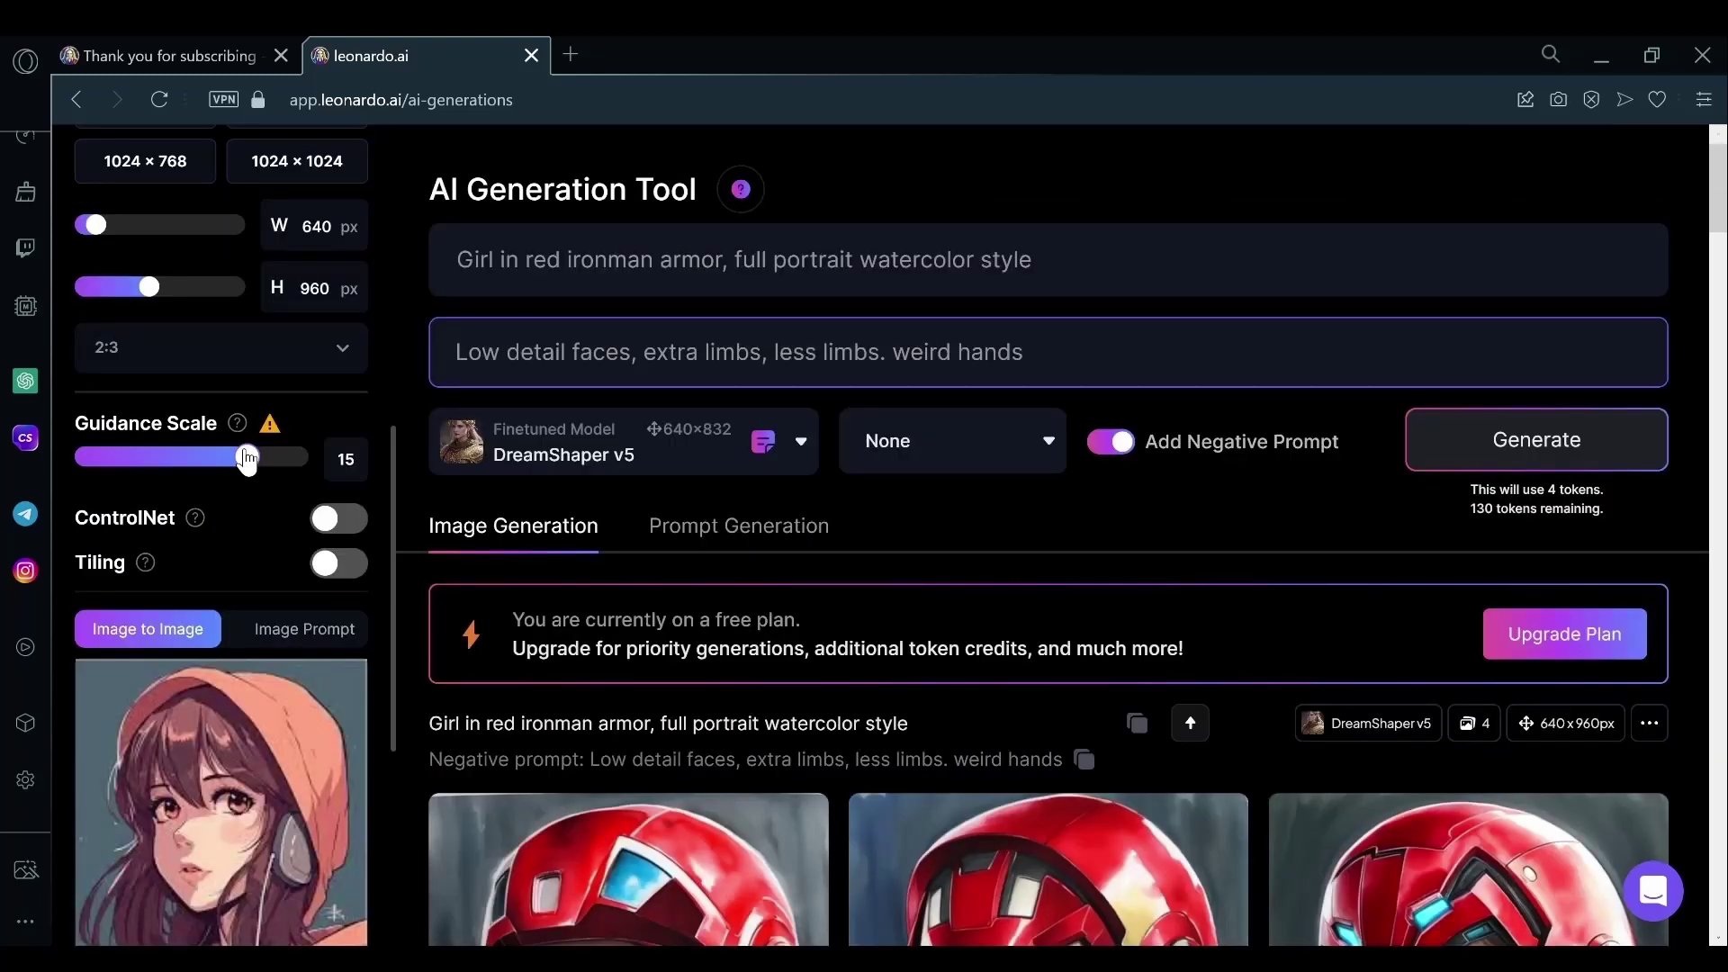
Lower Guidance Scale from 15 to 7 and generate another red Iron Man watercolor batch
{"action": "left_click_drag", "start_coordinate": [247, 459], "coordinate": [148, 457]}
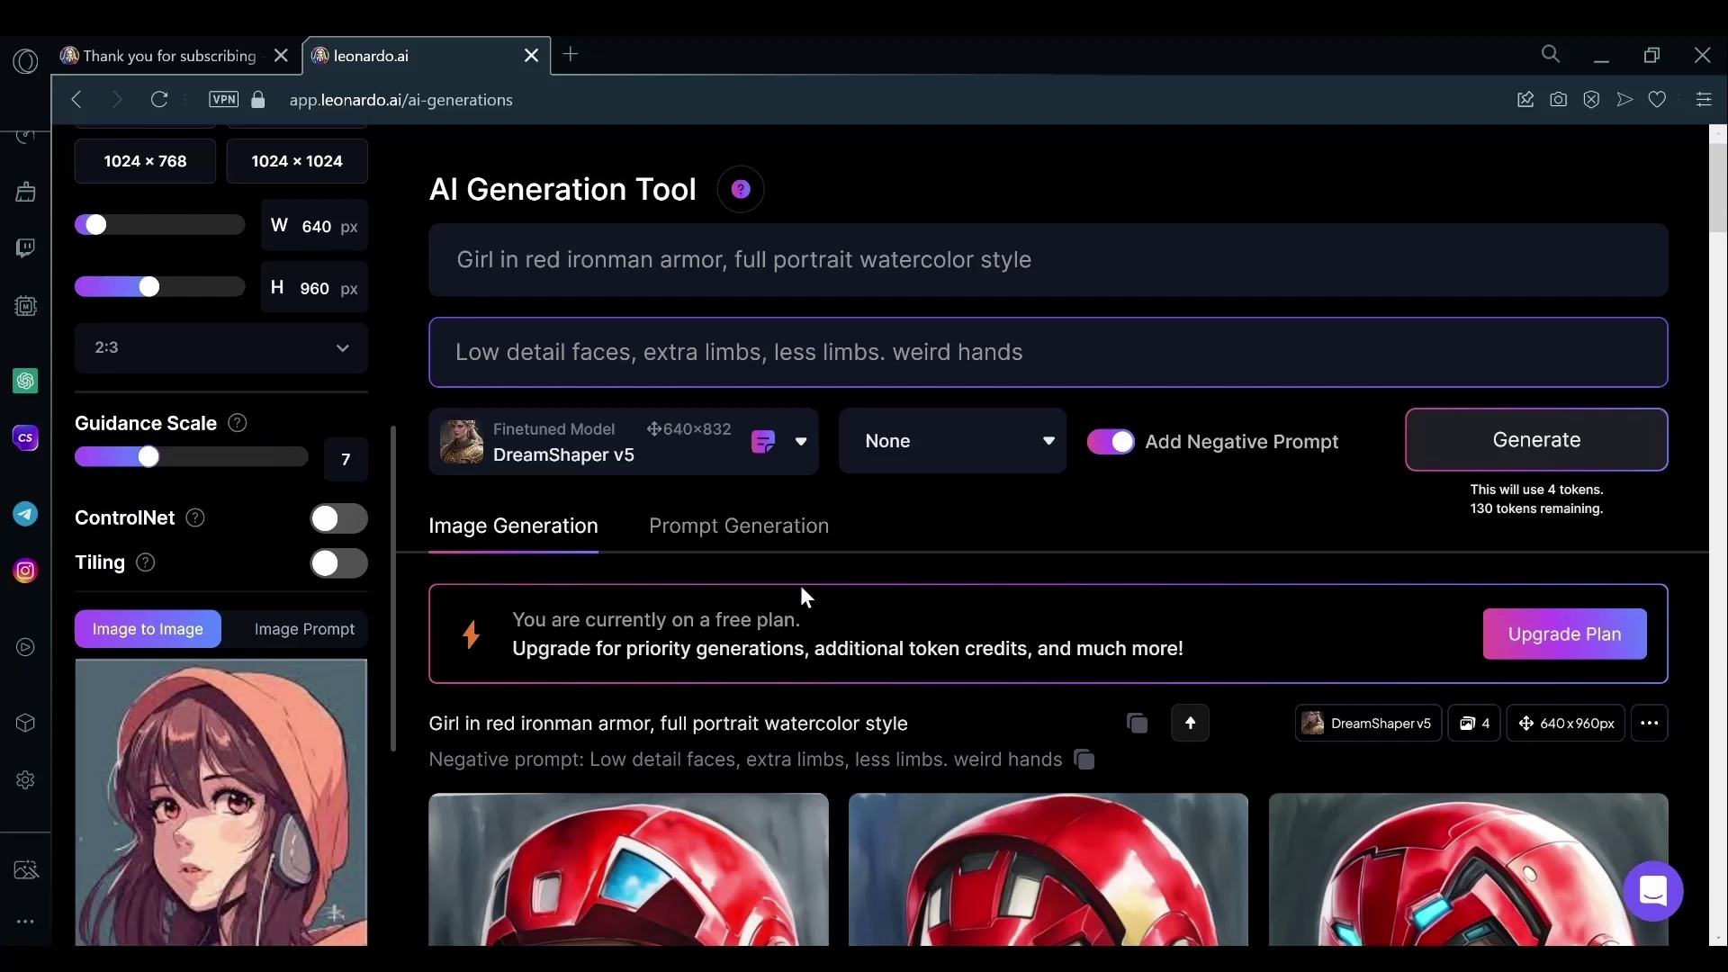
{"action": "key", "text": "Return"}
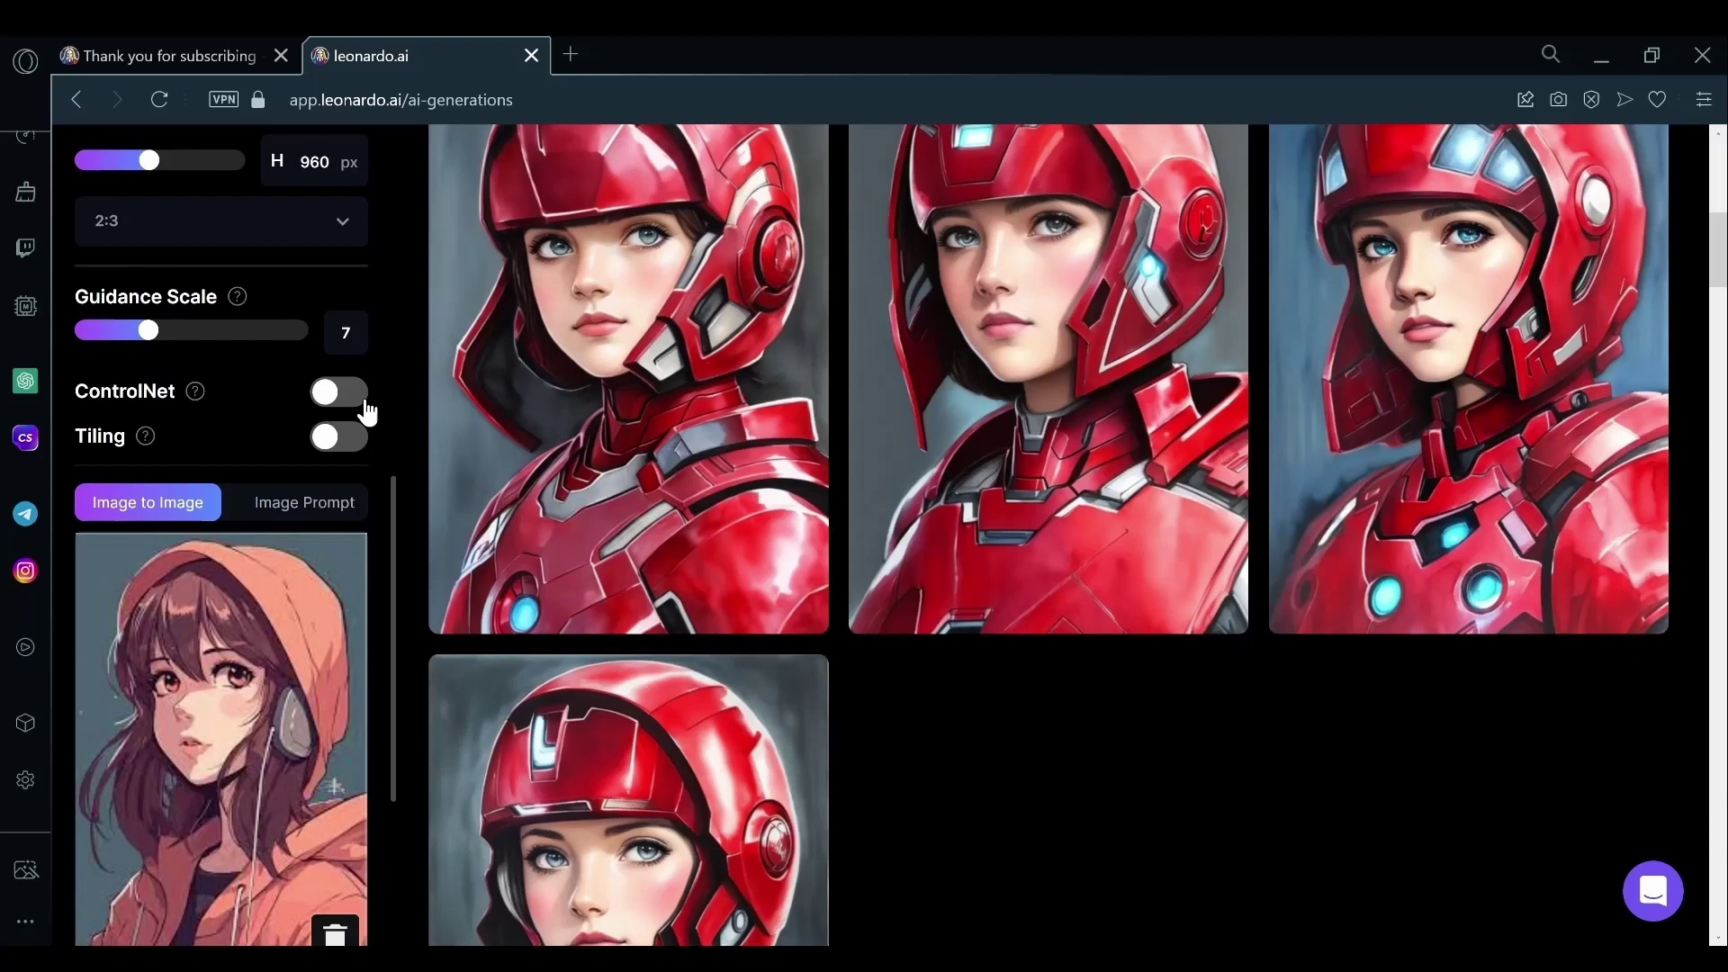
{"action": "scroll", "coordinate": [367, 412], "scroll_direction": "down", "scroll_amount": 3}
{"action": "scroll", "coordinate": [868, 477], "scroll_direction": "down", "scroll_amount": 5}
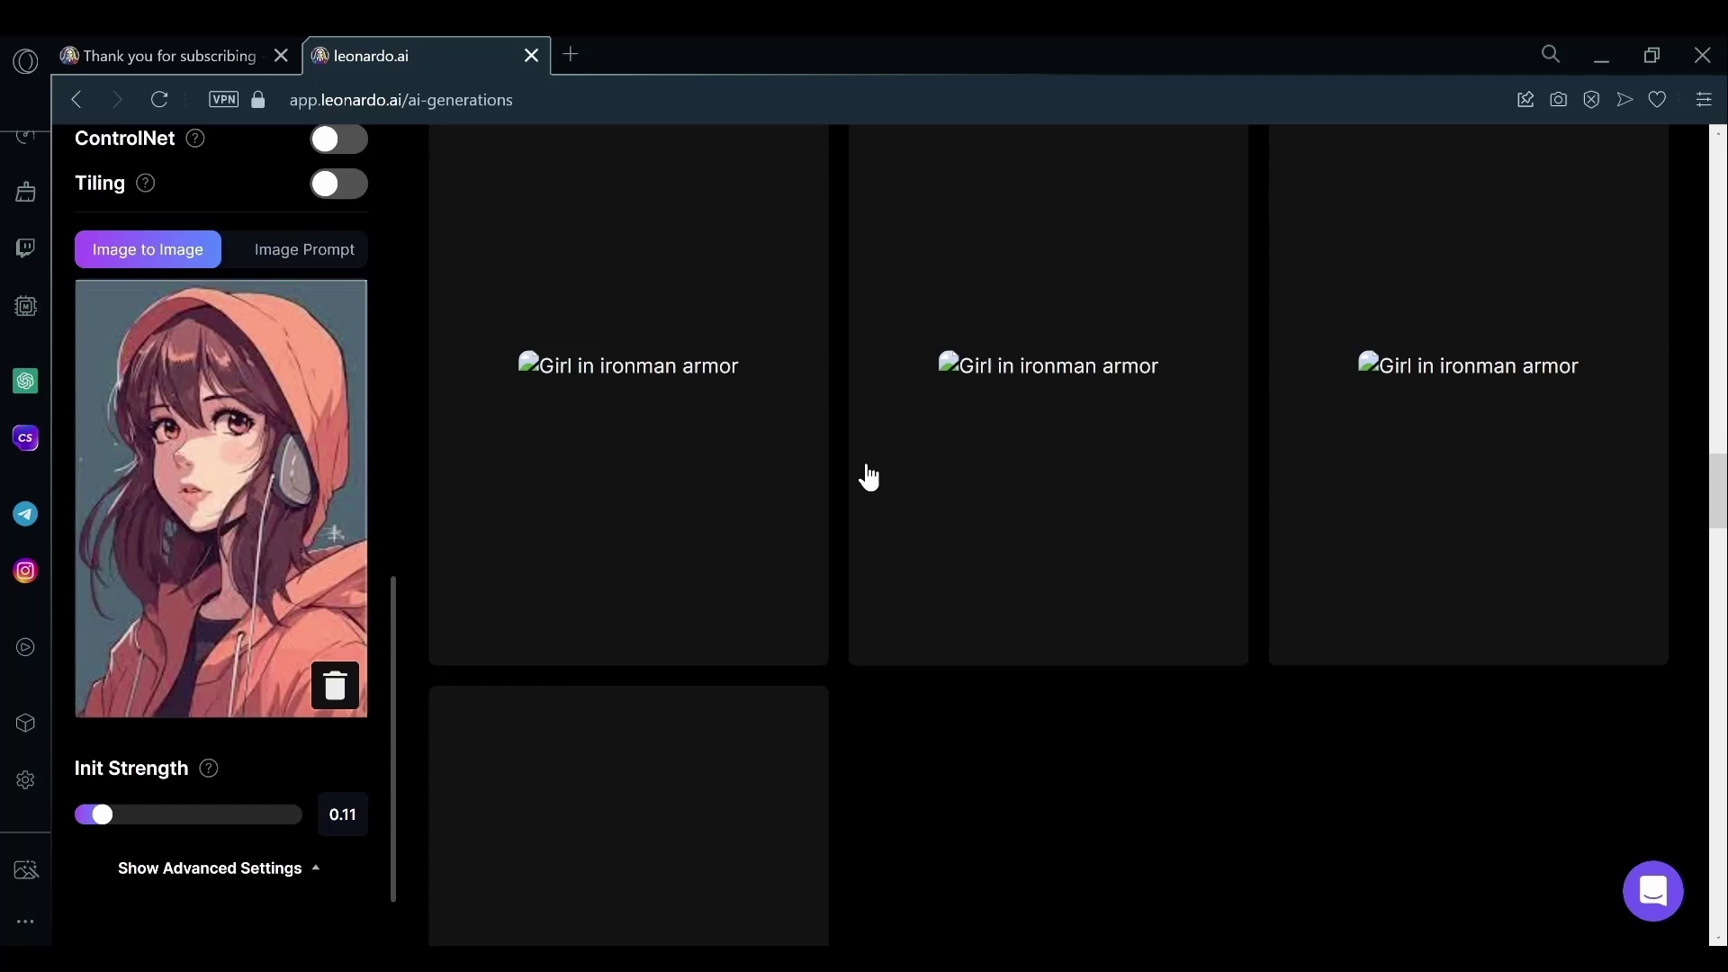
{"action": "scroll", "coordinate": [250, 500], "scroll_direction": "down", "scroll_amount": 1}
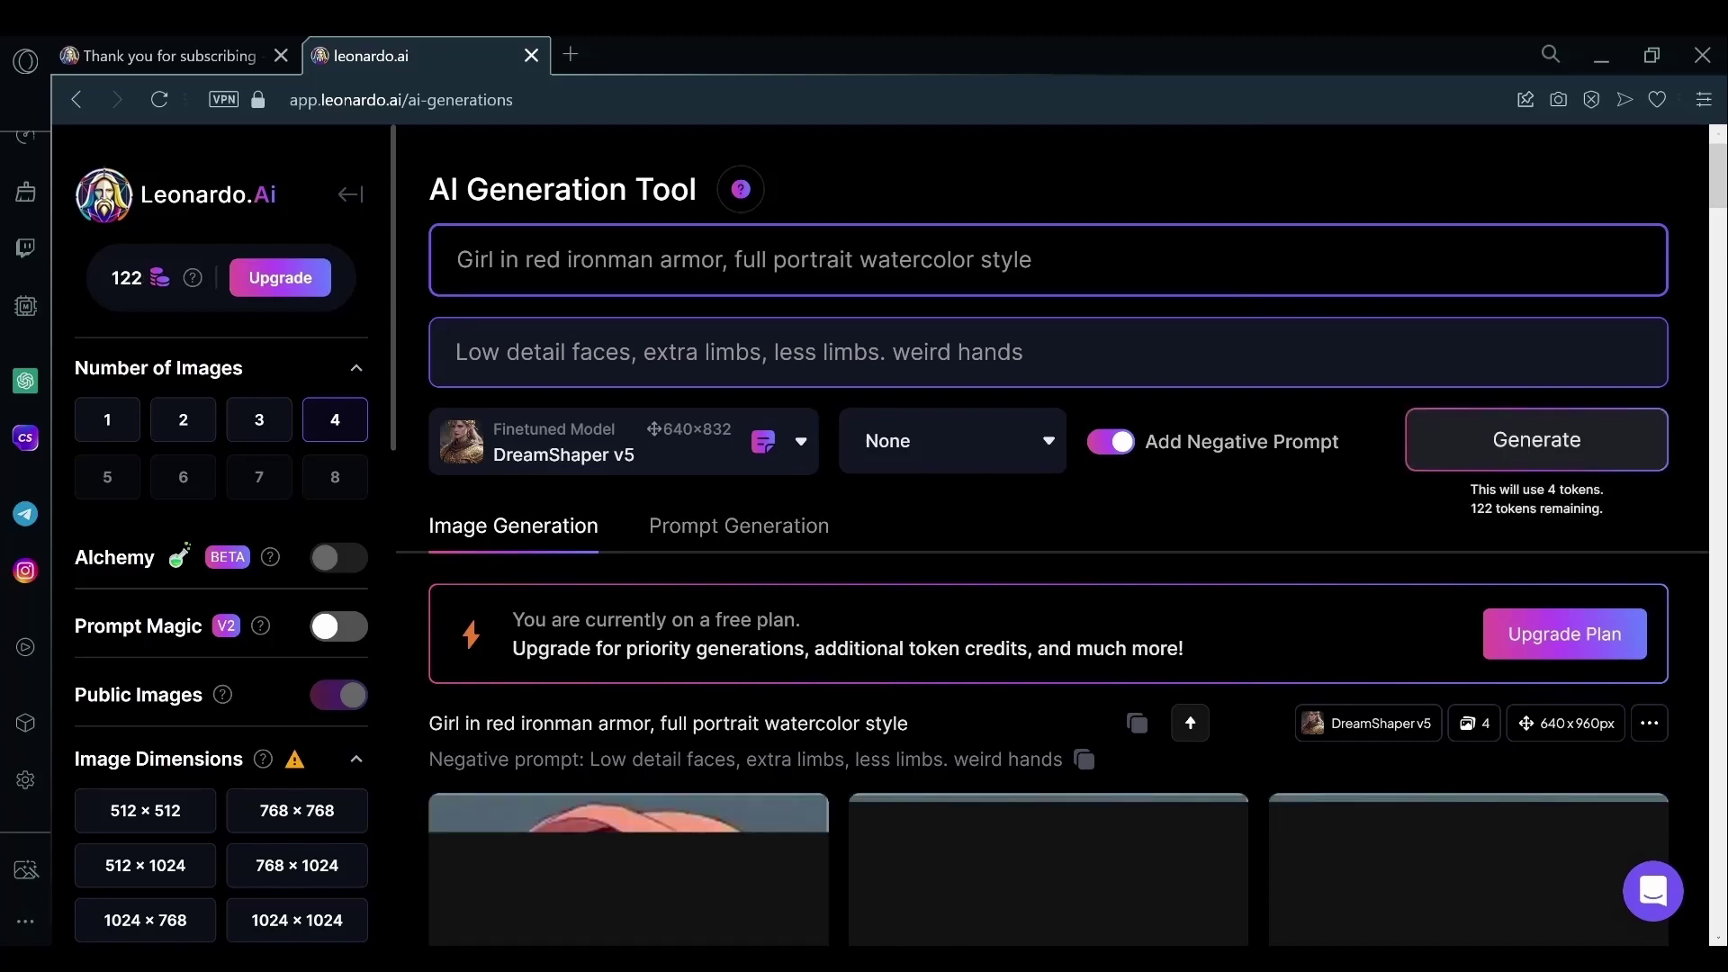
Scroll through the gallery to review the four soft watercolor hooded-girl portraits
{"action": "scroll", "coordinate": [694, 494], "scroll_direction": "down", "scroll_amount": 9}
{"action": "scroll", "coordinate": [694, 494], "scroll_direction": "up", "scroll_amount": 3}
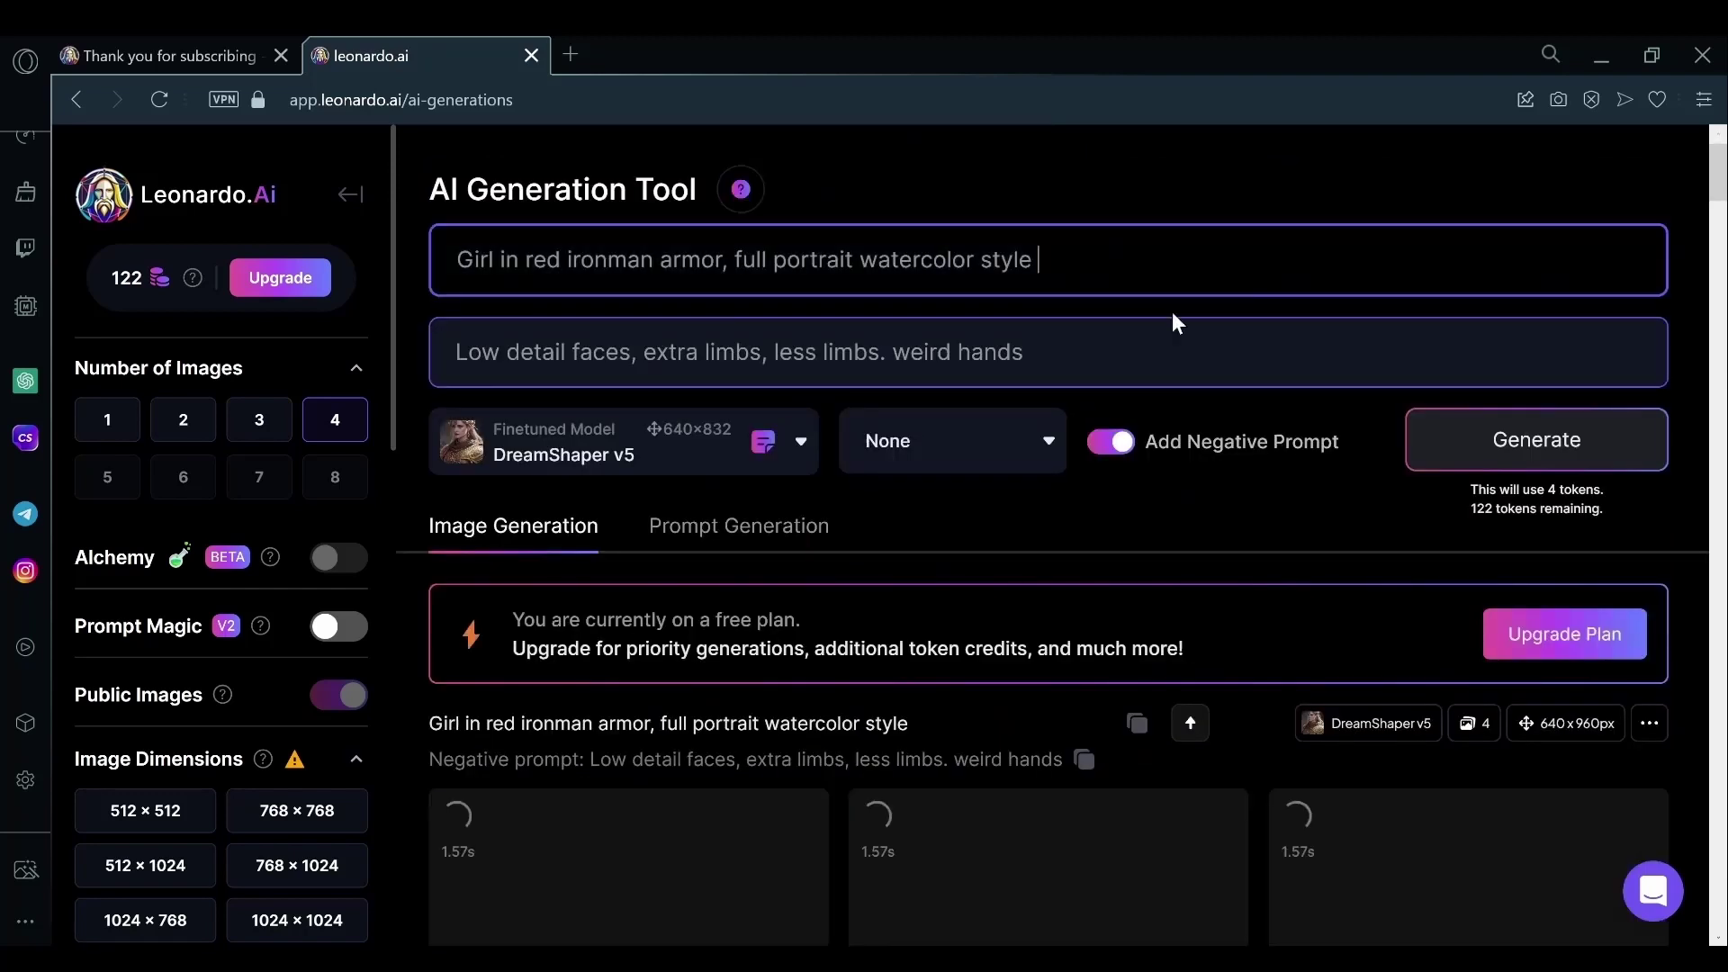
{"action": "scroll", "coordinate": [1089, 373], "scroll_direction": "down", "scroll_amount": 1}
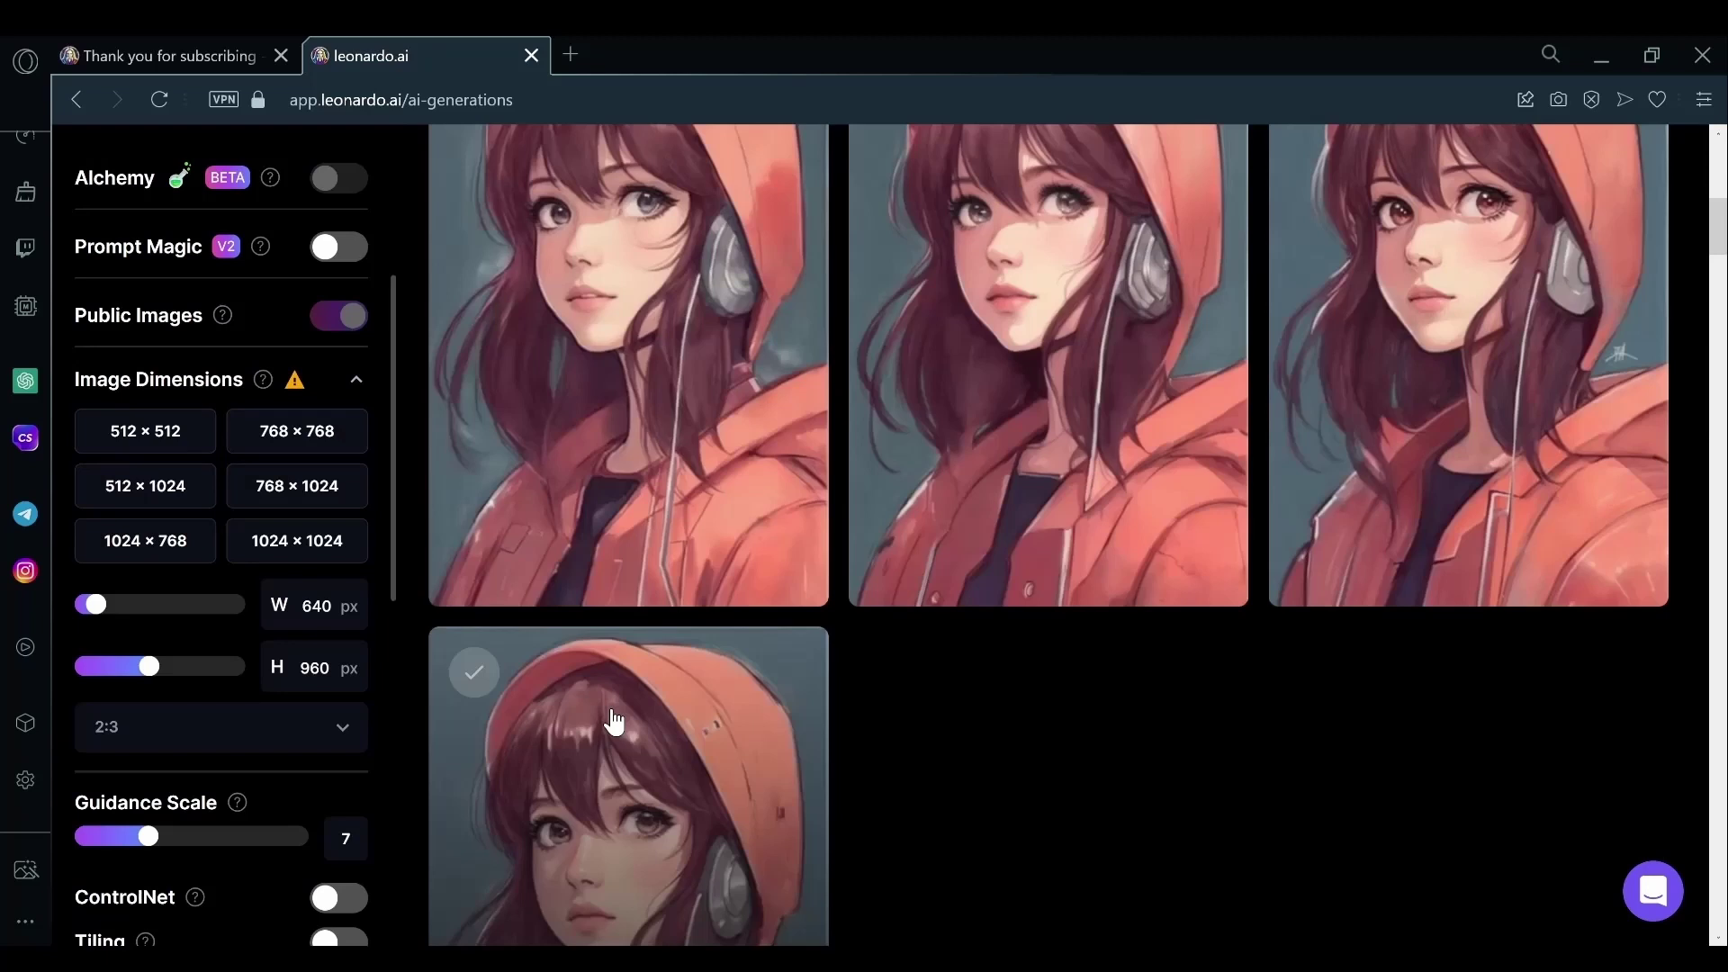
{"action": "scroll", "coordinate": [613, 720], "scroll_direction": "down", "scroll_amount": 4}
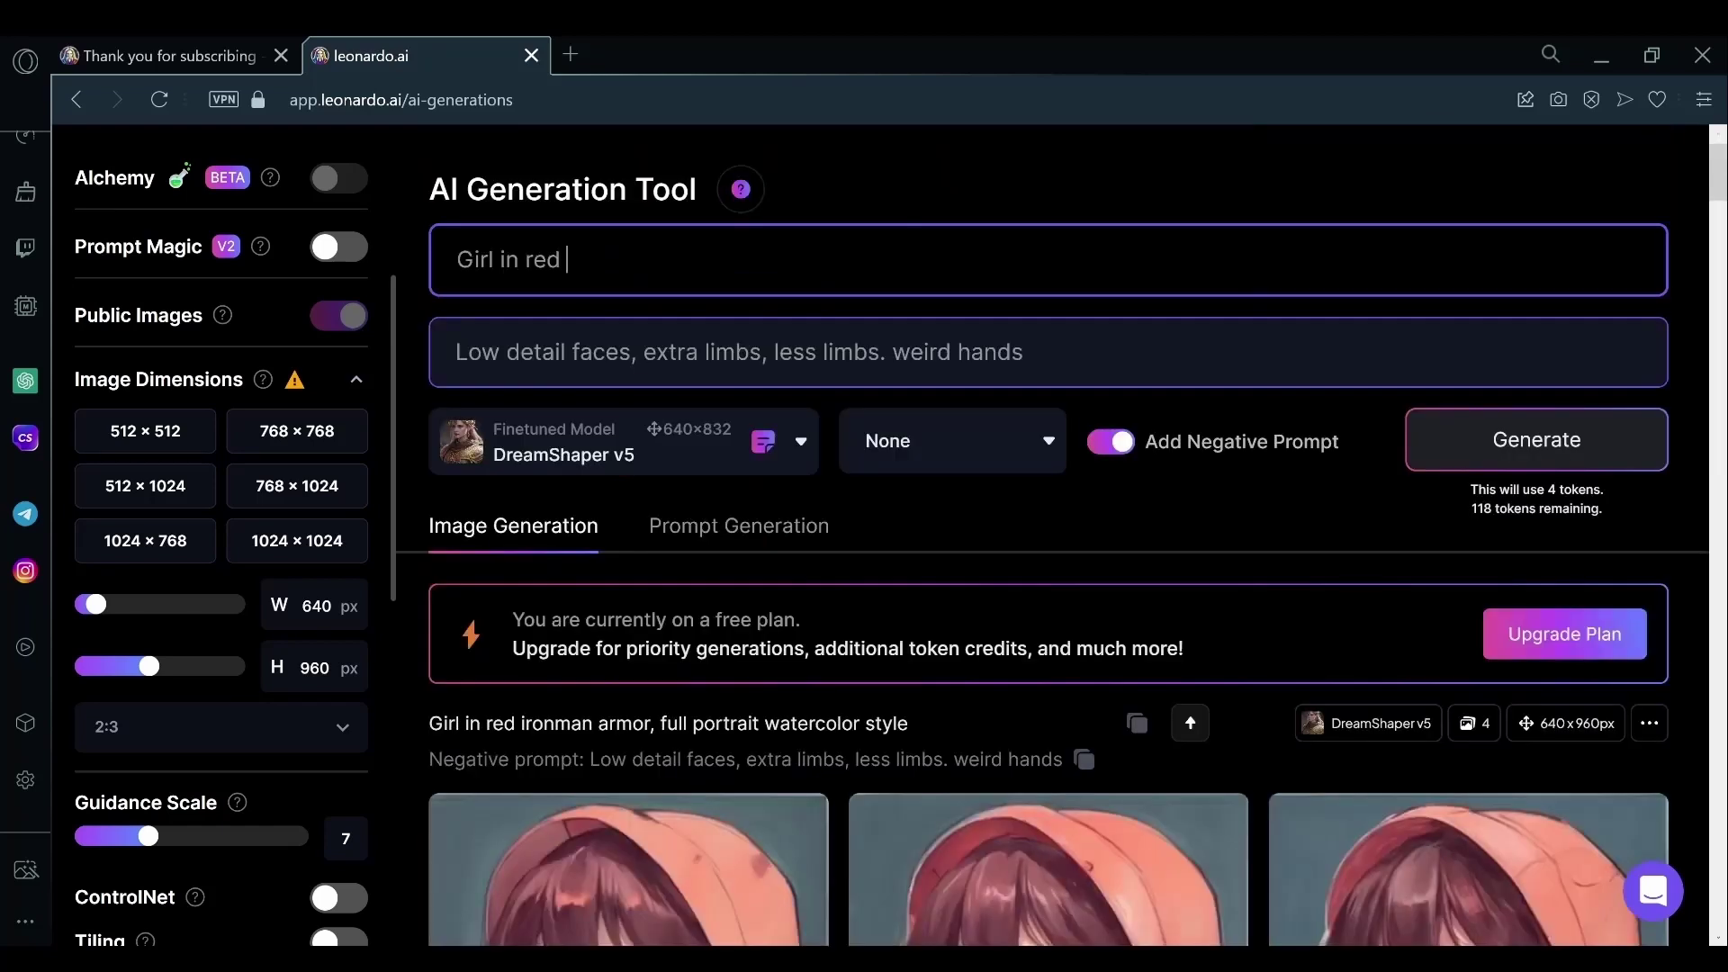
Generate a batch from the prompt 'Girl in red suit with a popsicle,very detailed face, siren eyes'
{"action": "type", "text": "suit with a popsicle,very detailed face,"}
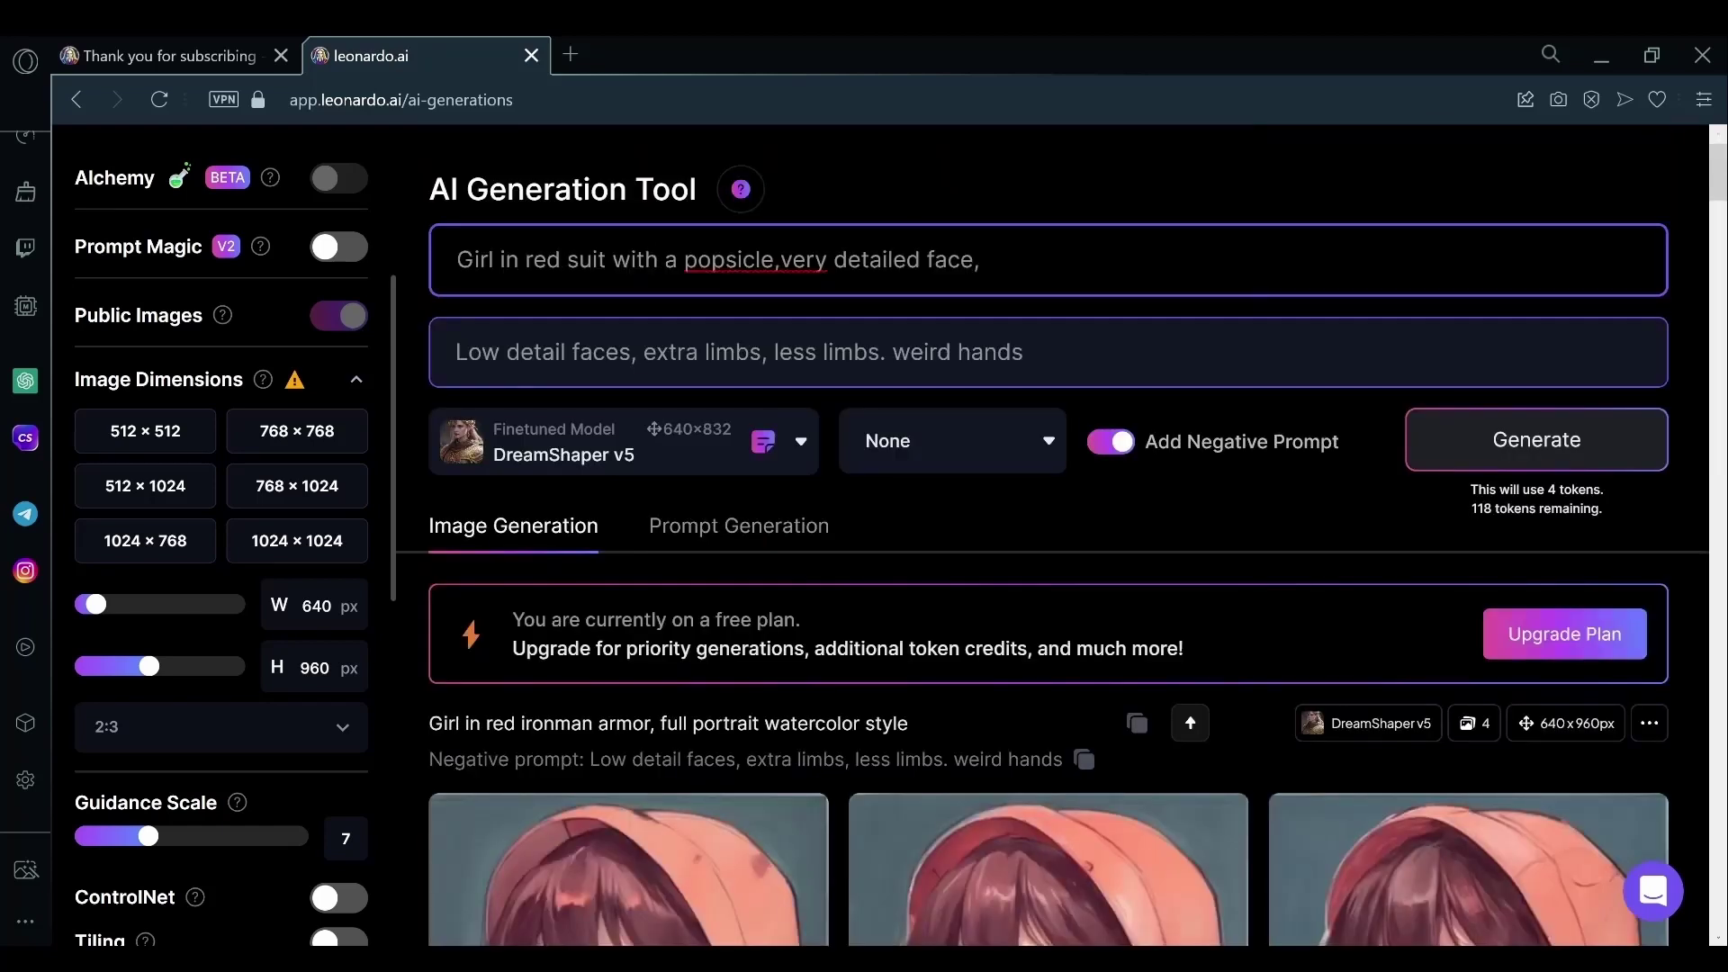
{"action": "type", "text": "siren eyes"}
{"action": "key", "text": "Return"}
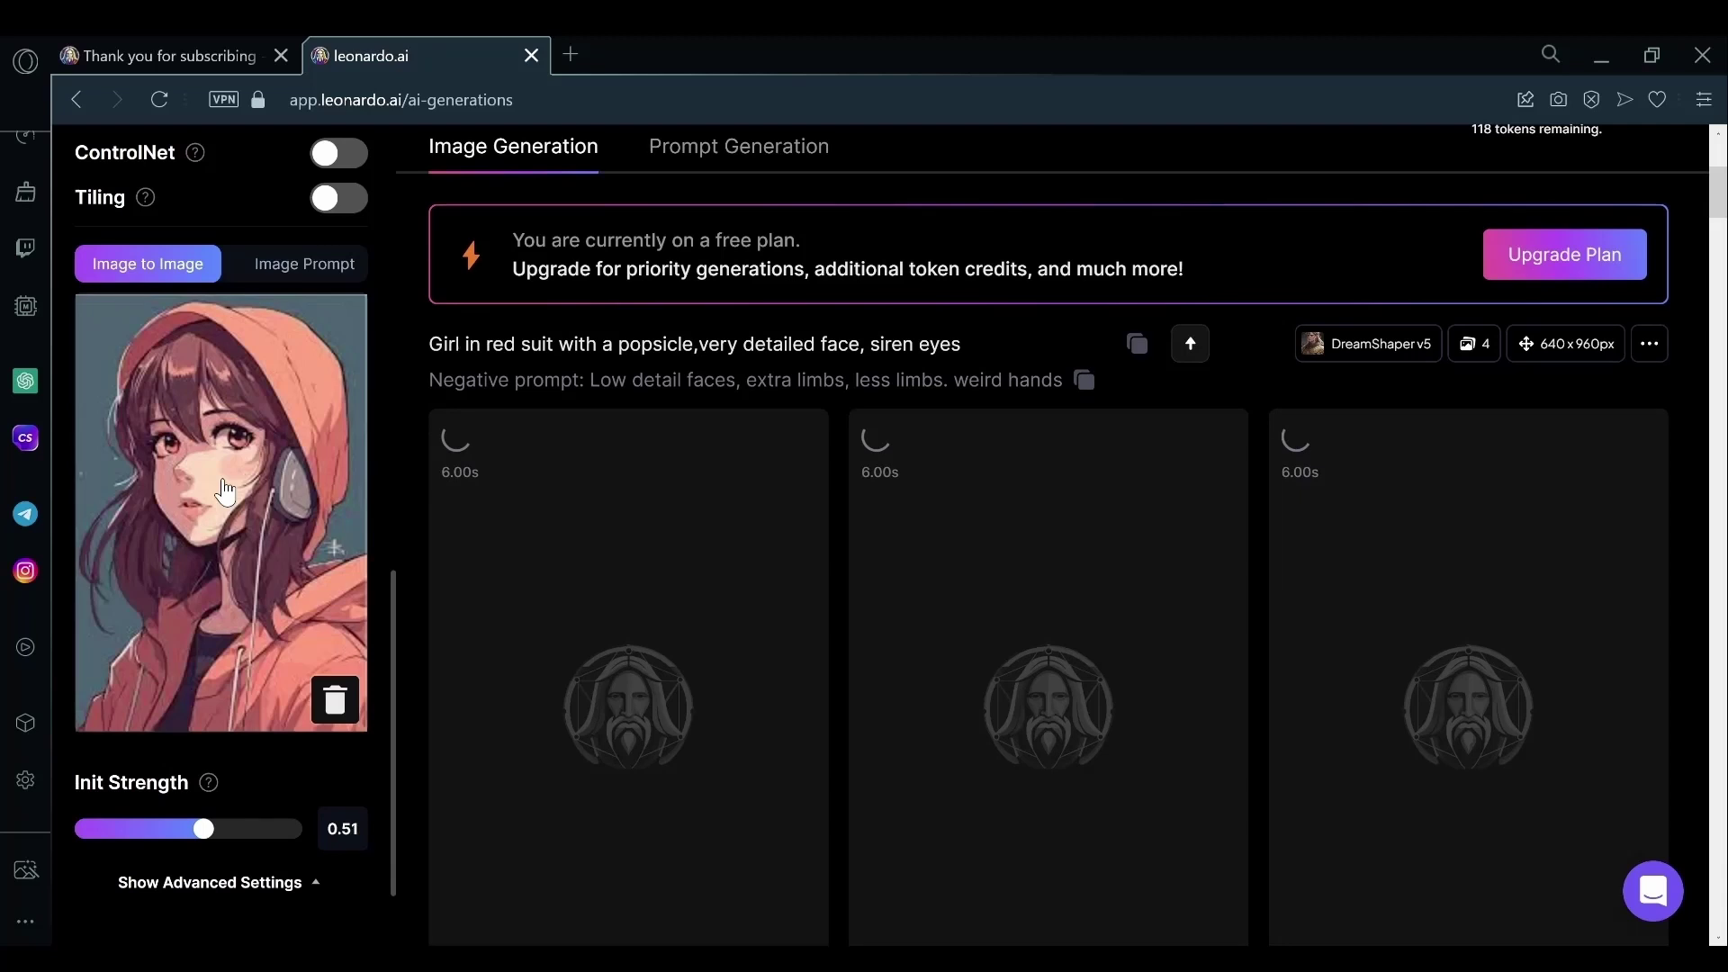
{"action": "scroll", "coordinate": [684, 735], "scroll_direction": "down", "scroll_amount": 1}
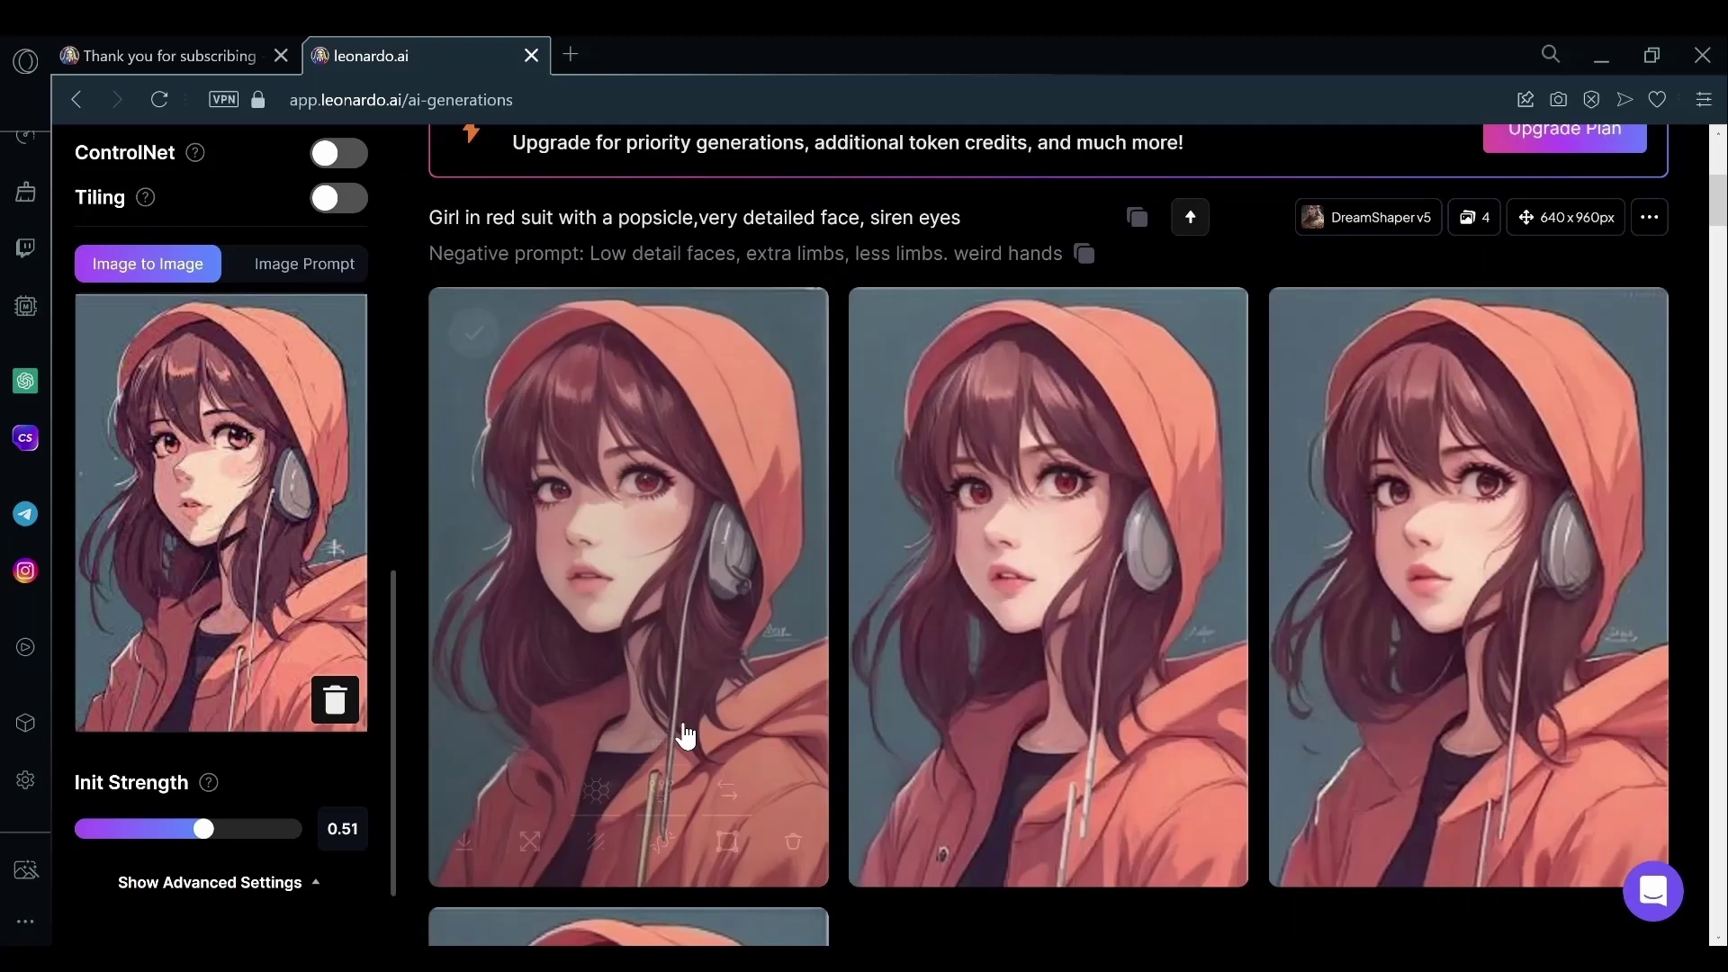
Change the prompt to 'Girl in brightred suit with a popsicle' and generate a batch
{"action": "type", "text": "brighred suit with a popsicle,very detailed face, siren eyes"}
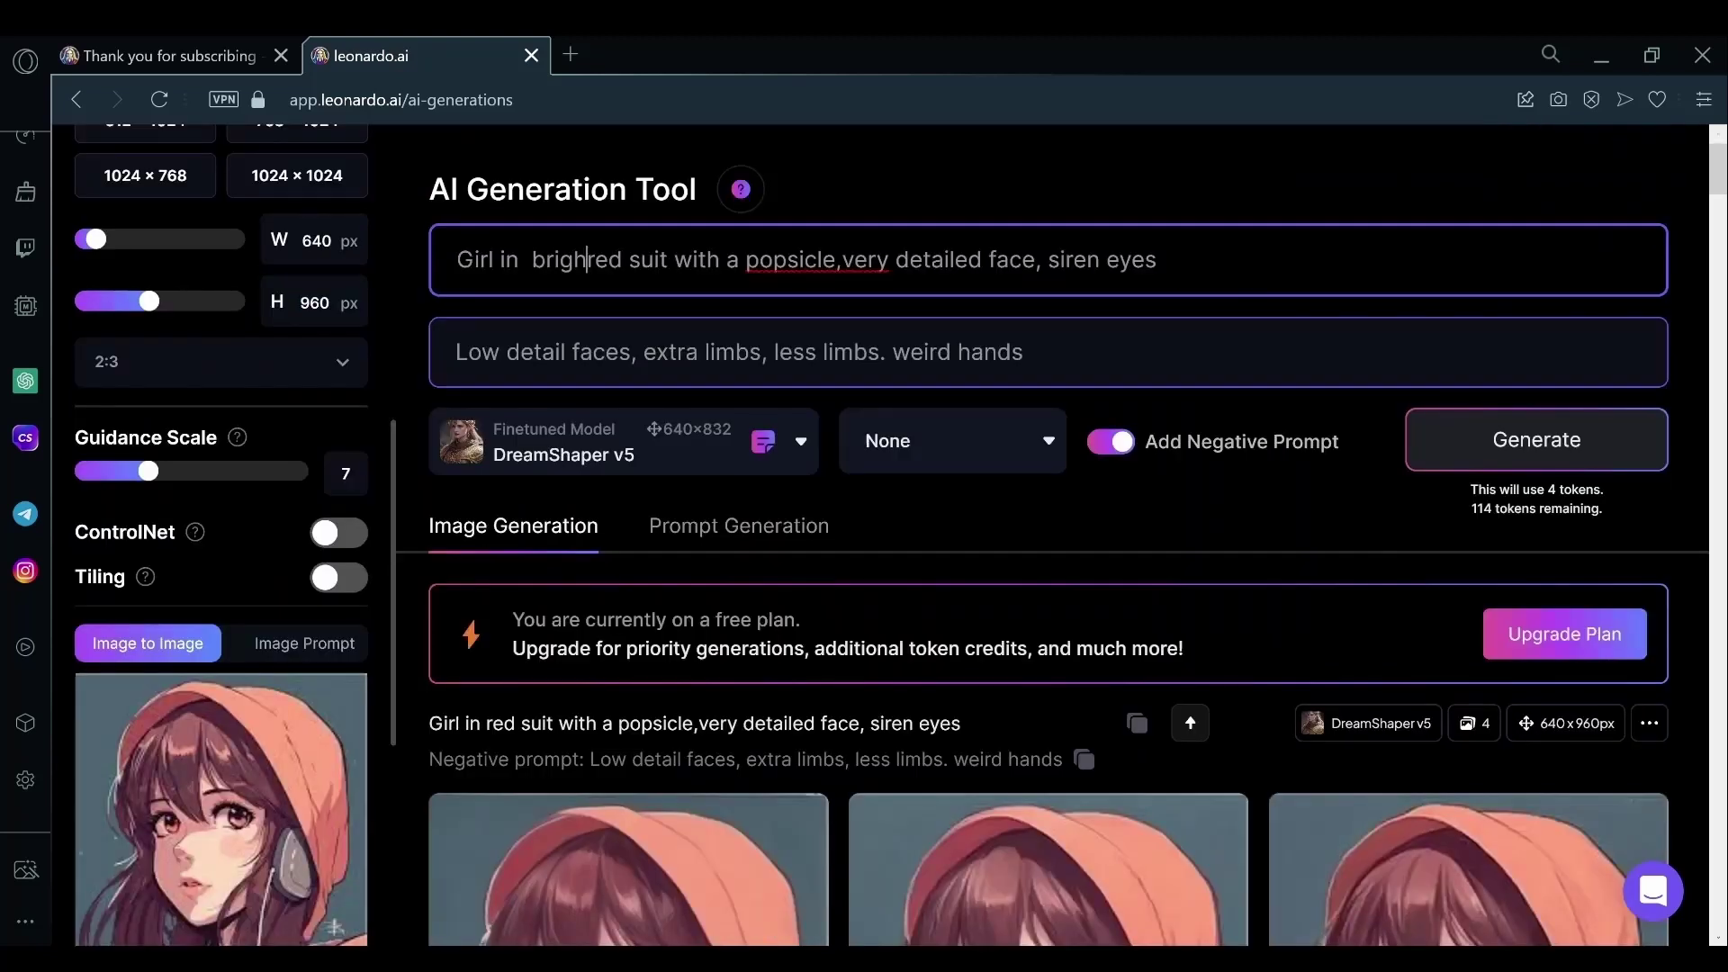
{"action": "type", "text": "t"}
{"action": "key", "text": "Return"}
{"action": "scroll", "coordinate": [211, 717], "scroll_direction": "down", "scroll_amount": 5}
Drop Init Strength from 0.51 to 0 and regenerate, reviewing the red-haired popsicle portraits
{"action": "left_click_drag", "start_coordinate": [208, 709], "coordinate": [52, 712]}
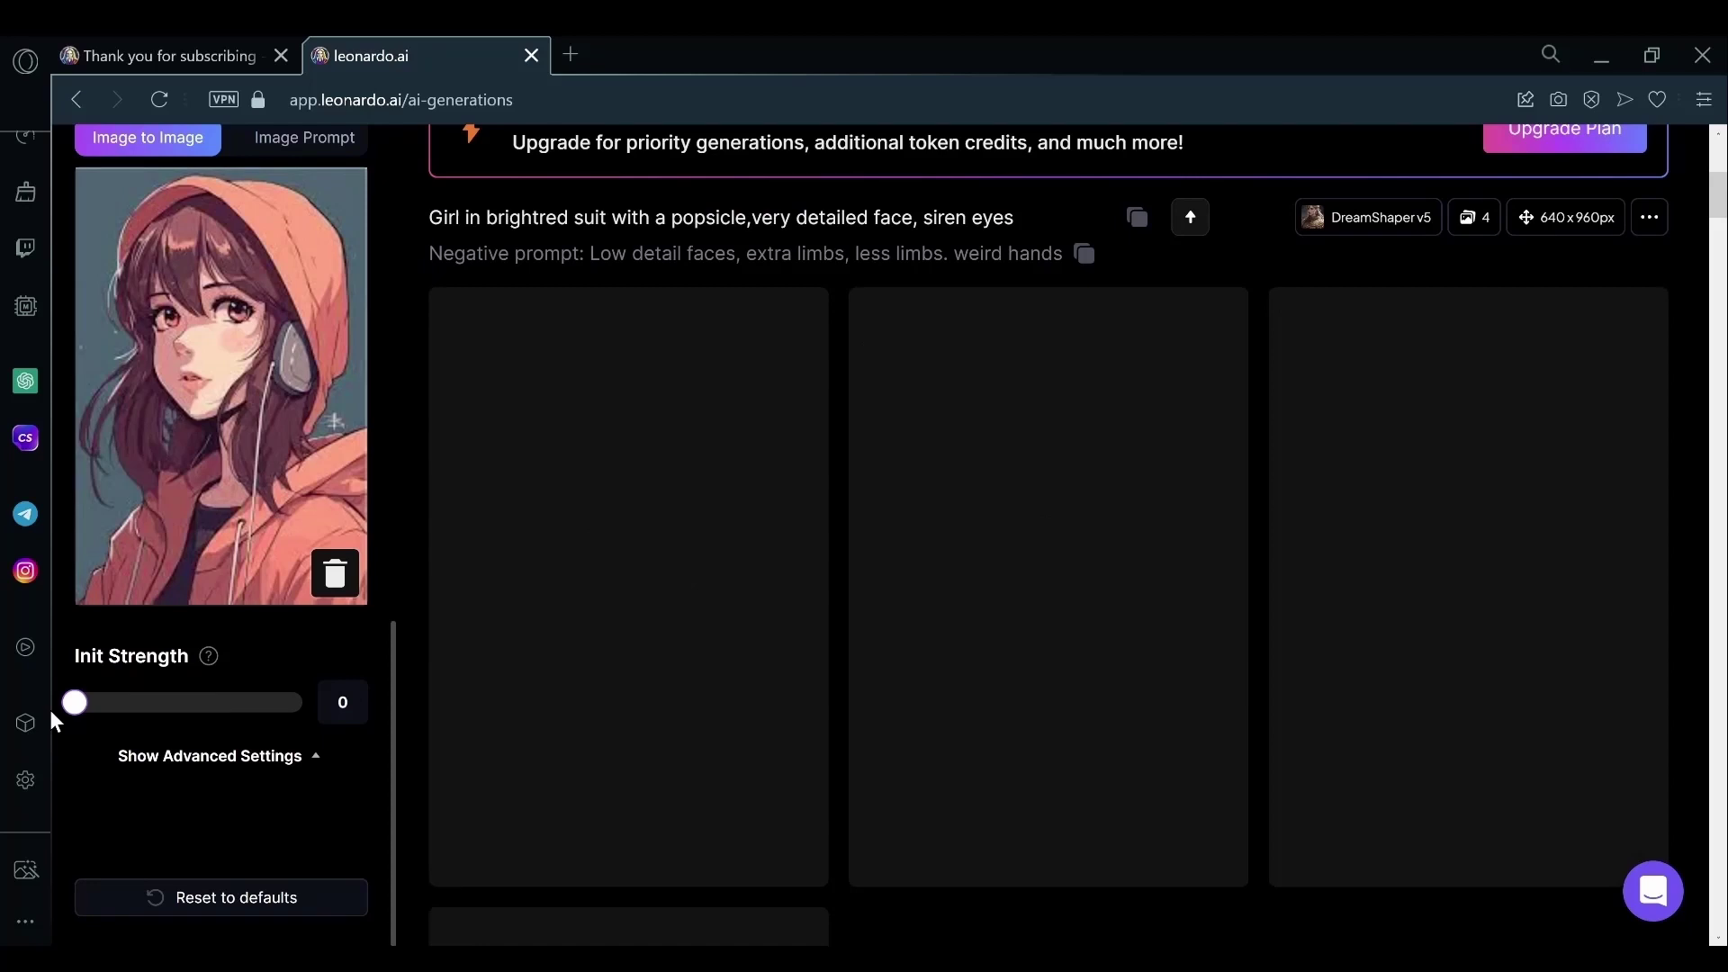
{"action": "scroll", "coordinate": [1288, 499], "scroll_direction": "up", "scroll_amount": 5}
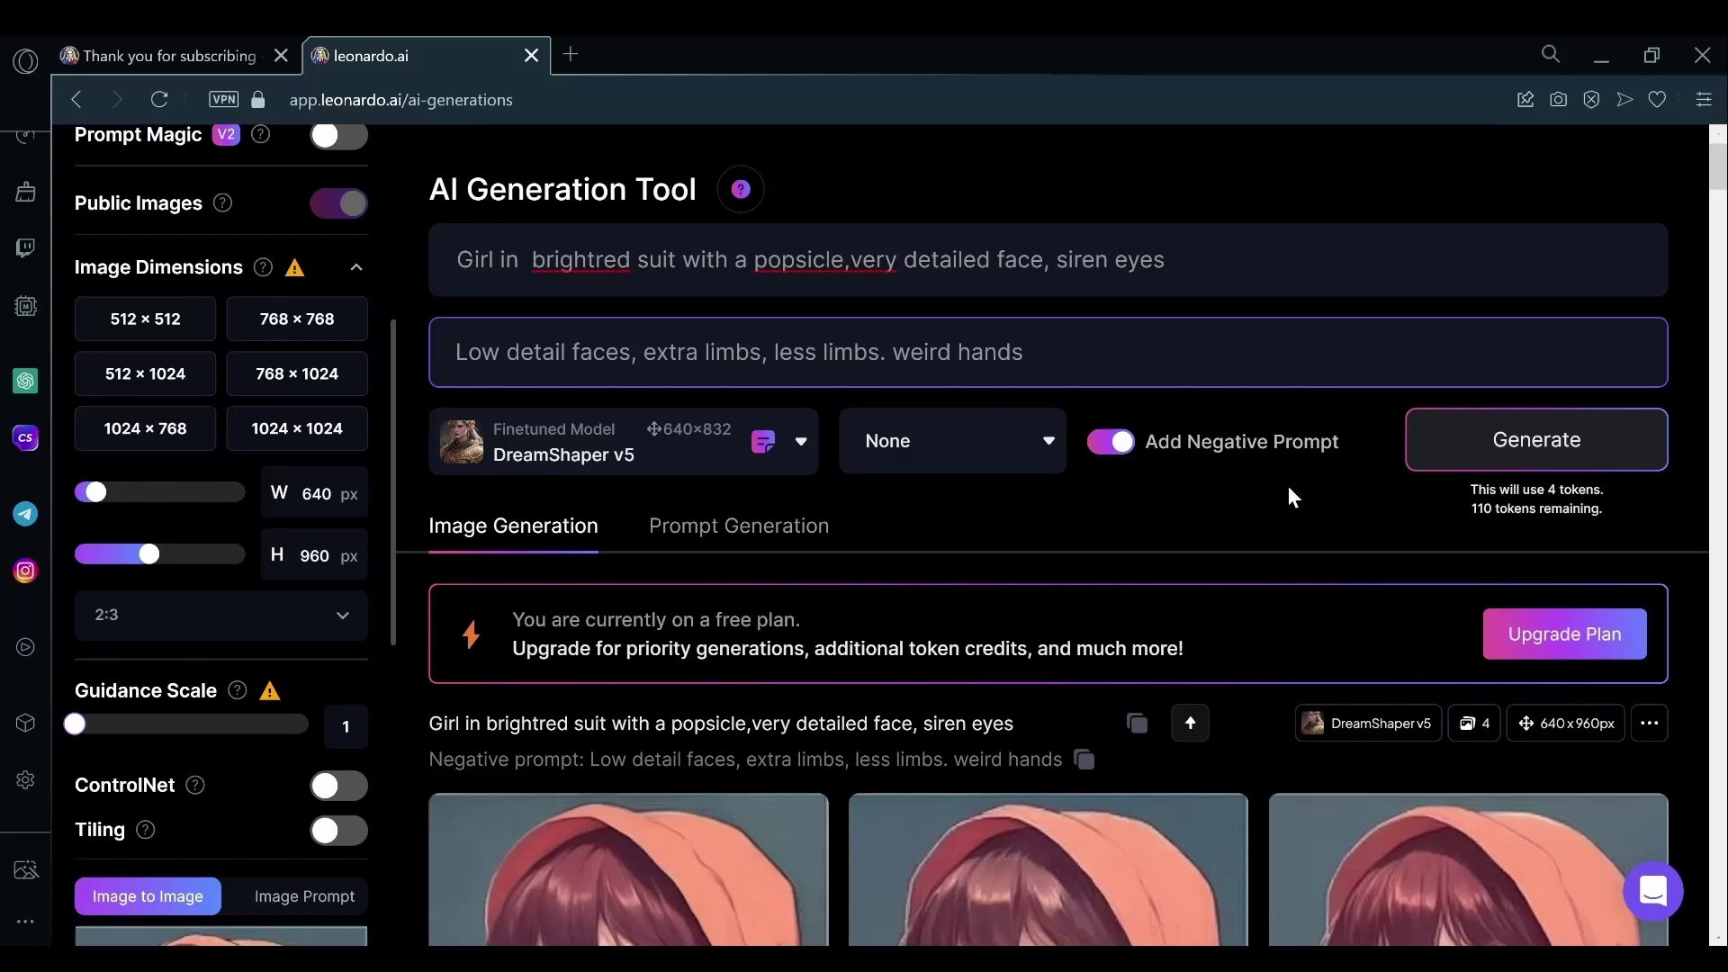
{"action": "key", "text": "Return"}
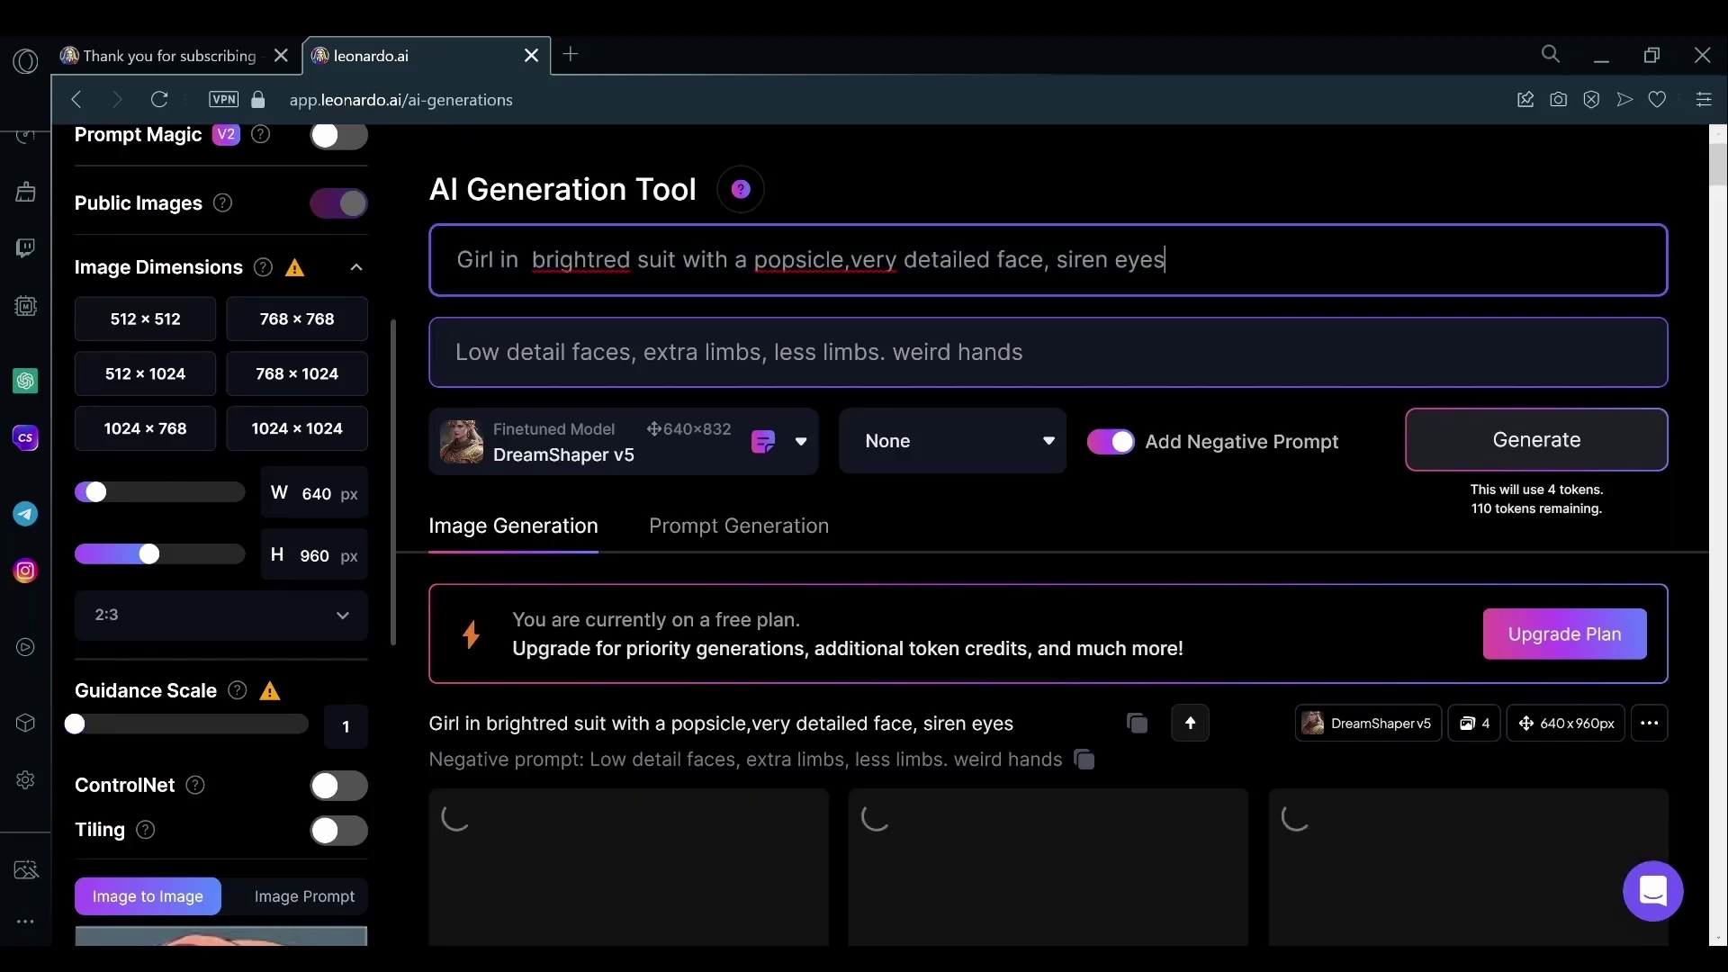
{"action": "scroll", "coordinate": [1166, 344], "scroll_direction": "down", "scroll_amount": 5}
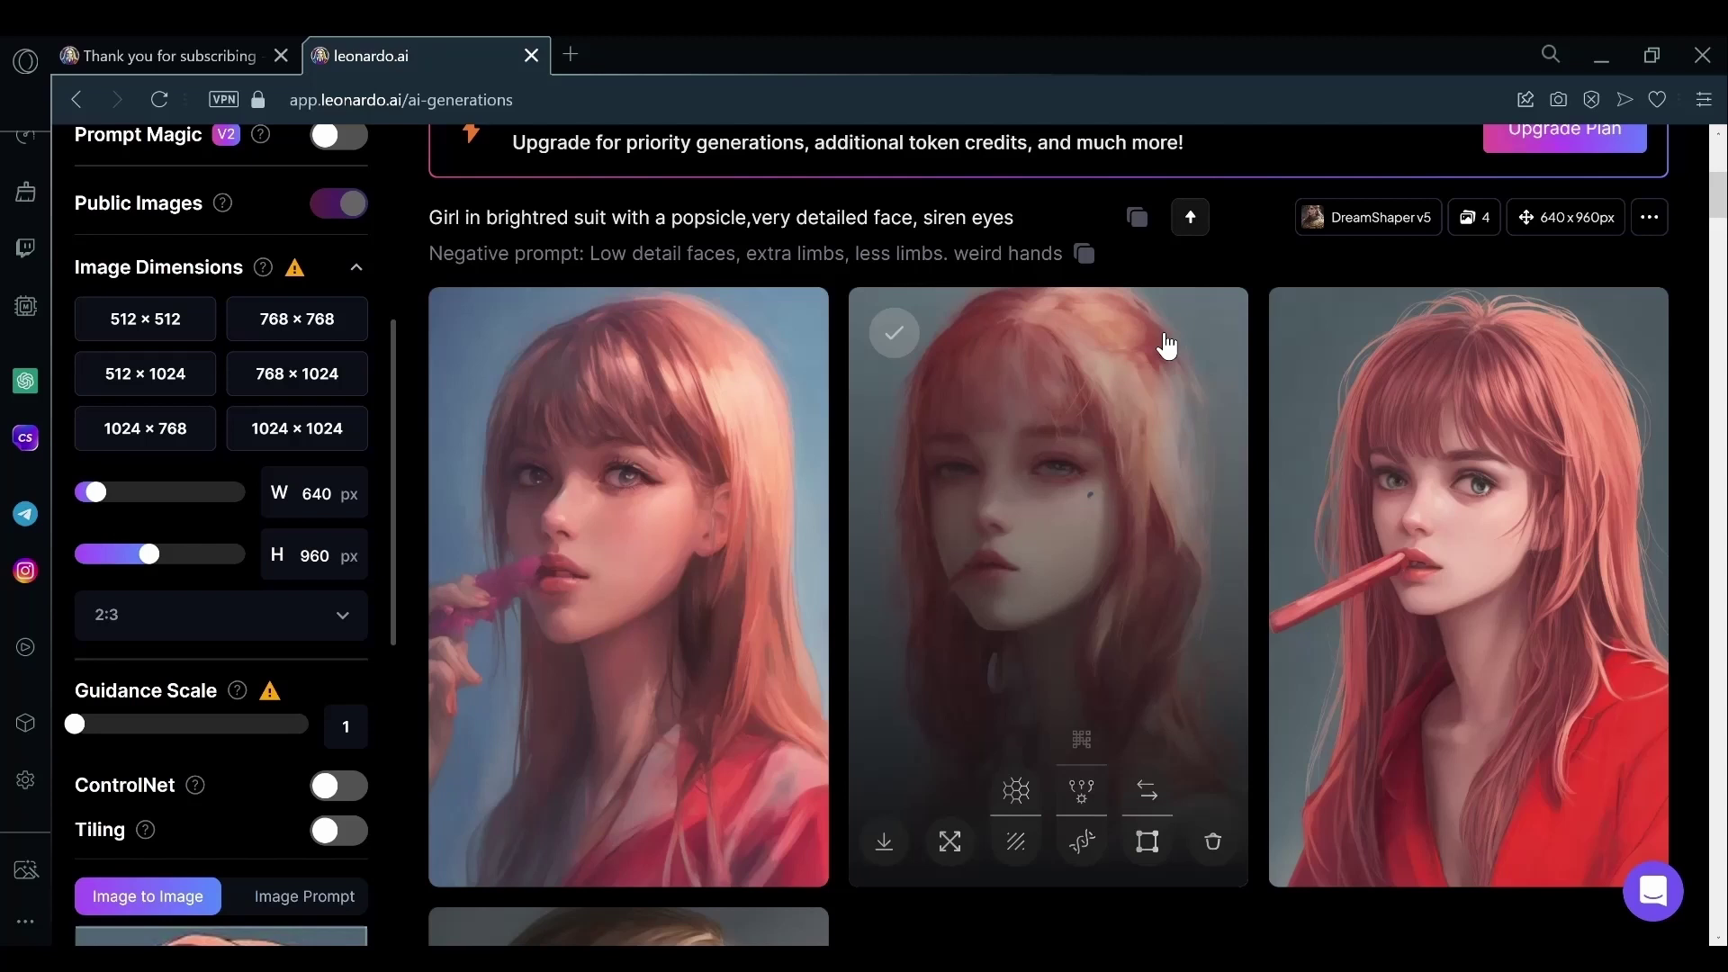
{"action": "scroll", "coordinate": [864, 702], "scroll_direction": "down", "scroll_amount": 5}
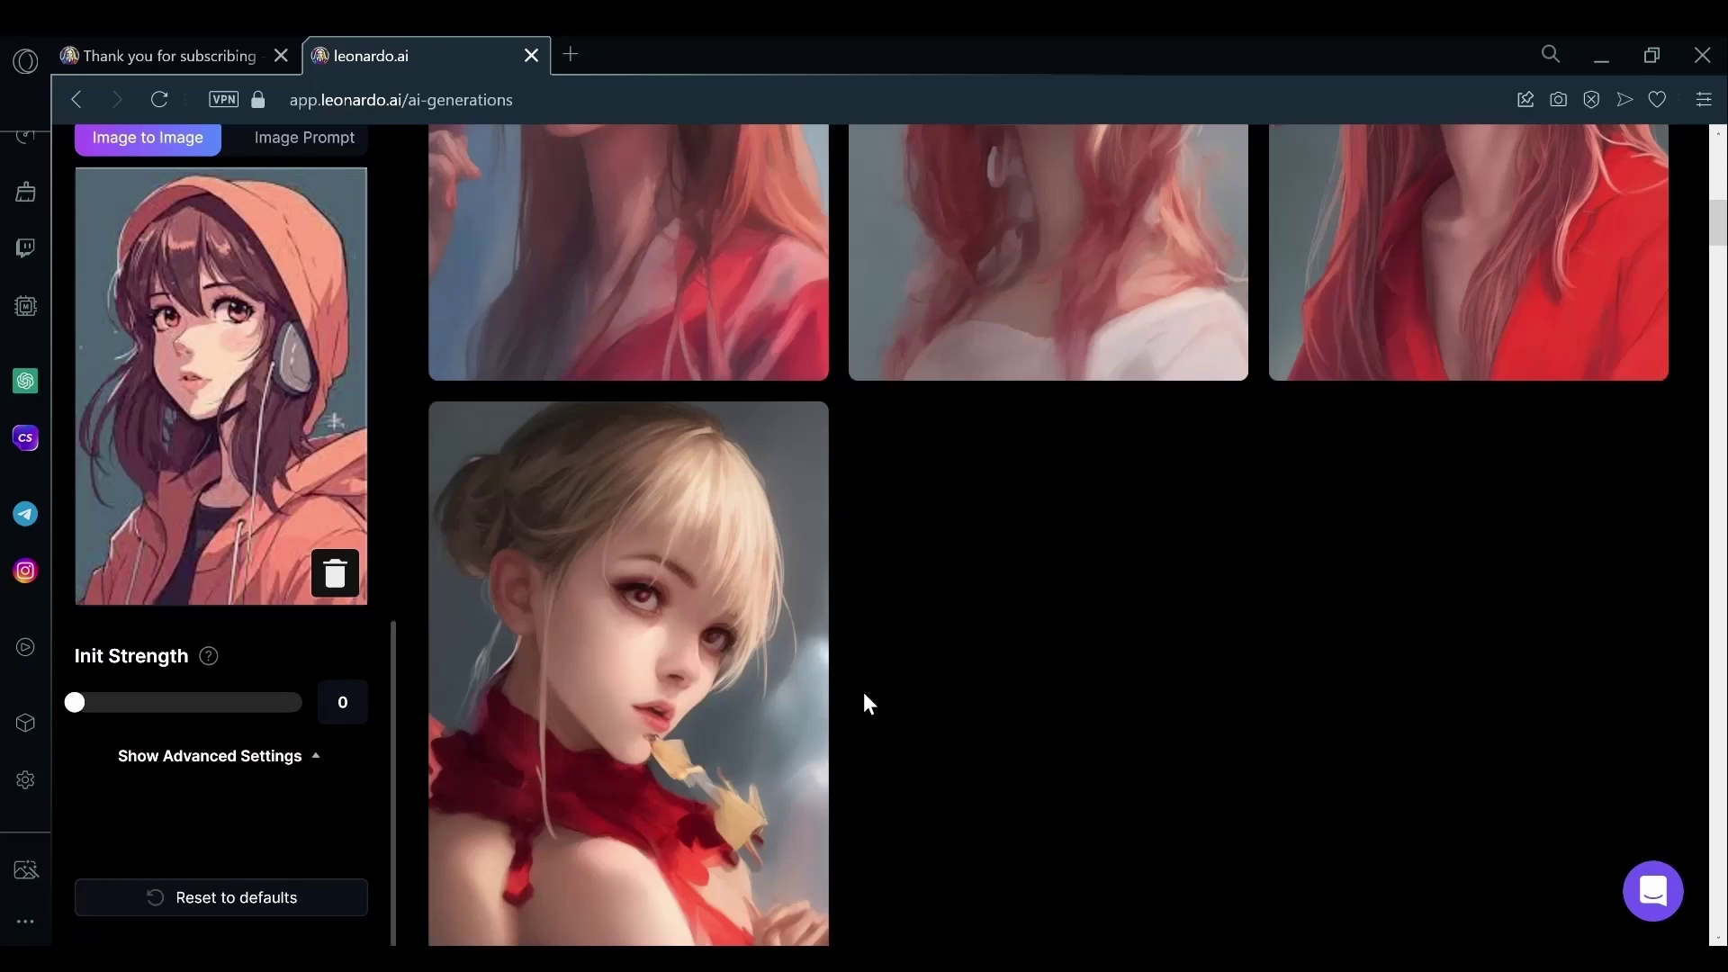
{"action": "scroll", "coordinate": [867, 702], "scroll_direction": "up", "scroll_amount": 5}
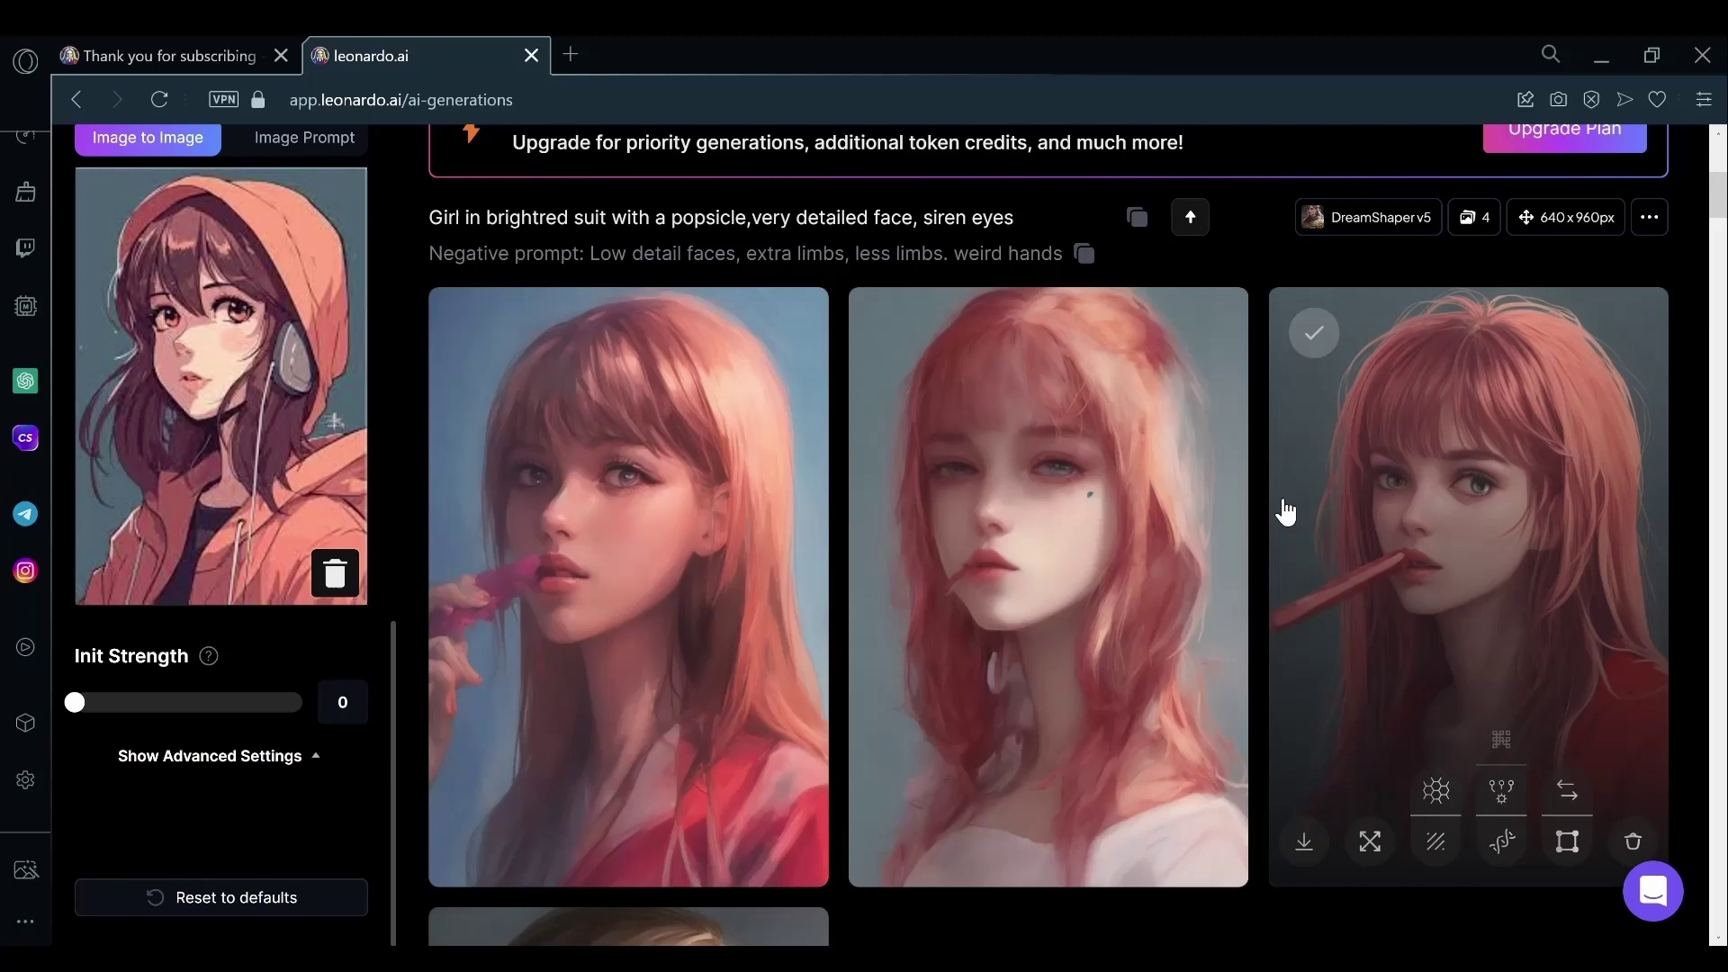
{"action": "scroll", "coordinate": [1285, 511], "scroll_direction": "up", "scroll_amount": 5}
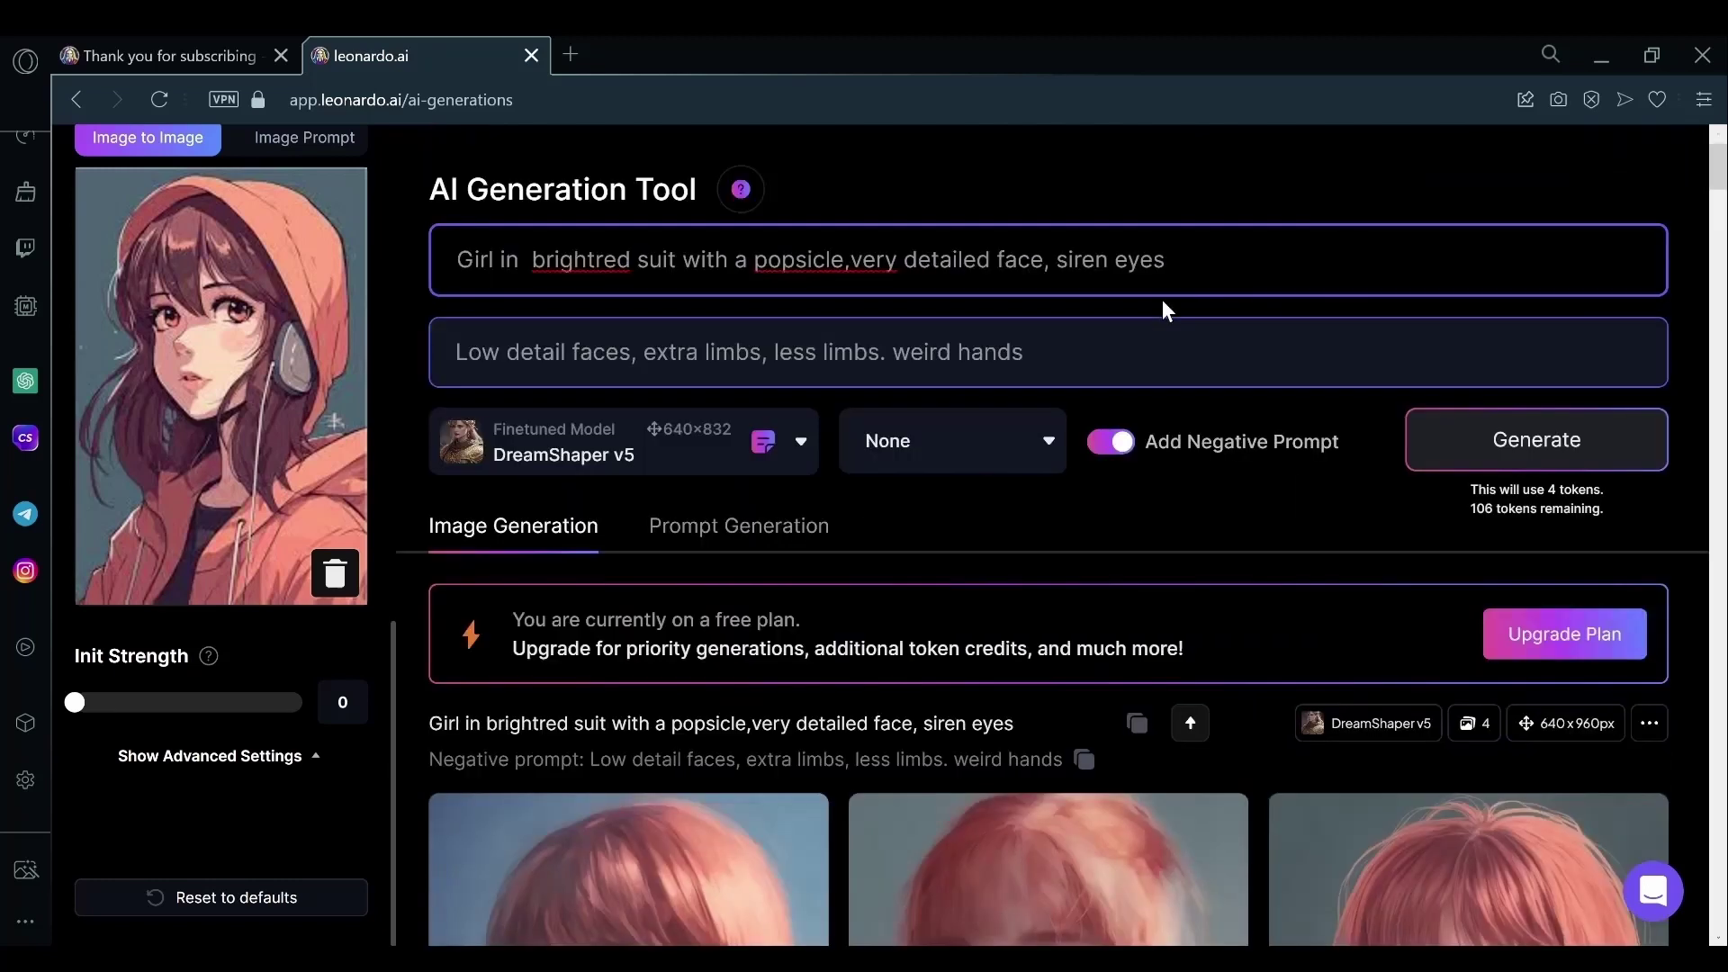